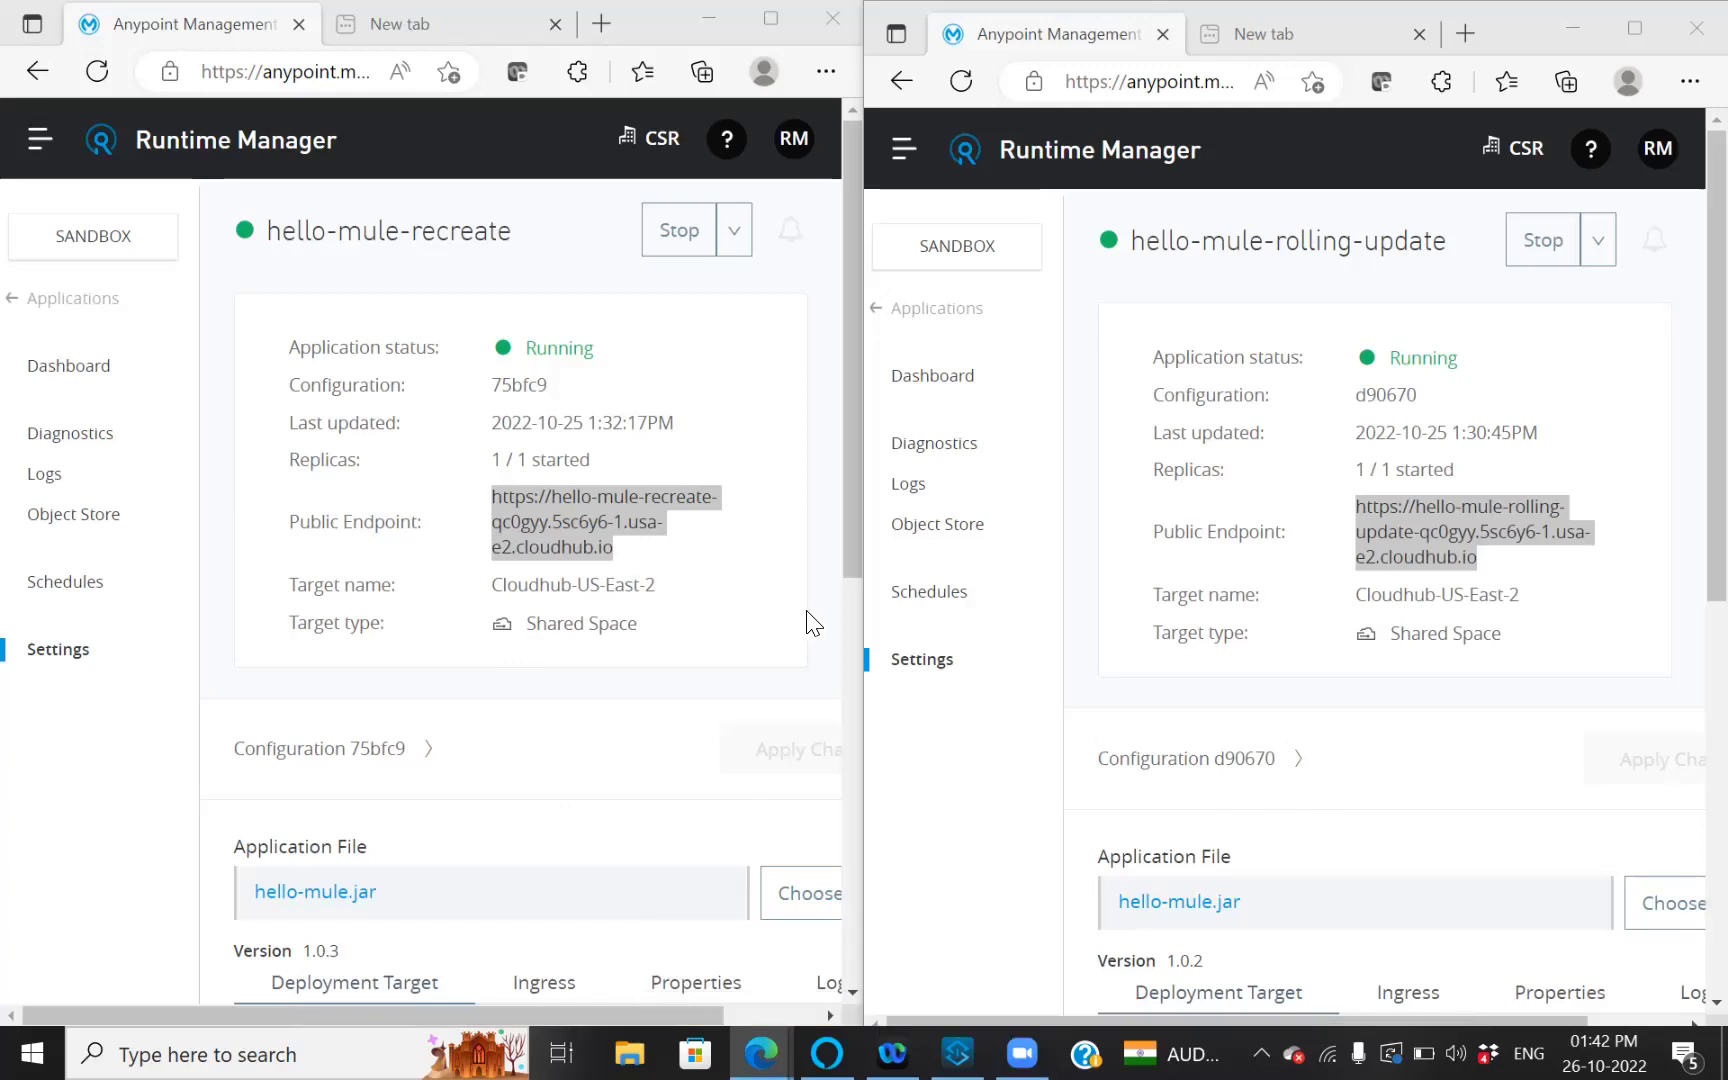
Switch to Anypoint Studio, inspect the HTTP Listener's /hello path in hello-muleFlow, and return to the browser windows.
key(alt+Tab)
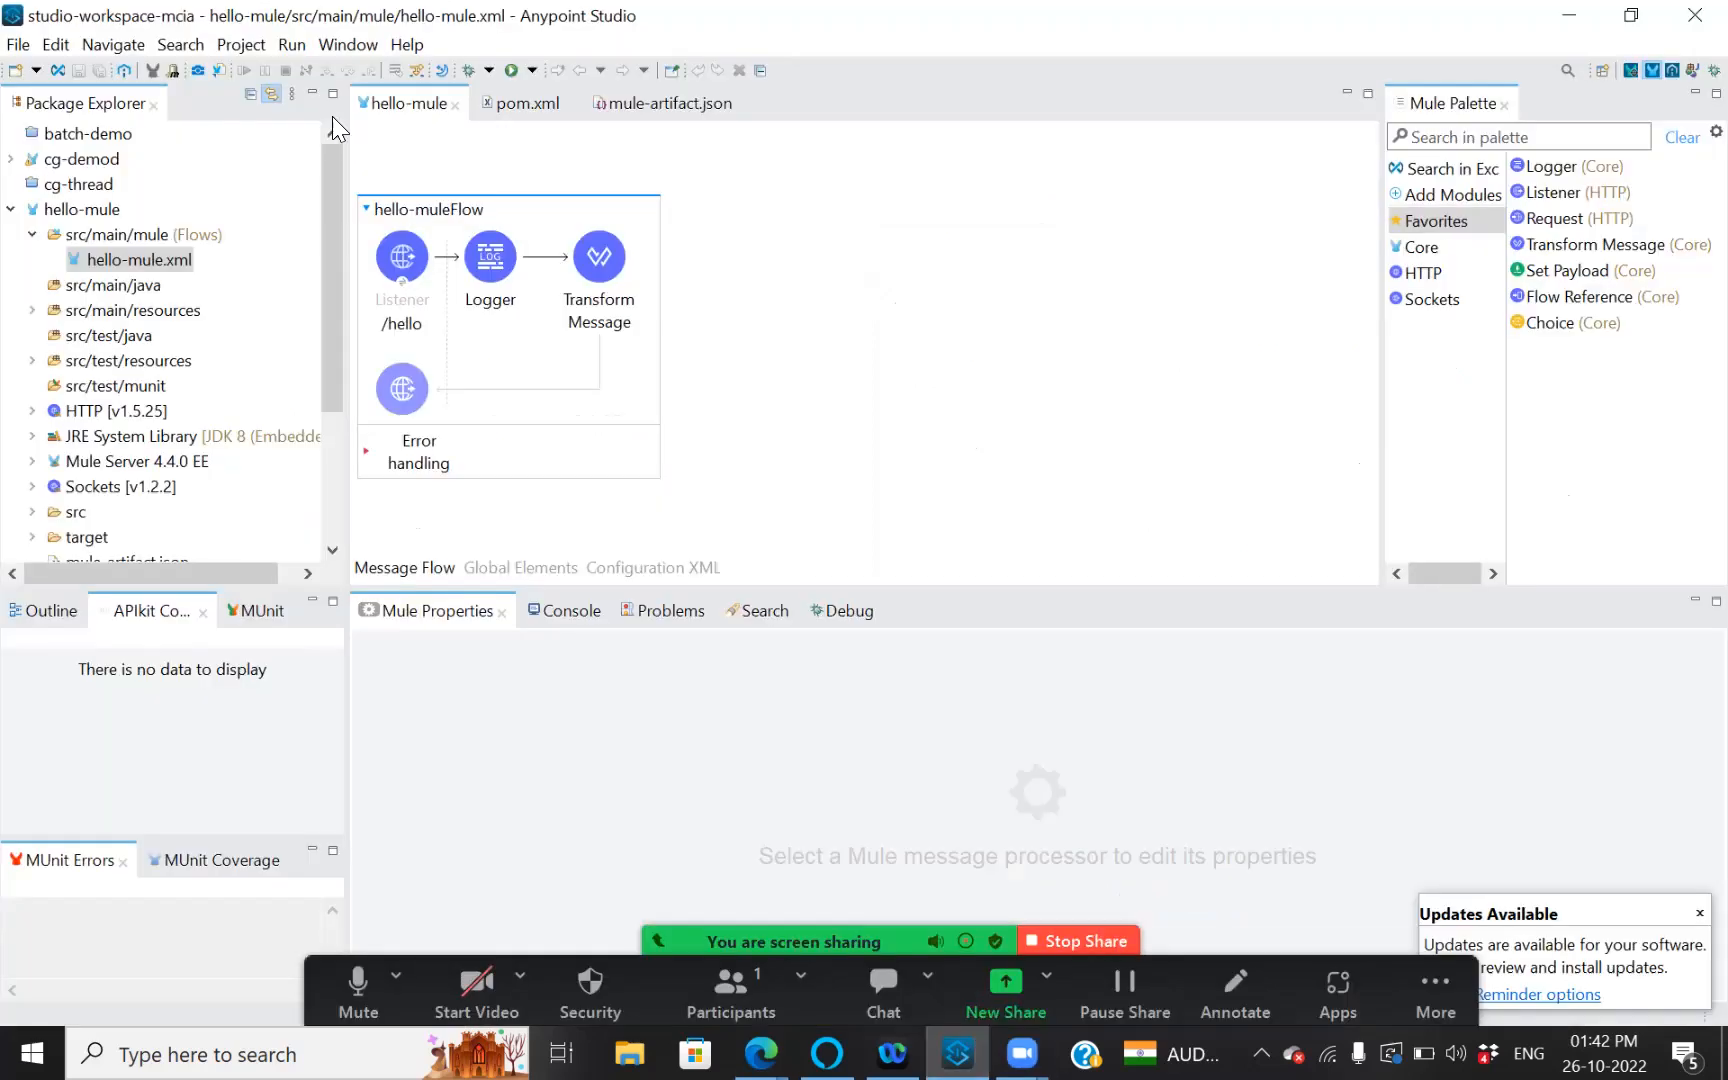
click(416, 256)
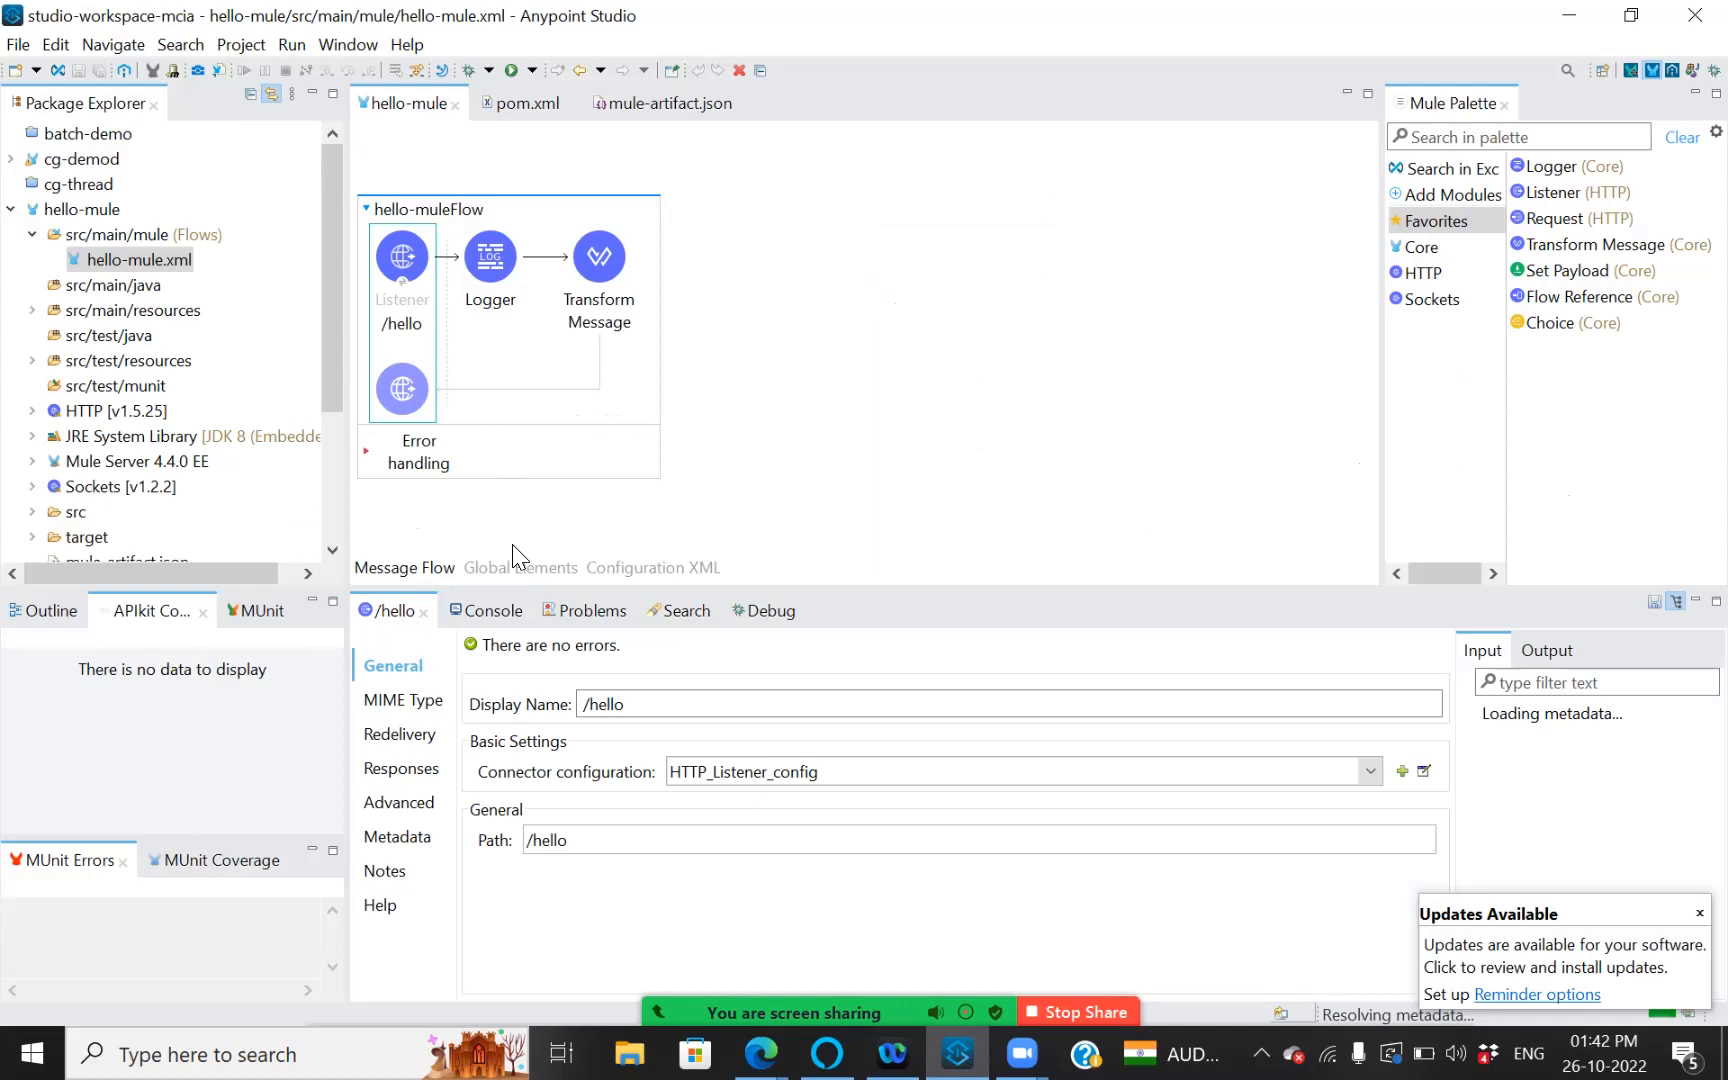
drag(571, 836, 524, 840)
click(1568, 15)
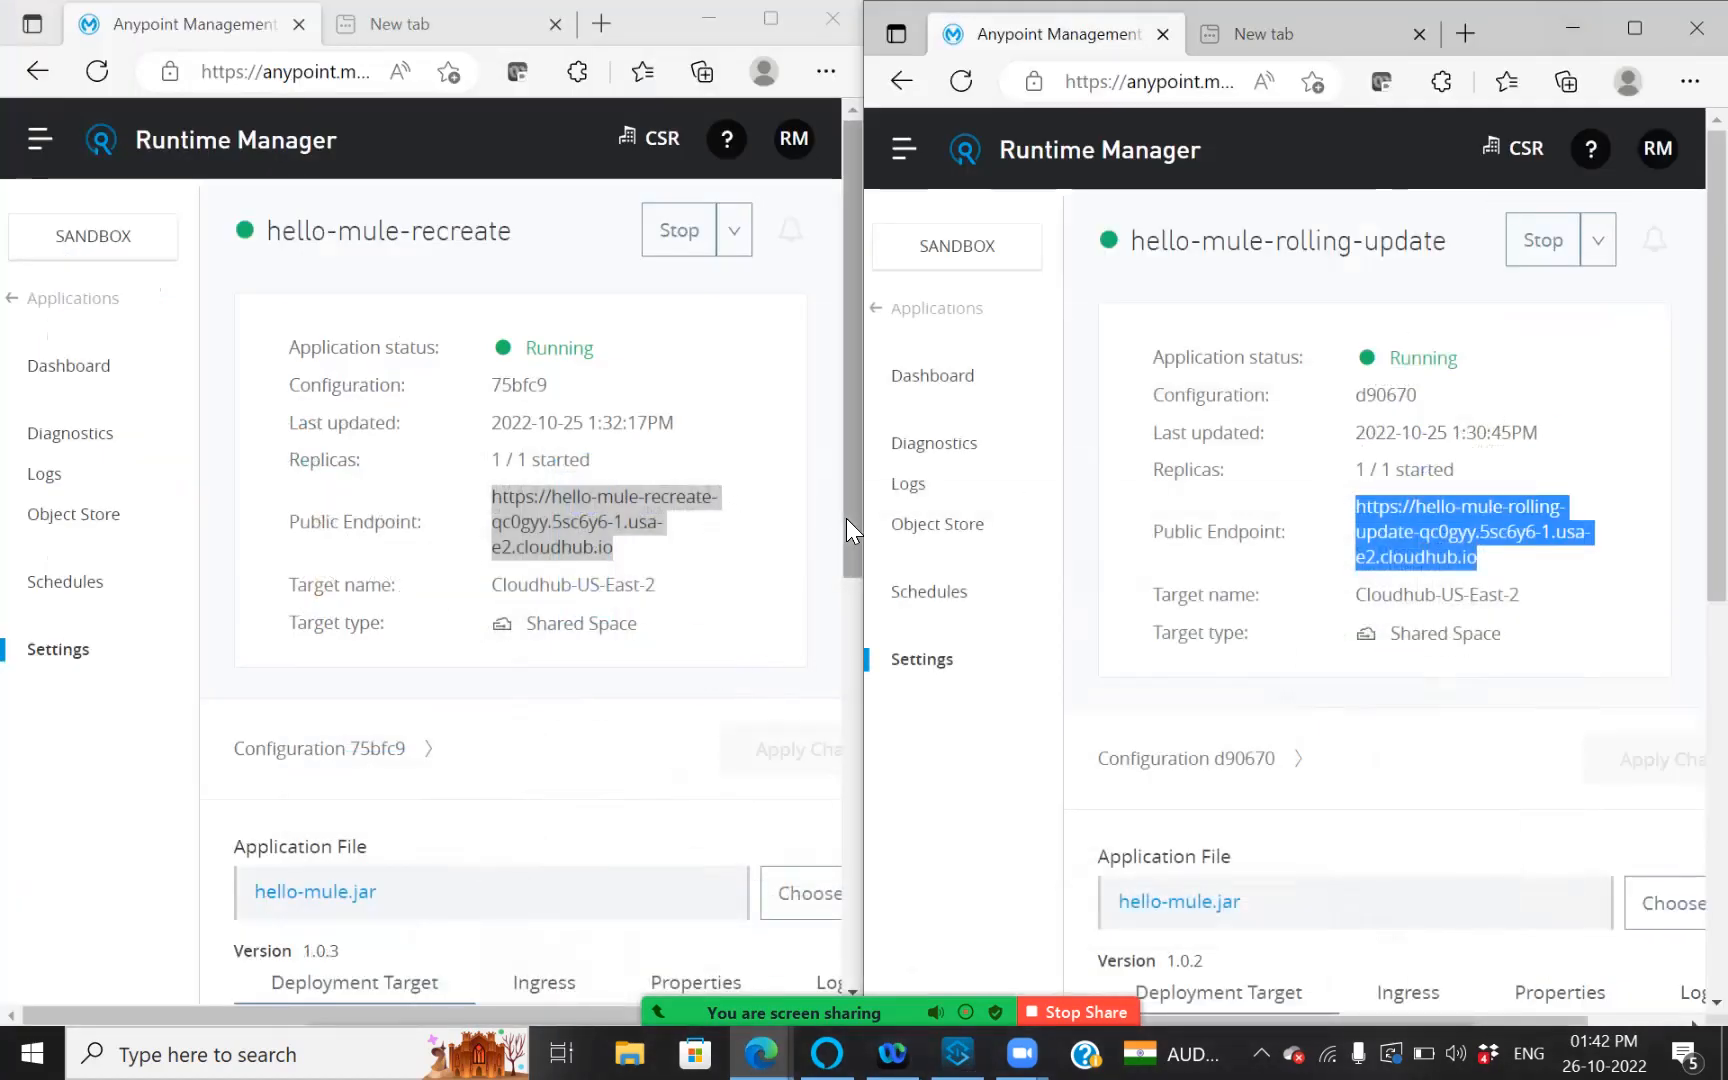
Compare the deployment target settings of hello-mule-recreate and hello-mule-rolling-update, including the replica options and deployment models.
drag(846, 520, 850, 925)
drag(1716, 400, 1716, 810)
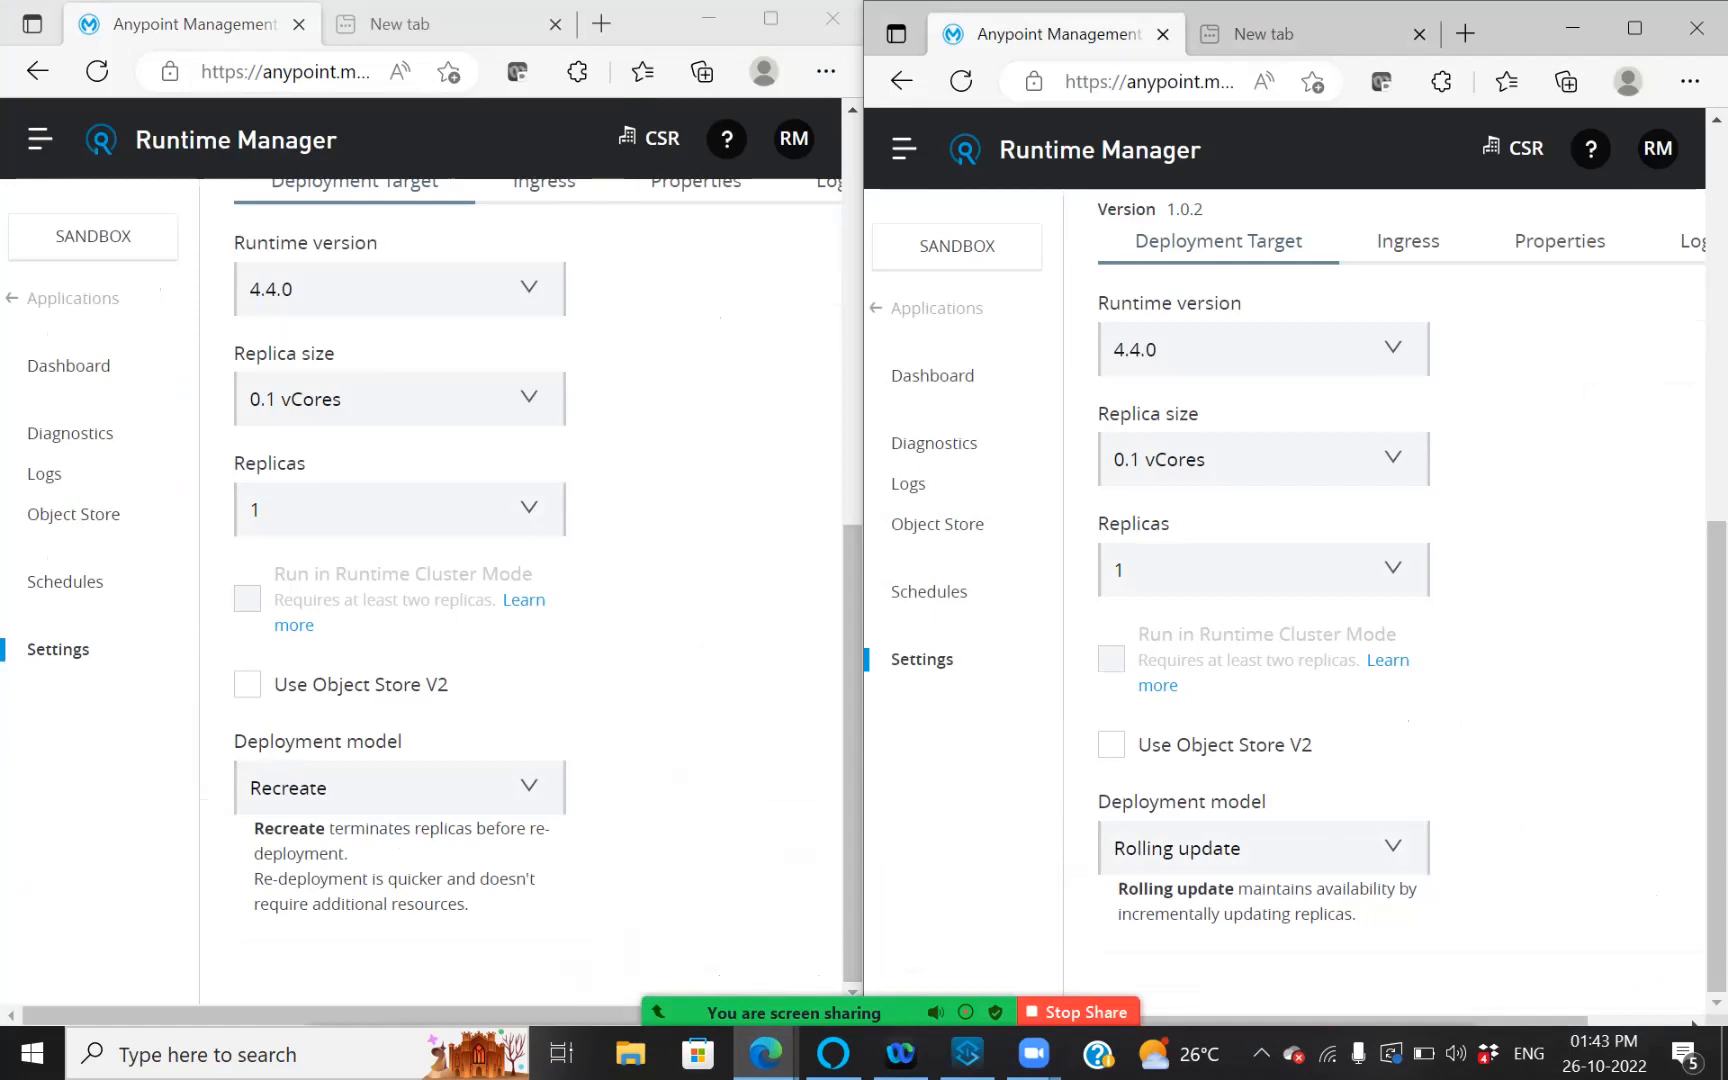
click(542, 513)
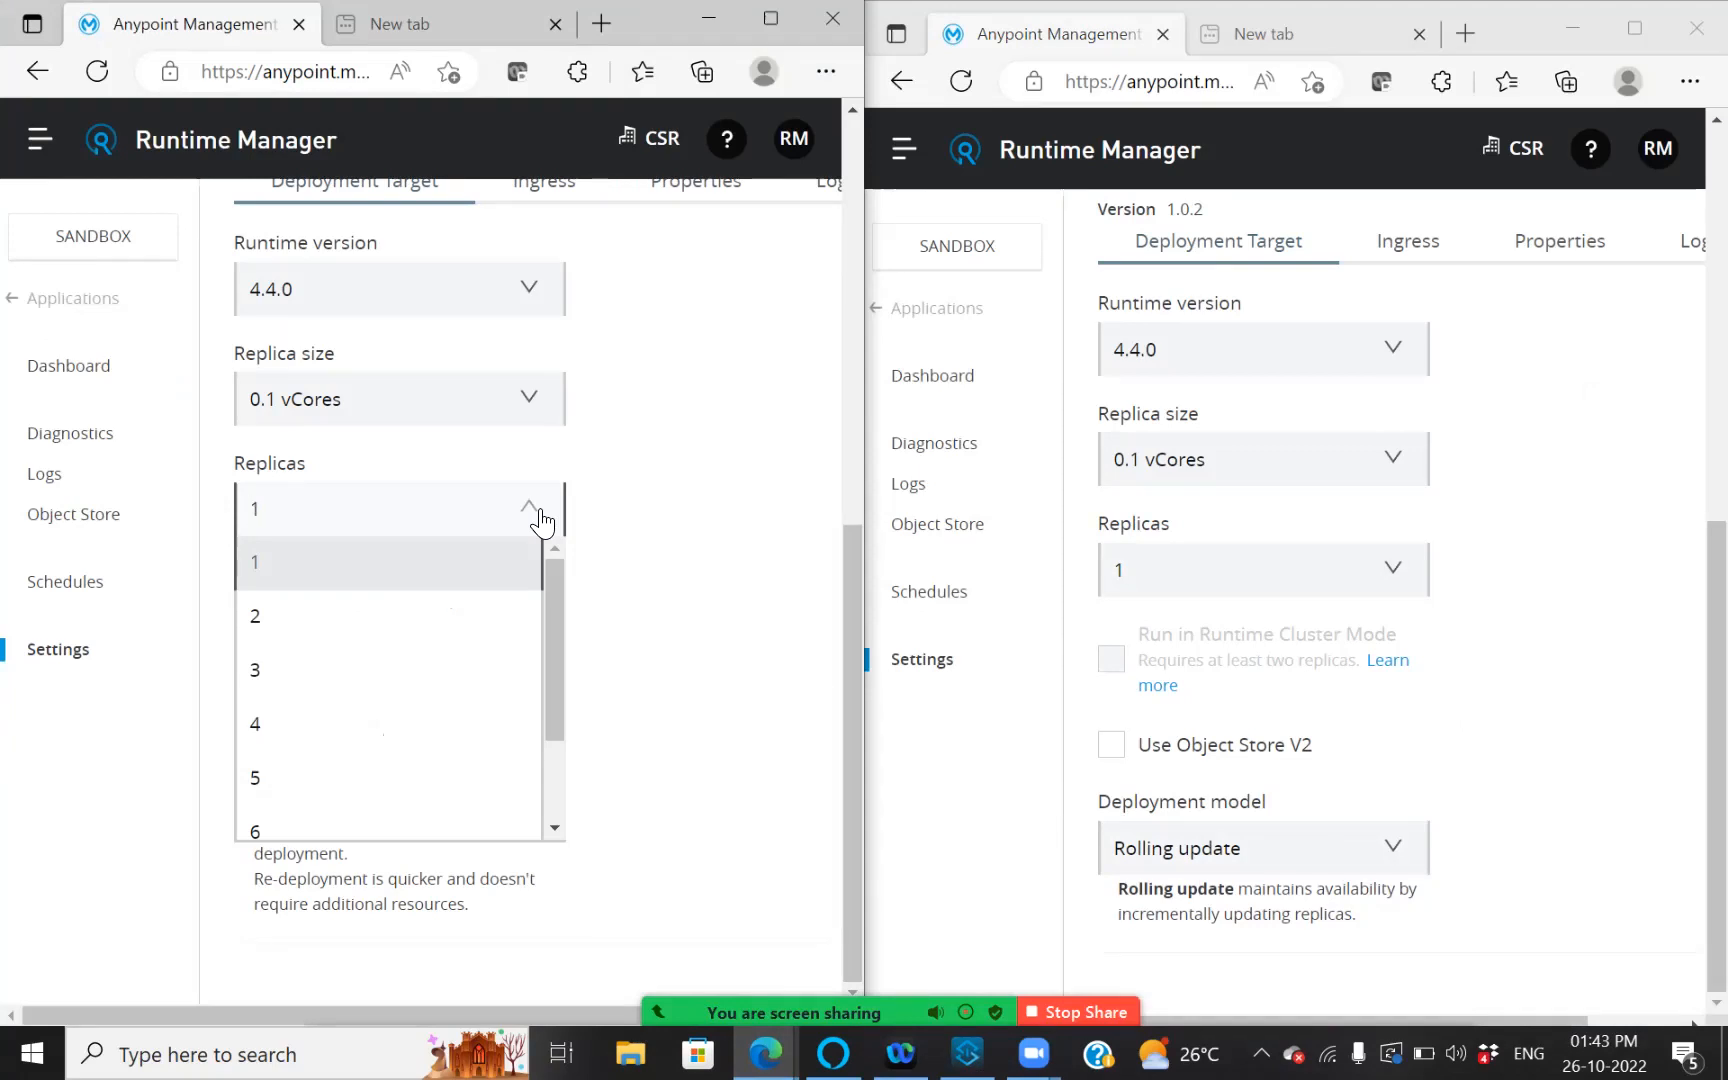
click(591, 501)
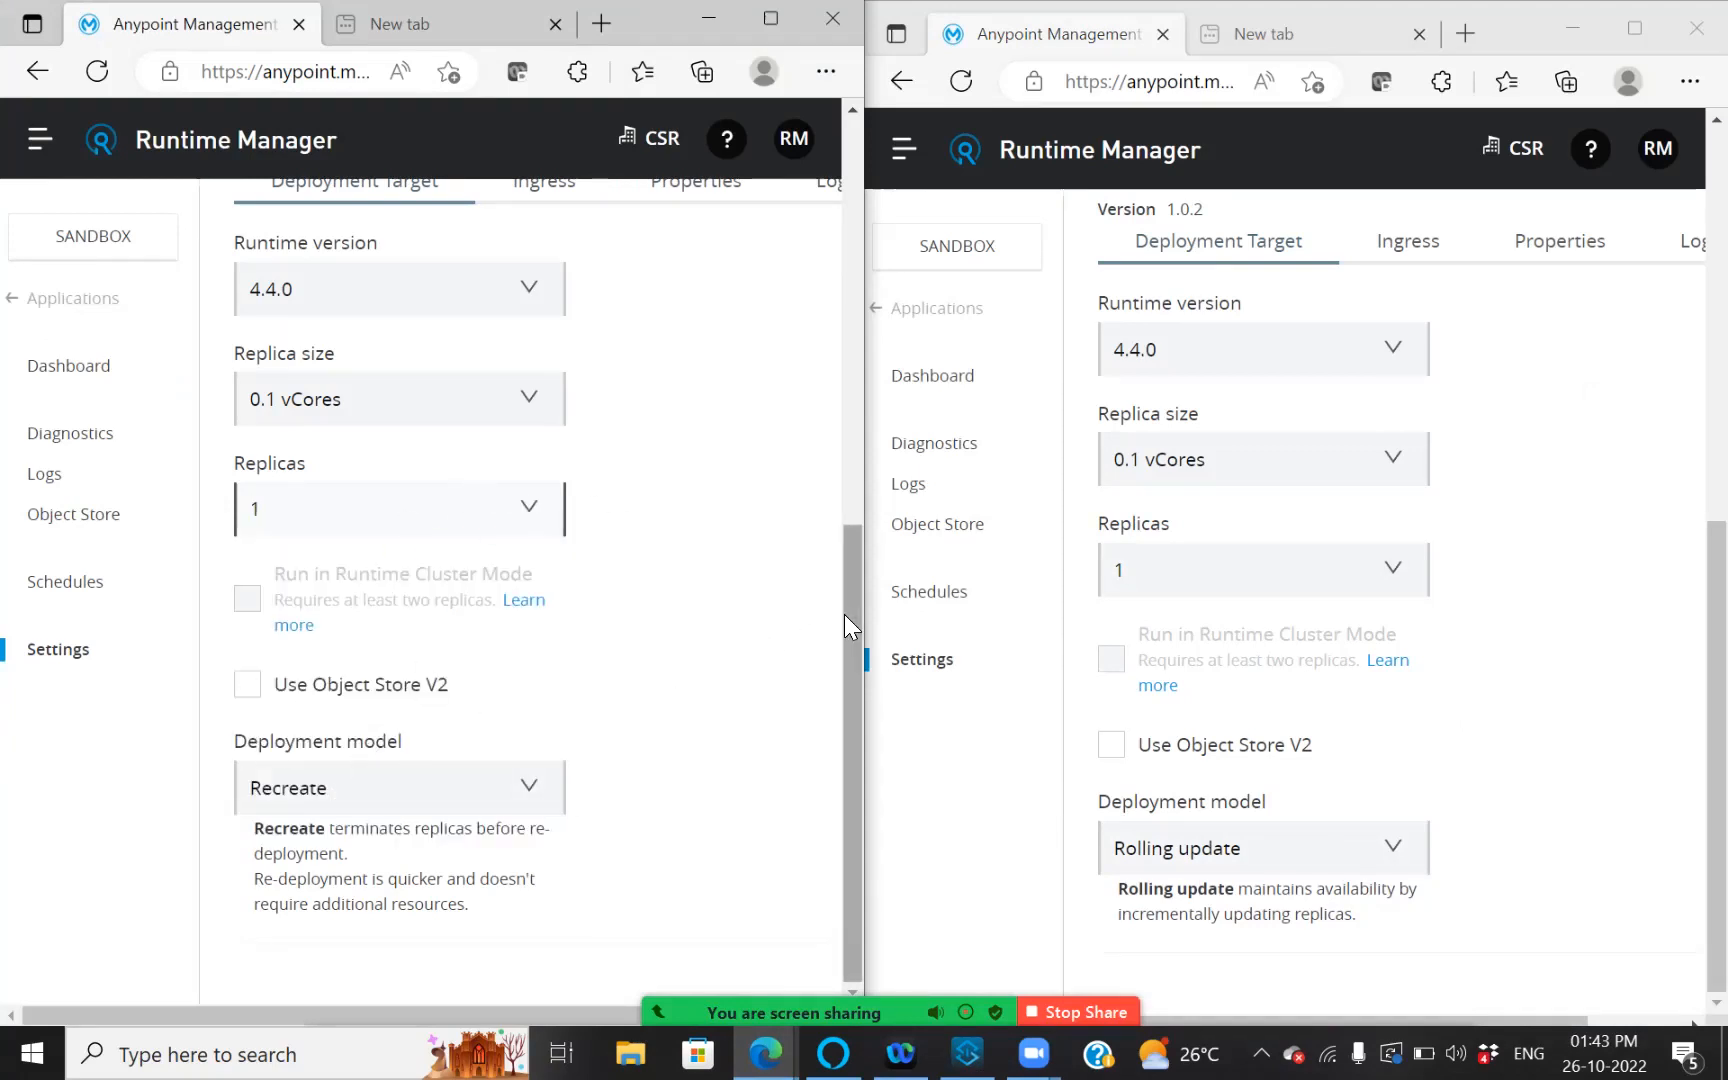
Copy the public endpoint of hello-mule-recreate and open it with the path /hello in the other browser tab.
scroll(836, 508, up, 1)
drag(836, 508, 840, 232)
drag(617, 507, 491, 456)
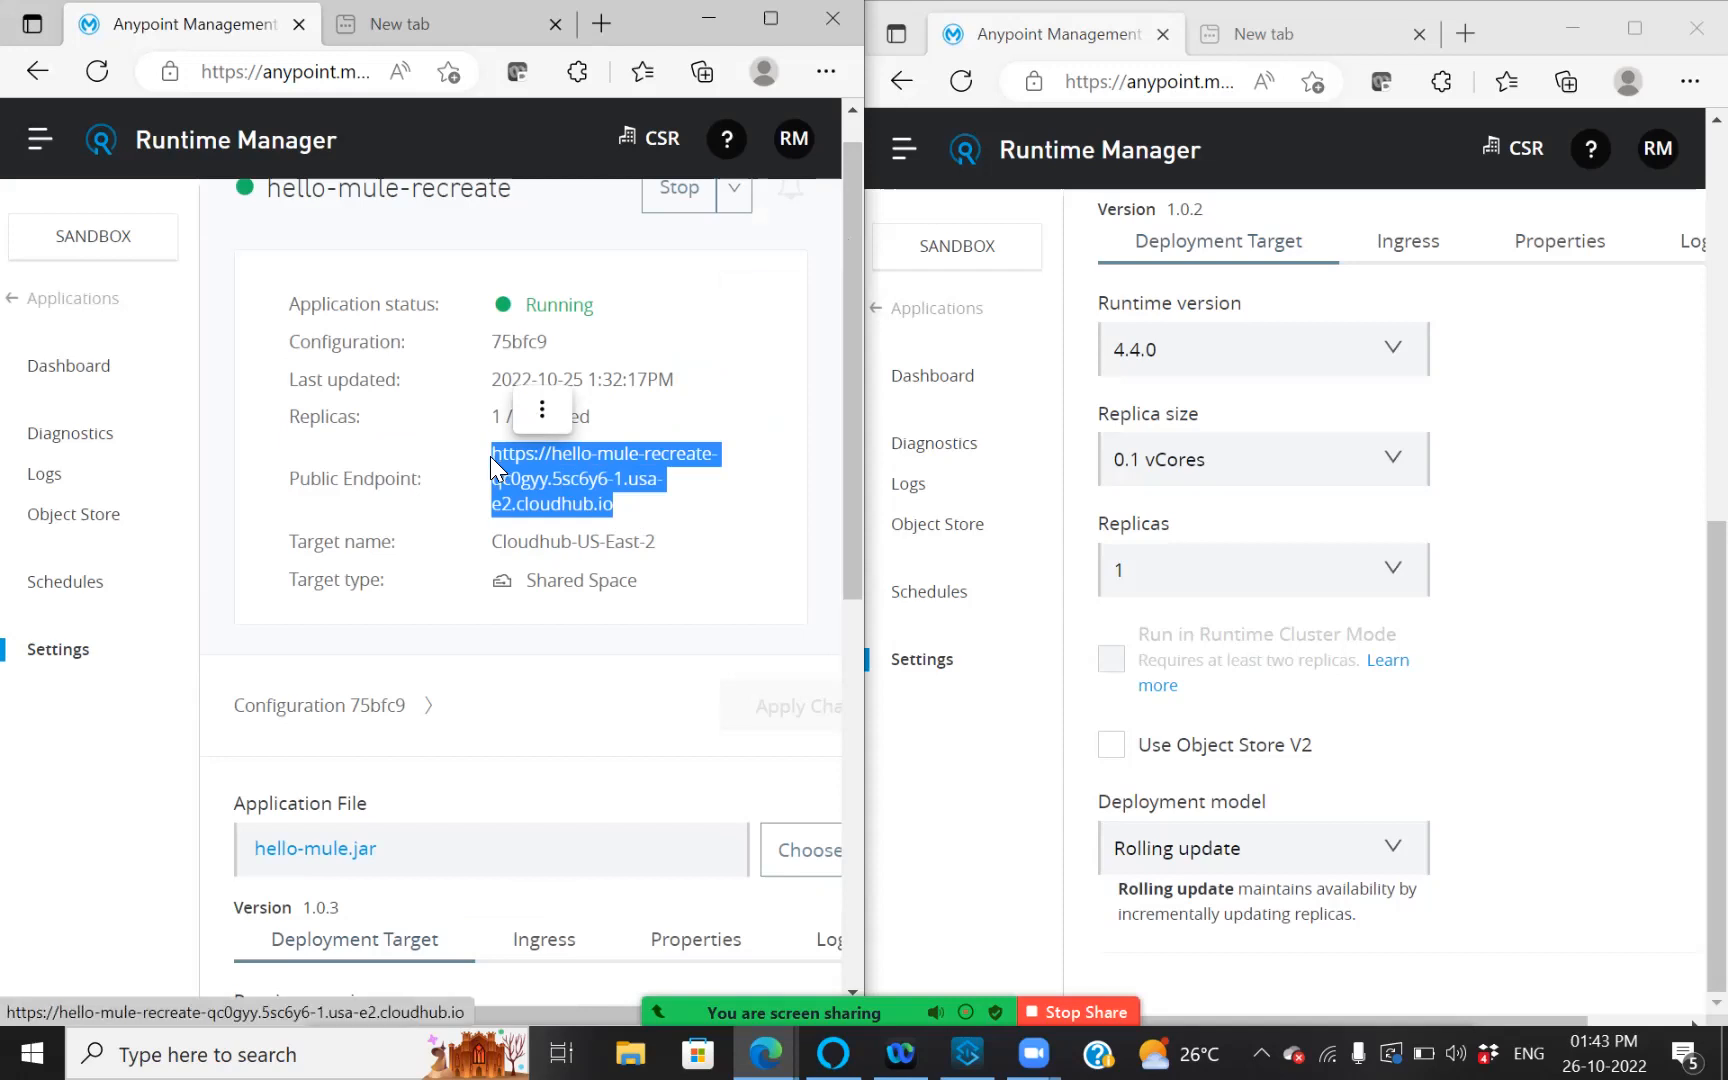
key(ctrl+c)
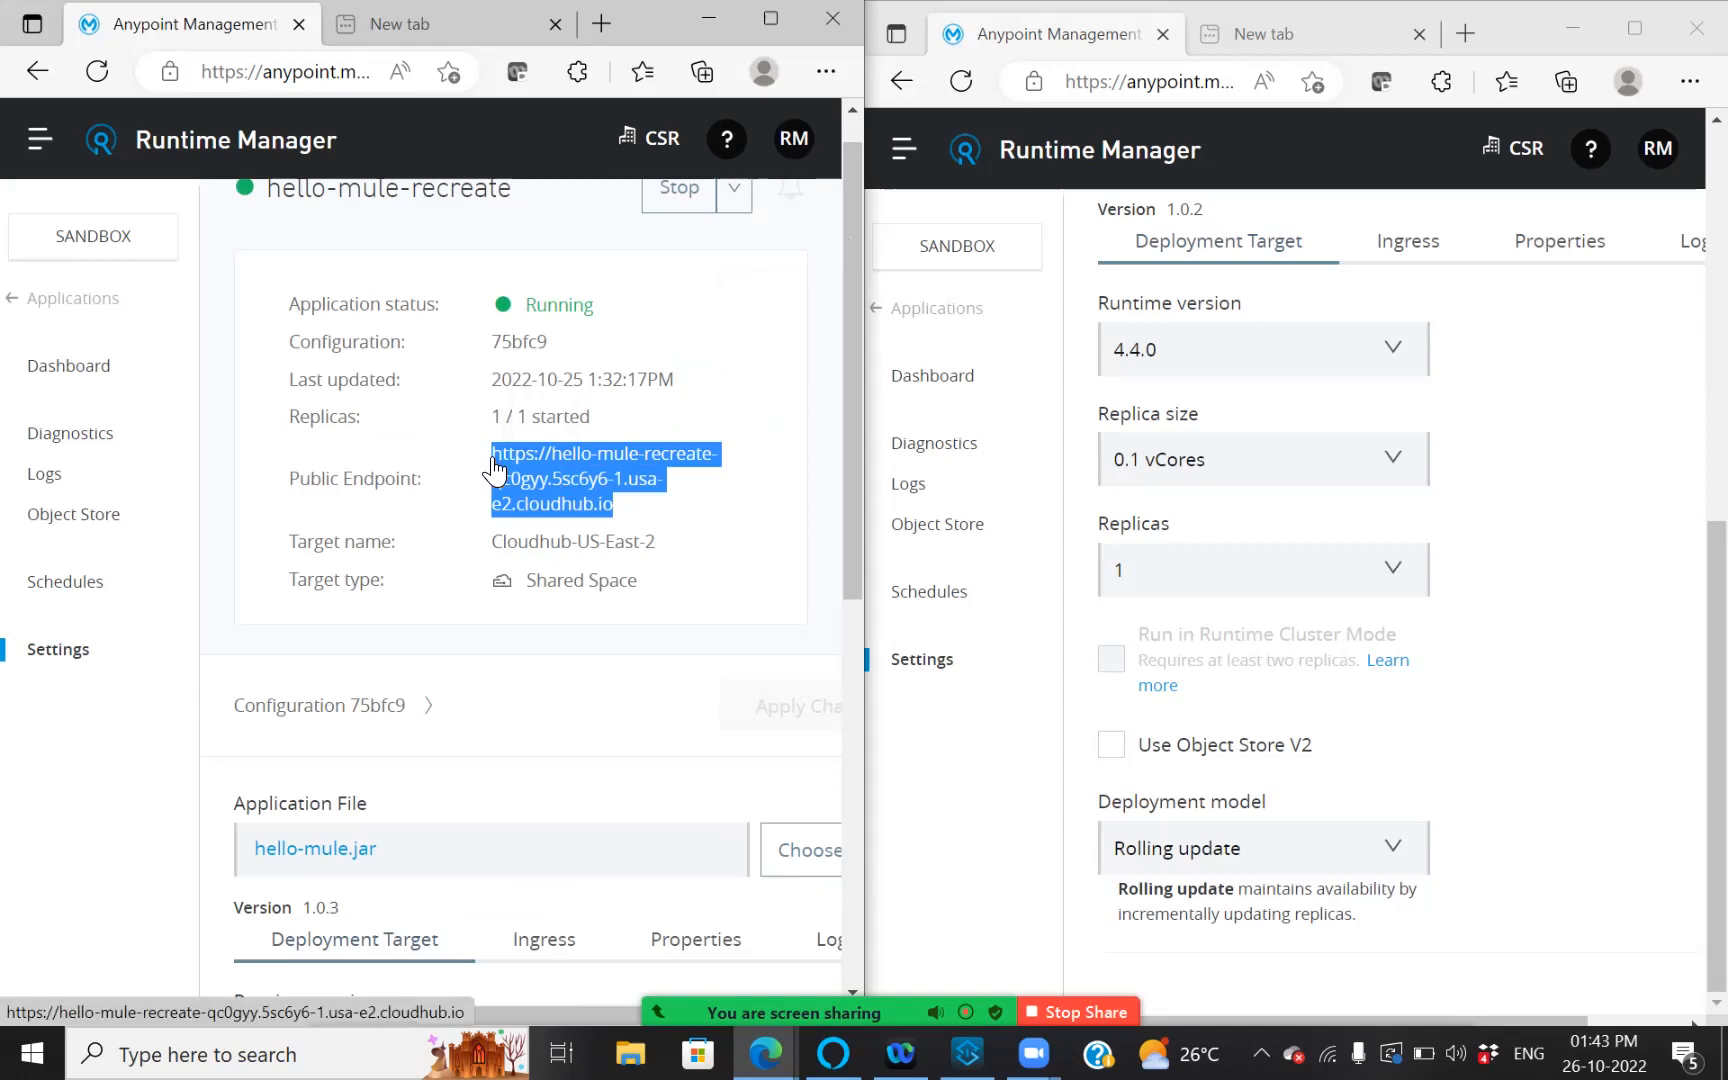
click(477, 16)
click(386, 70)
key(ctrl+v)
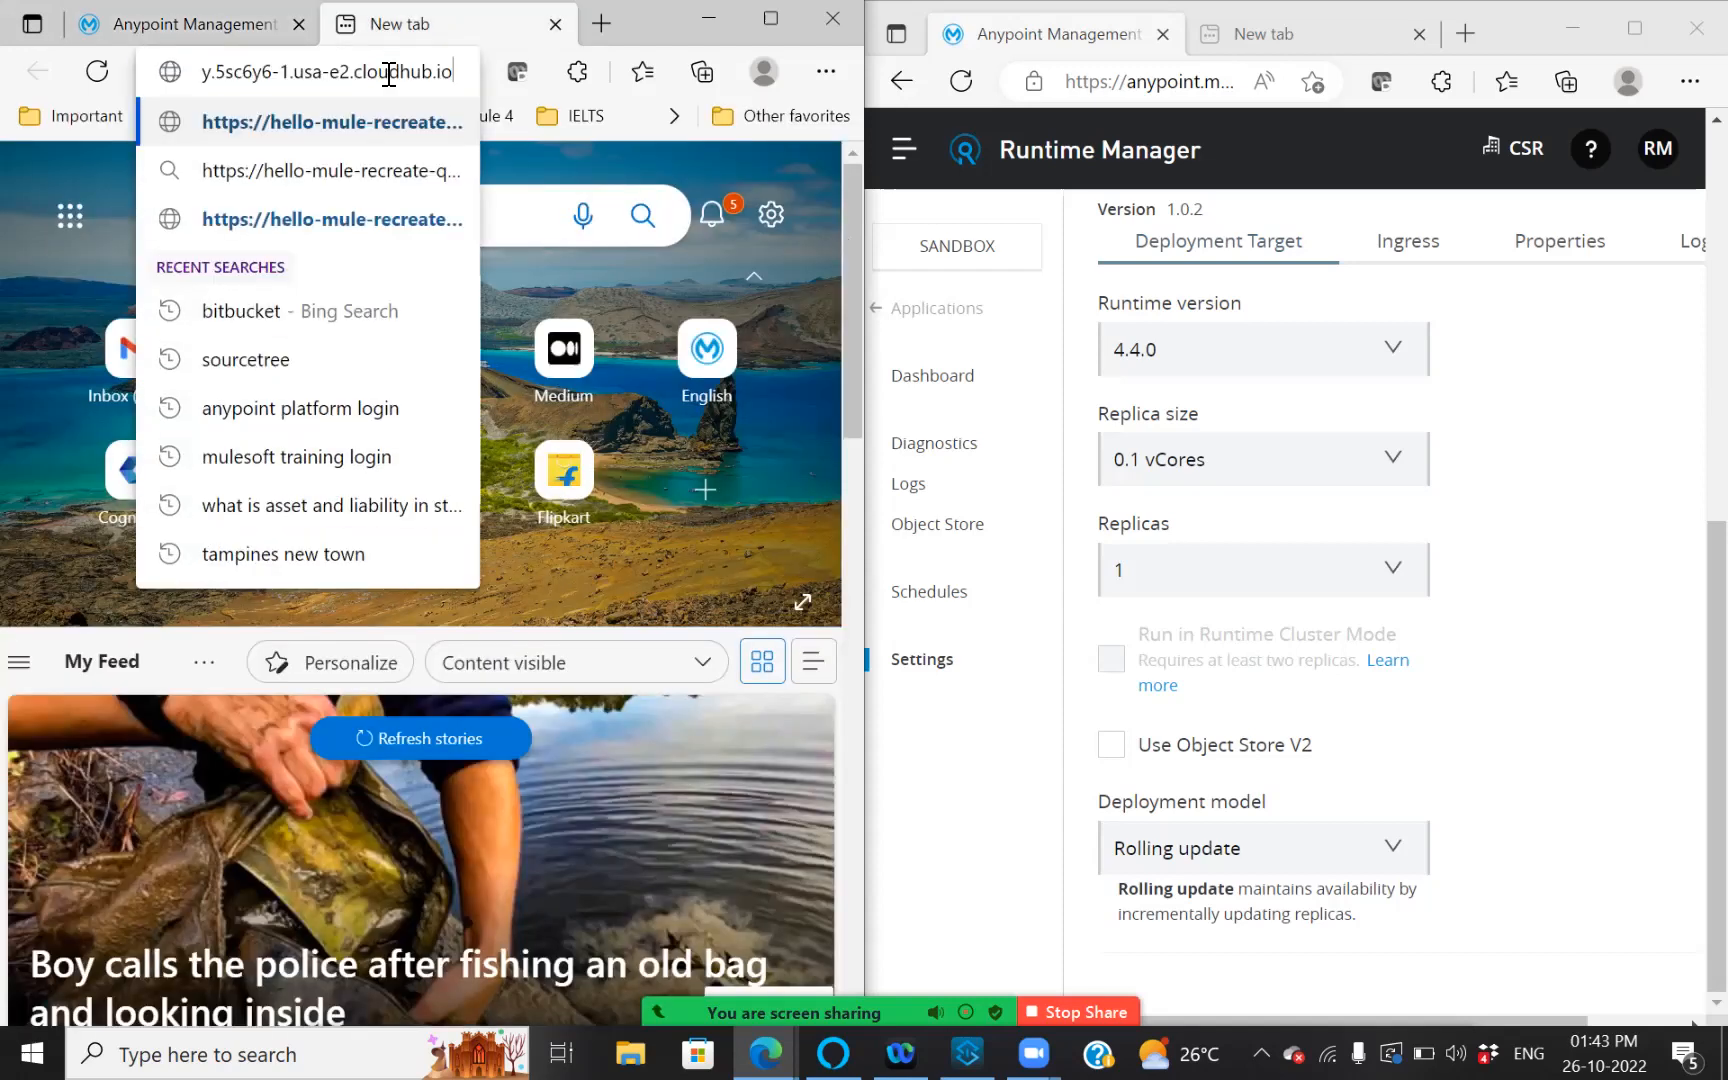
text(/hello)
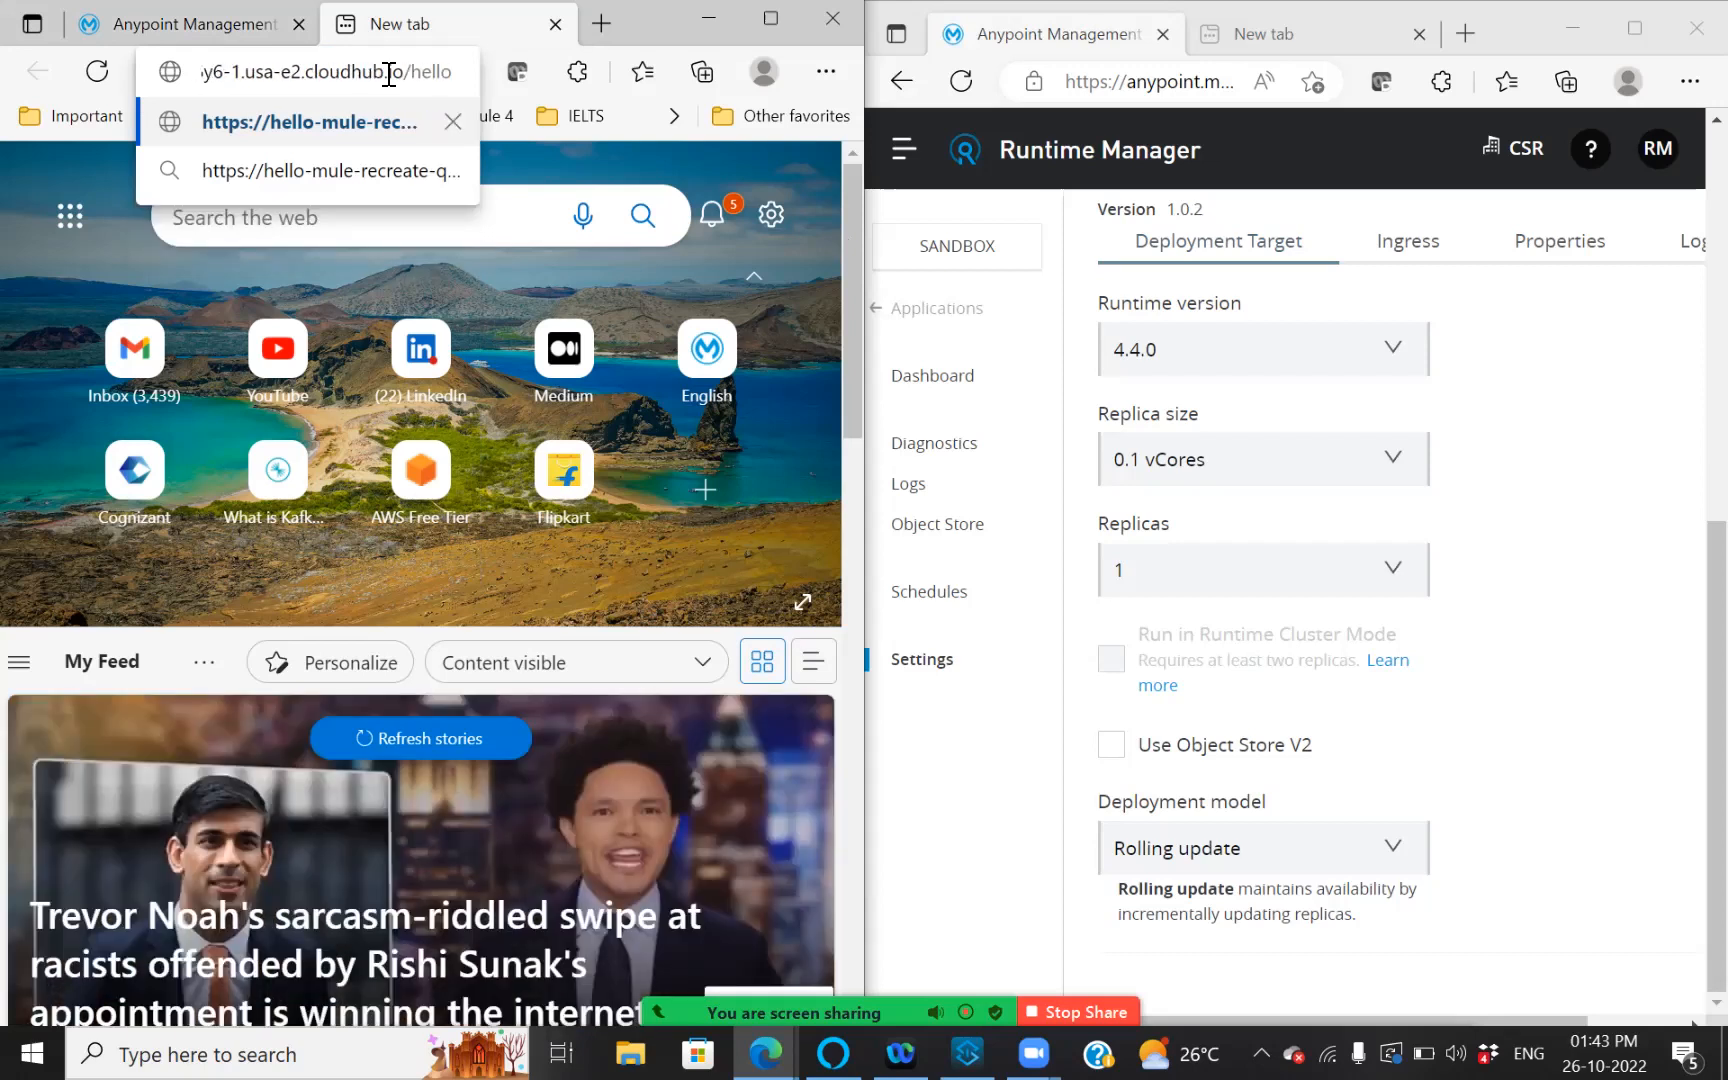
key(Return)
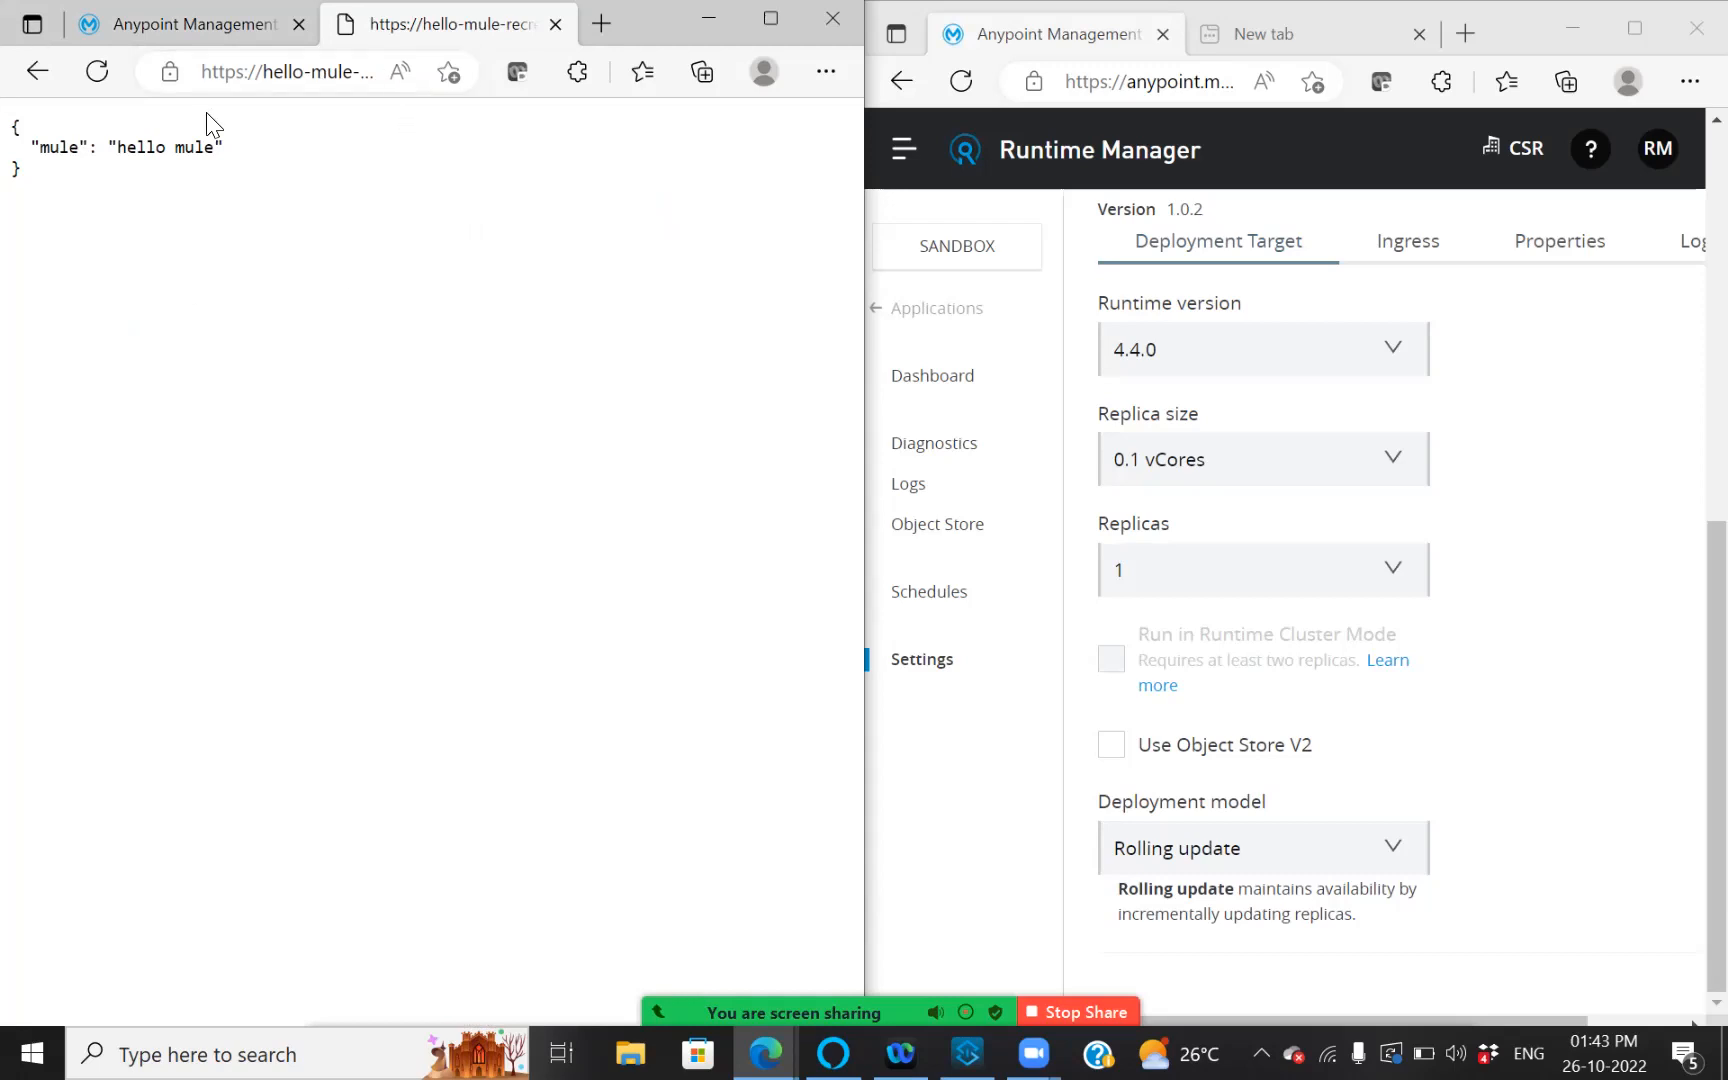
Set the replicas of hello-mule-recreate to 2 and apply the changes.
click(190, 26)
drag(856, 540, 822, 930)
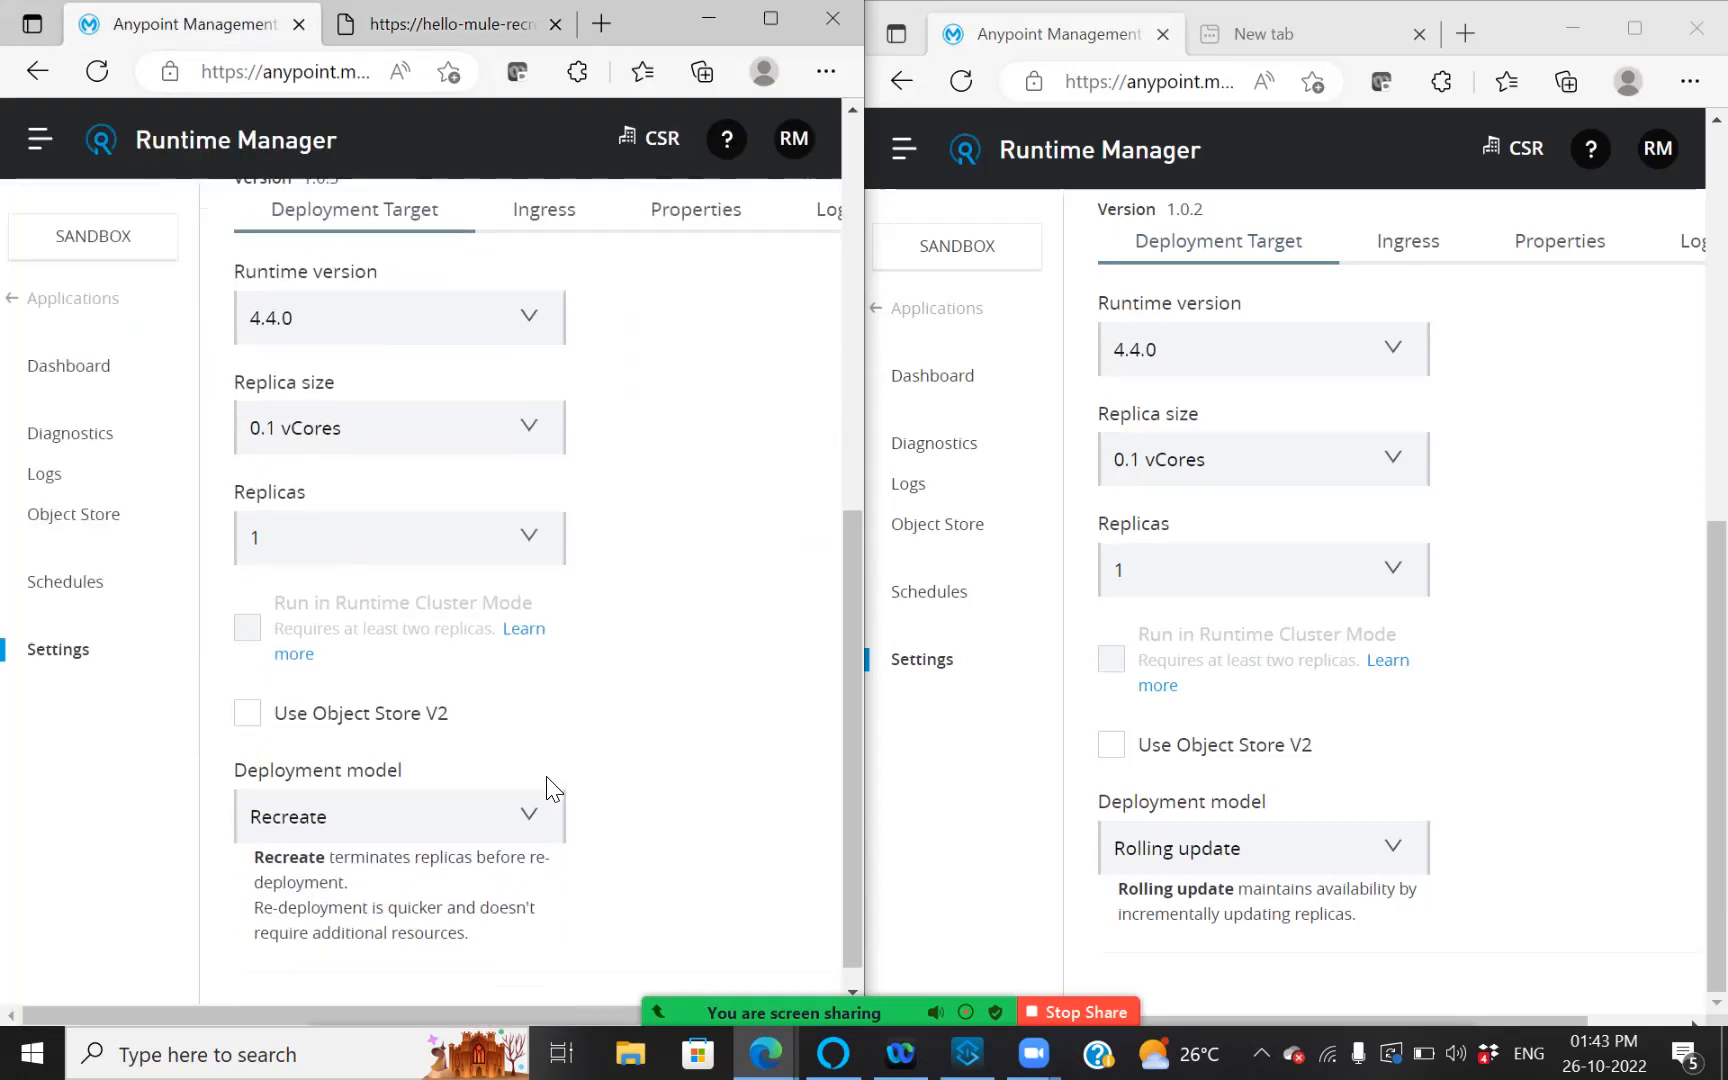
click(503, 555)
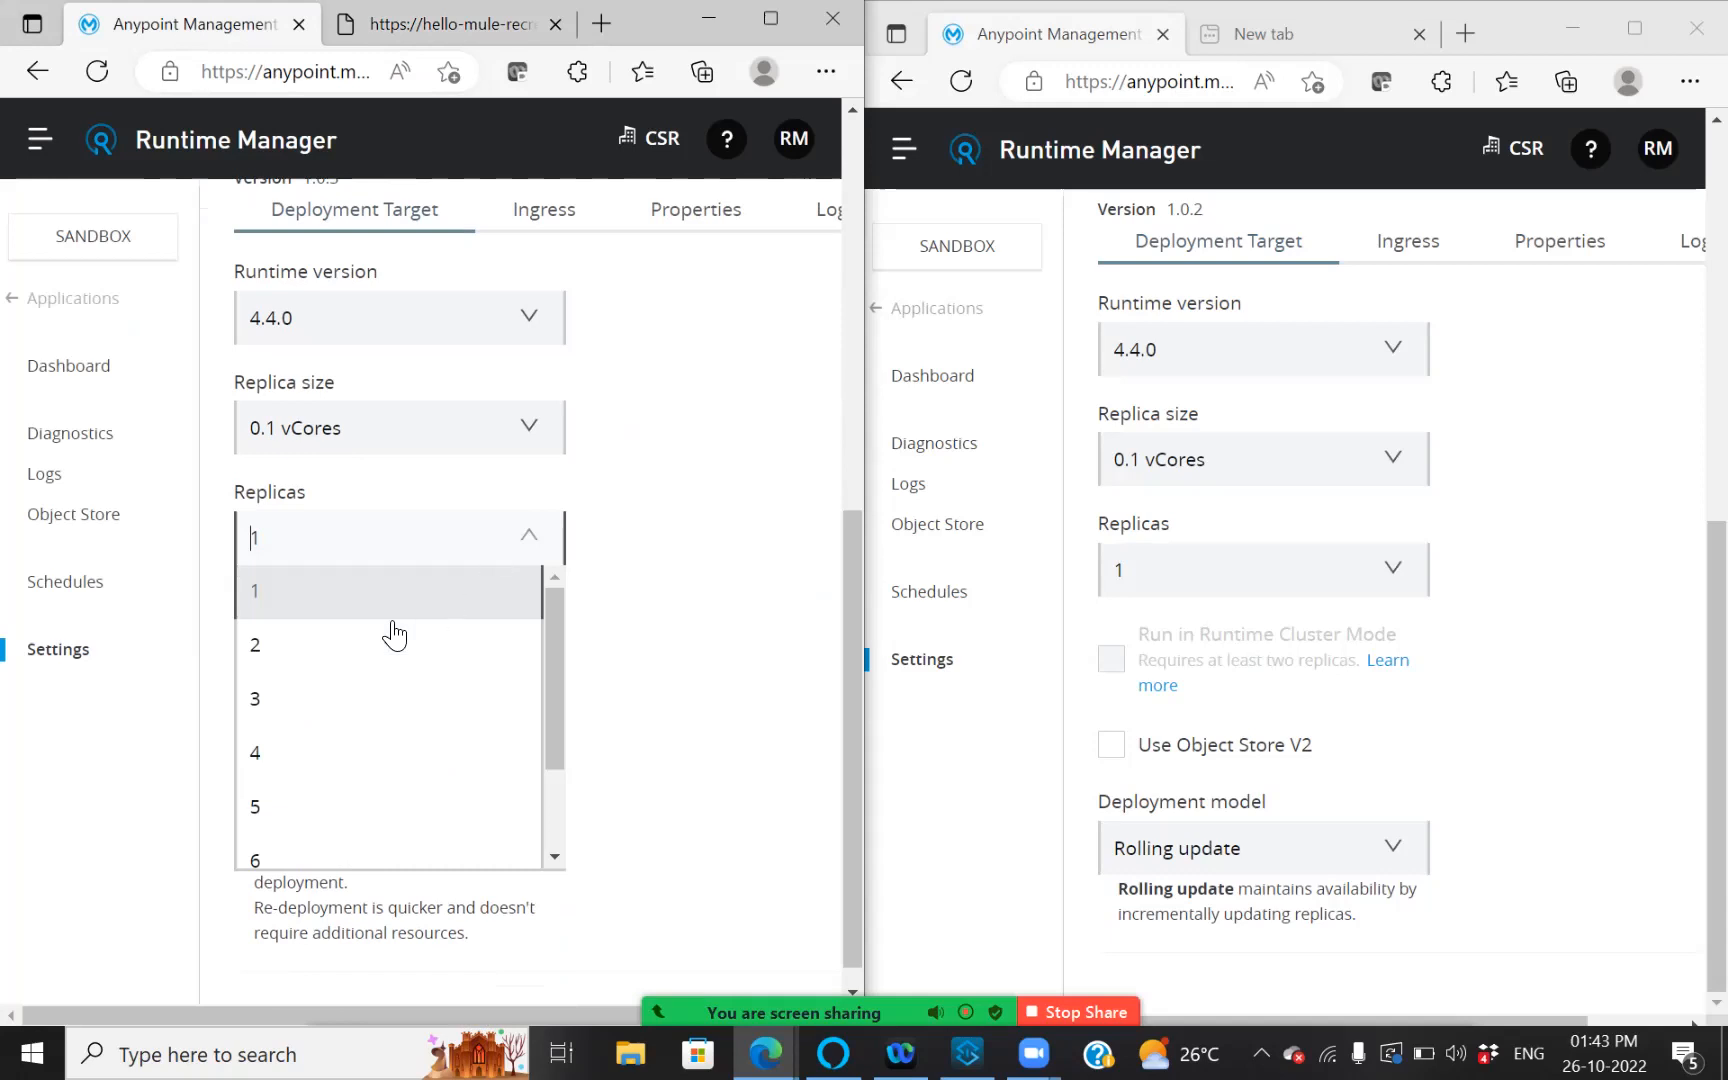
click(286, 662)
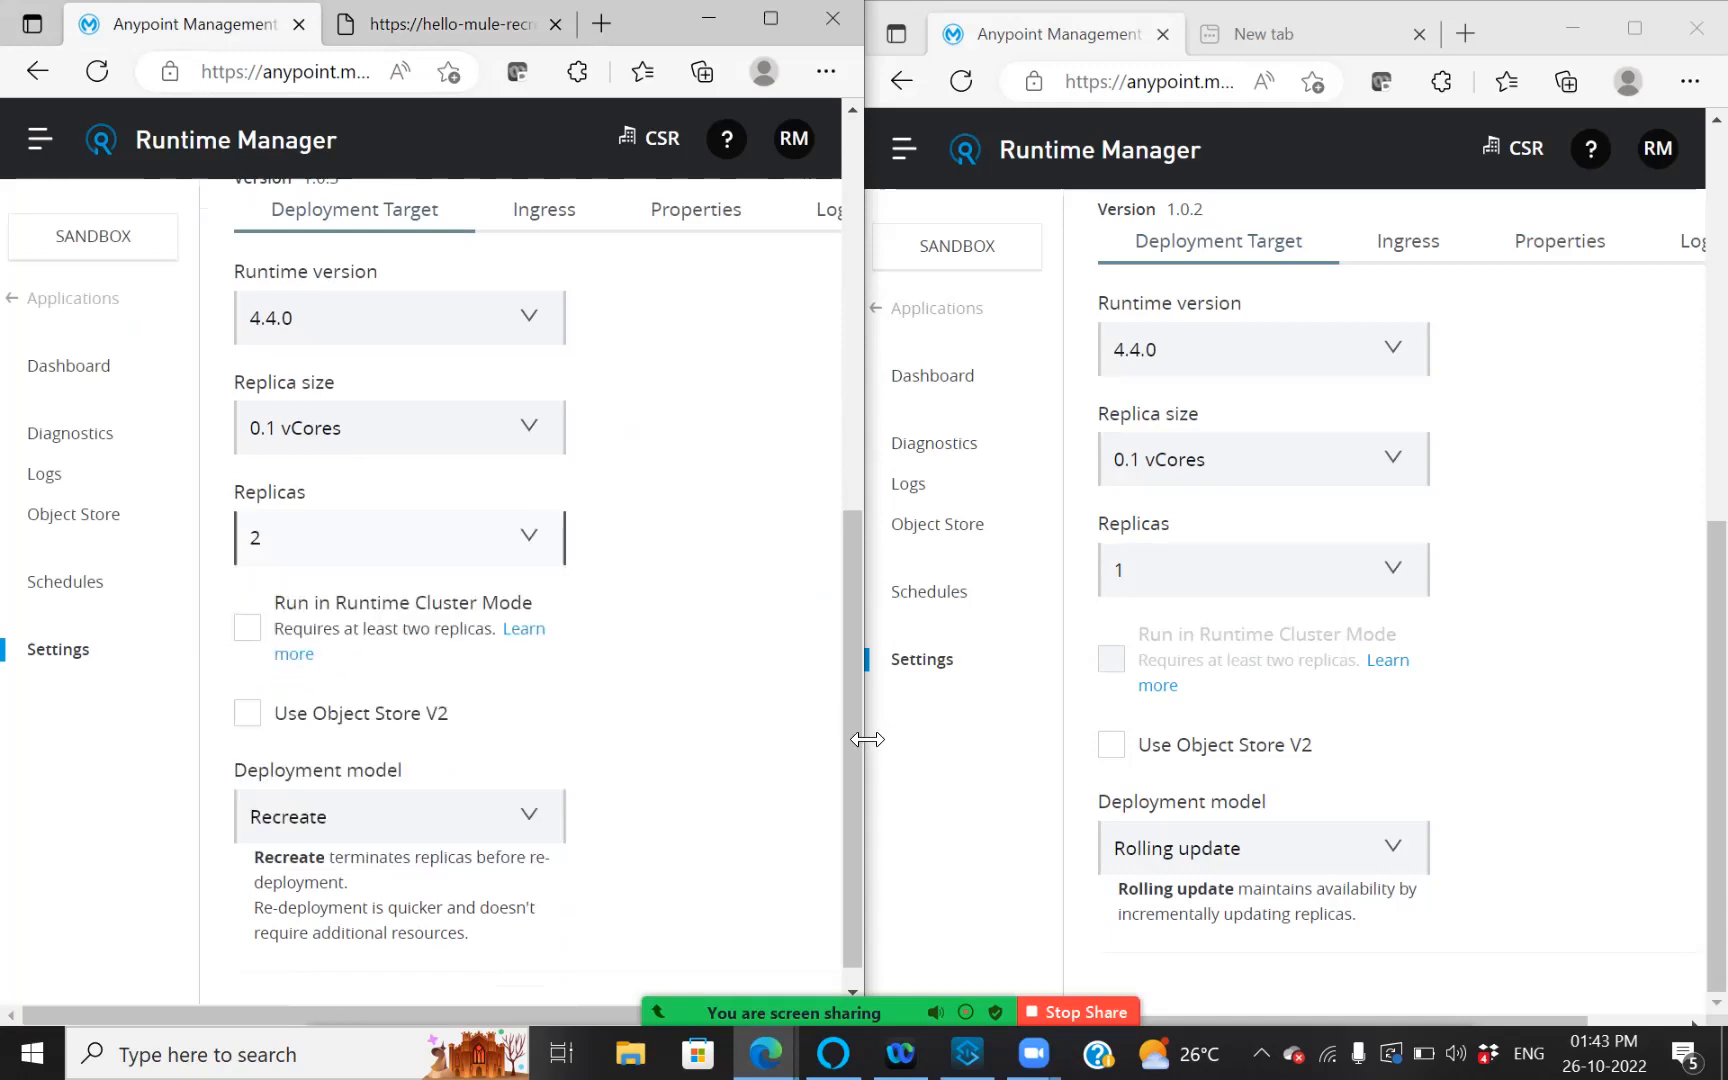
drag(859, 747, 858, 393)
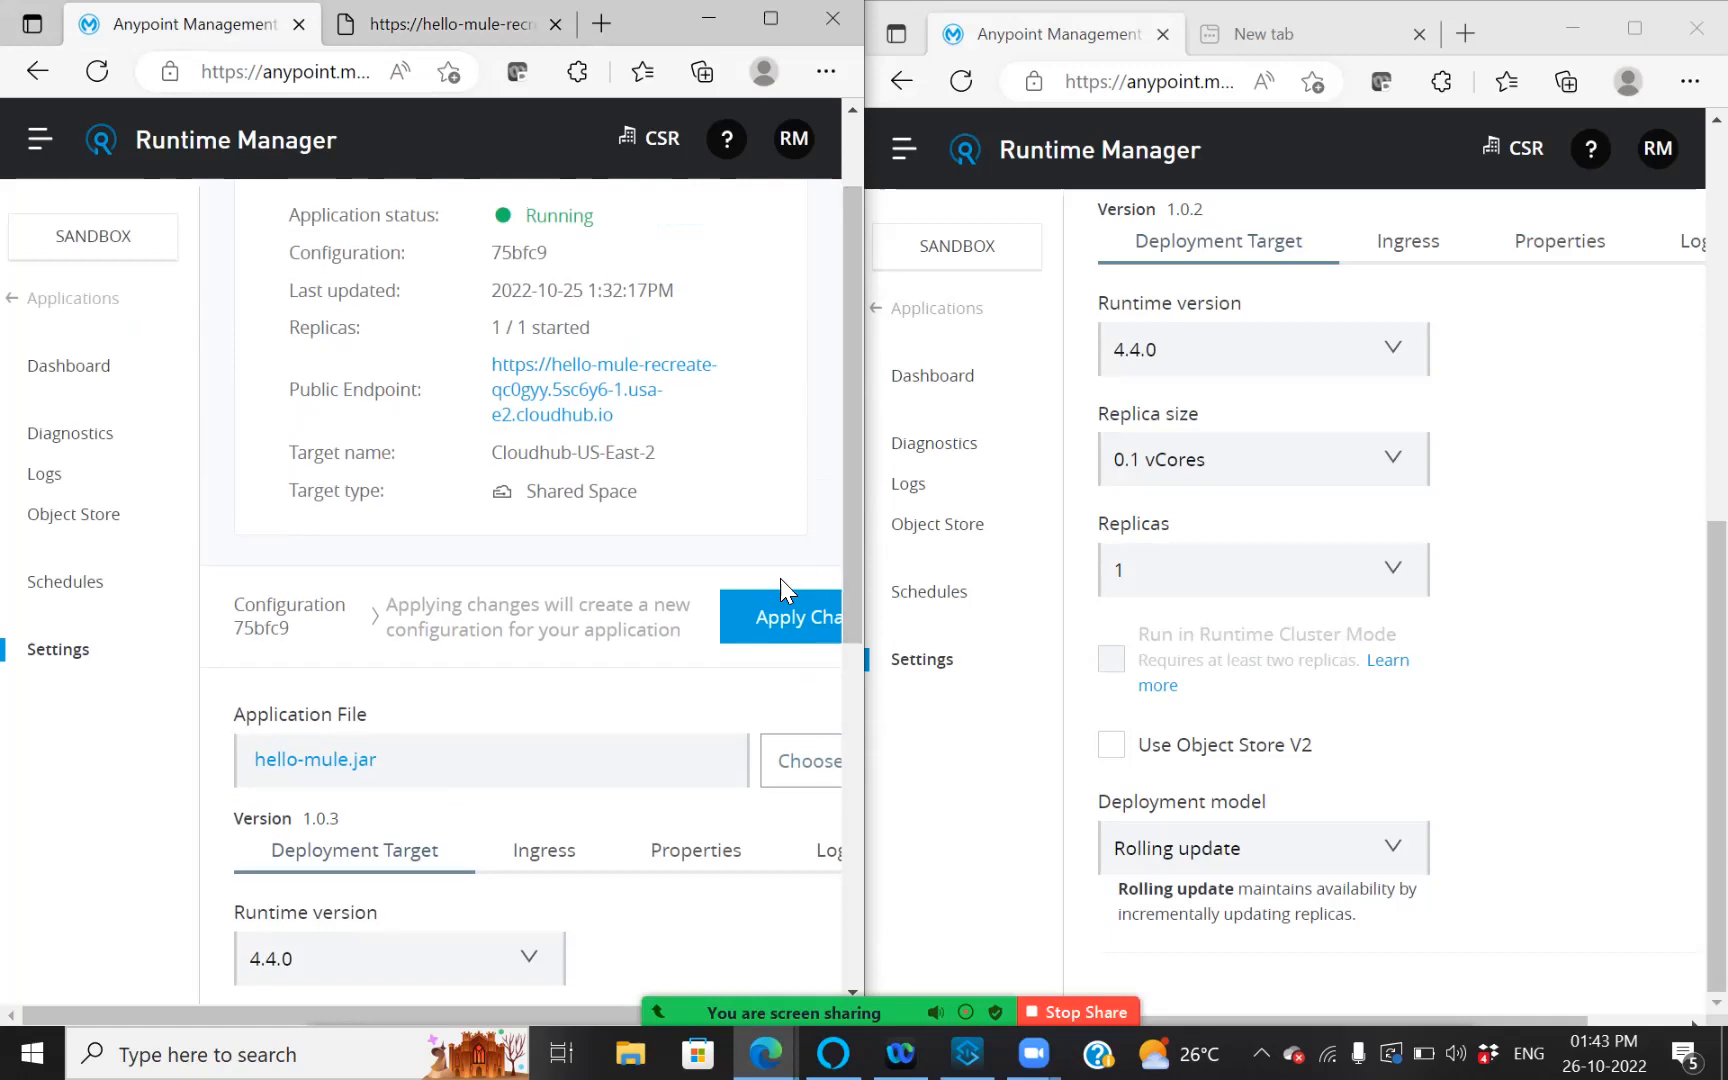
click(760, 632)
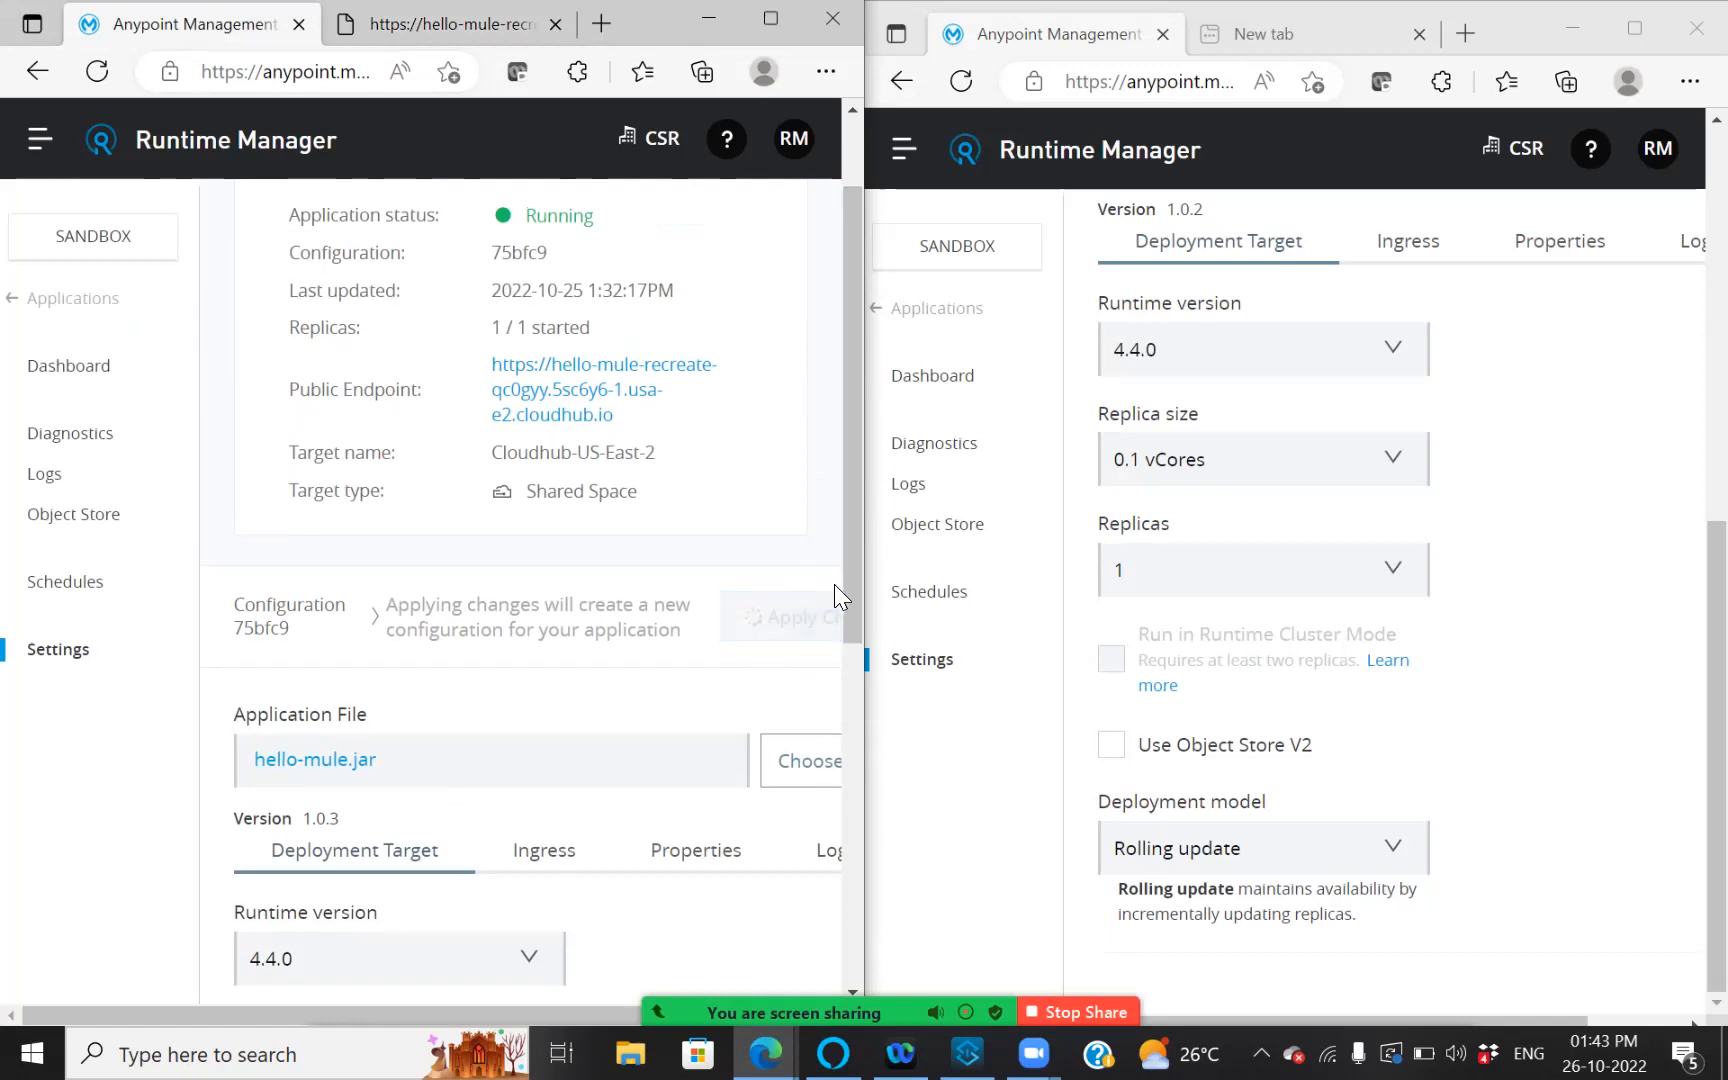
Check the deployment status of hello-mule-recreate and reload its /hello endpoint page.
drag(848, 599, 842, 495)
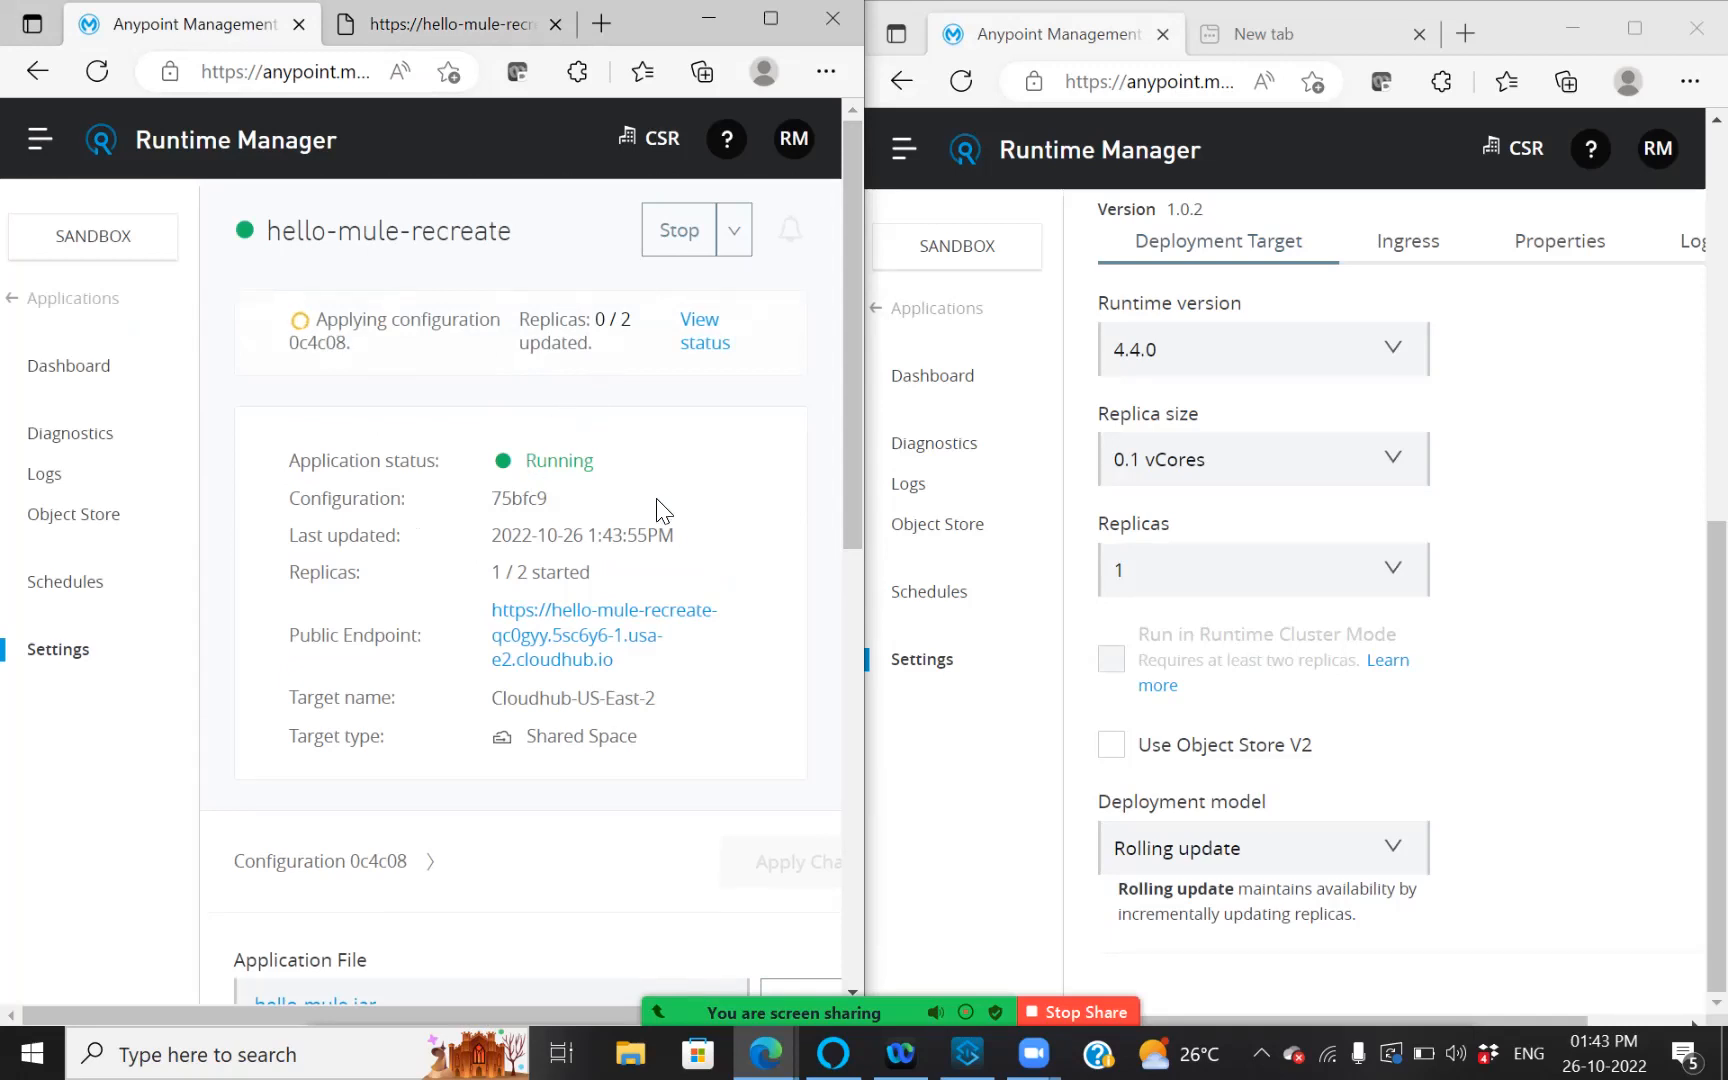
click(418, 25)
click(96, 73)
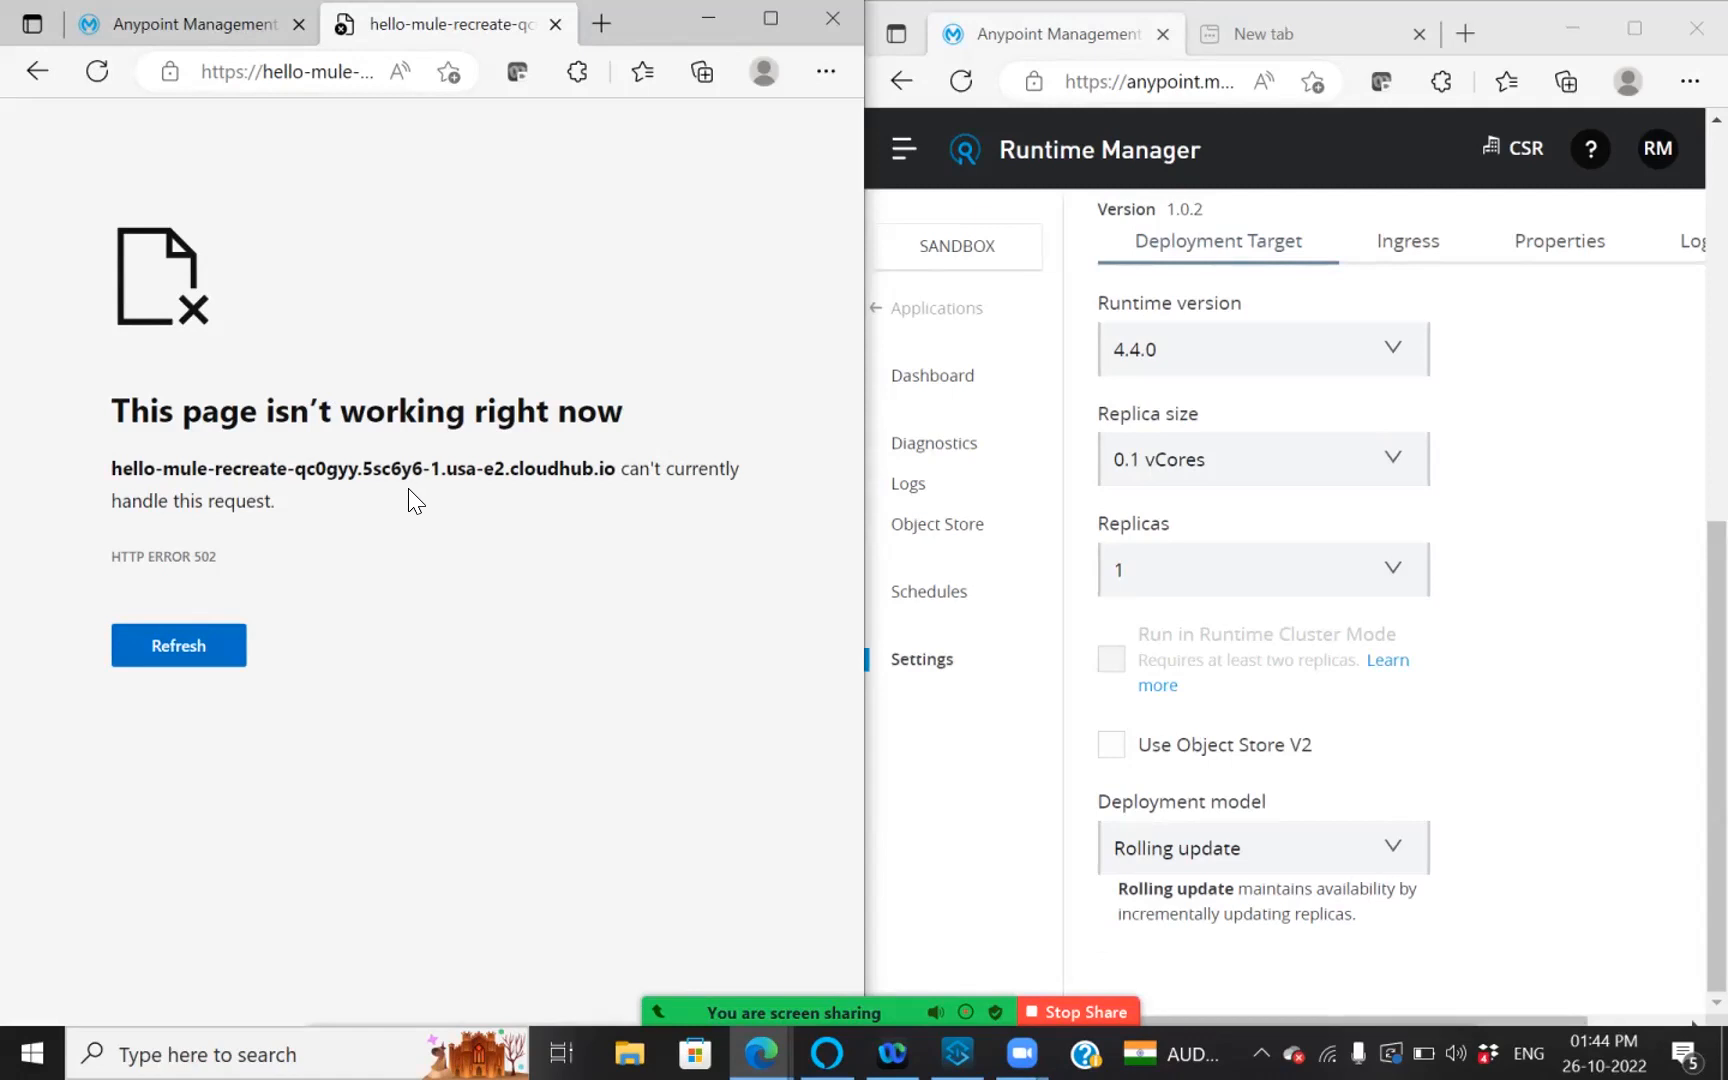
Review the hello-mule-recreate status and its deployment model setting, and reload the endpoint page again.
click(215, 32)
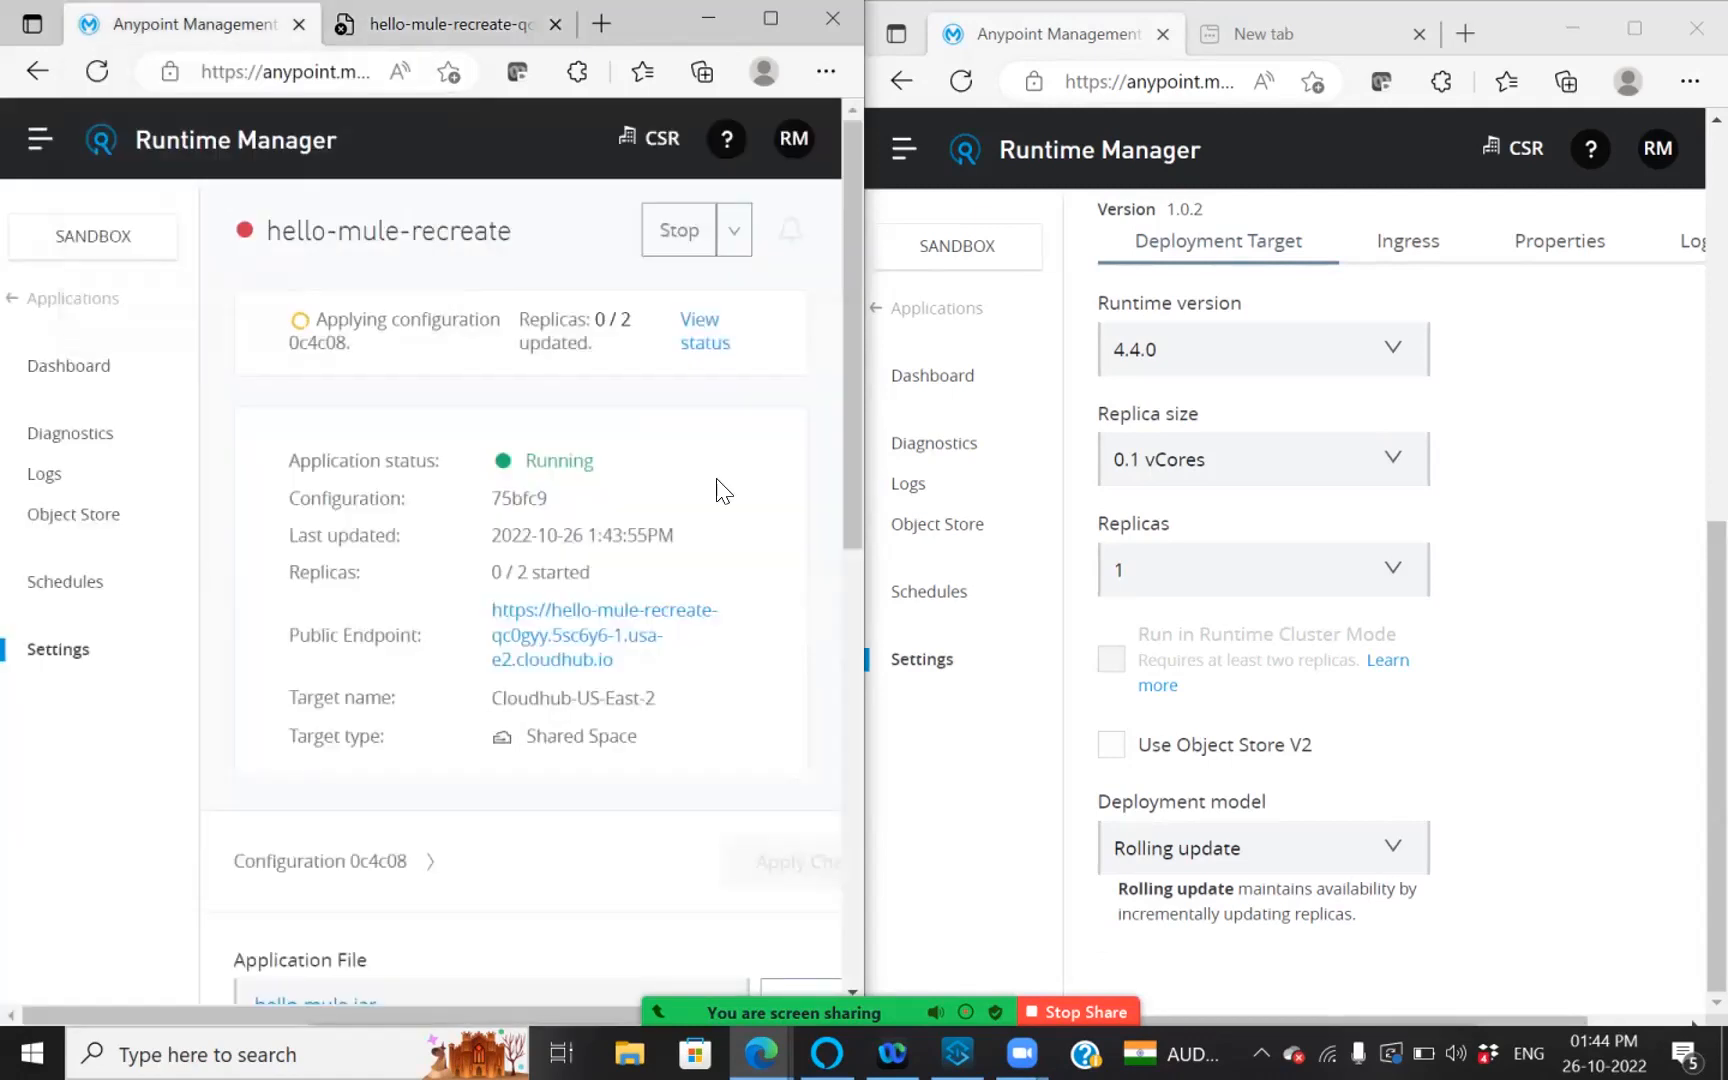
drag(852, 518, 832, 952)
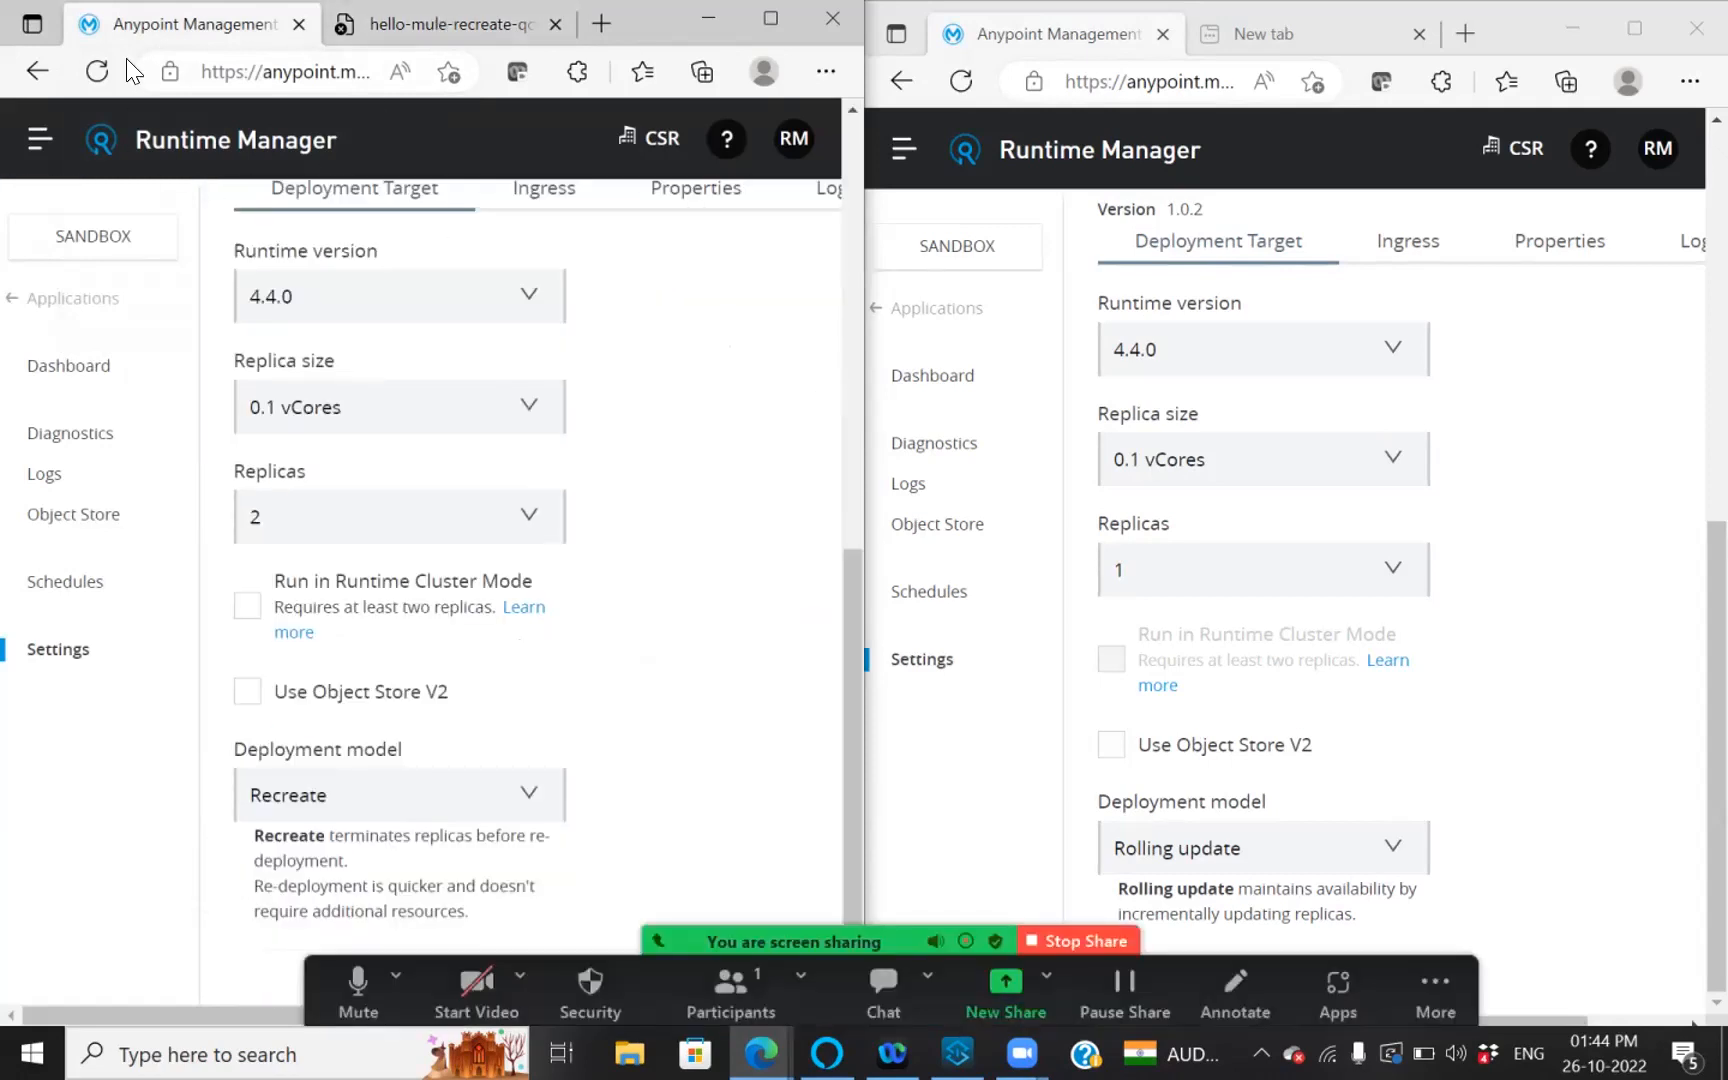
click(392, 36)
click(96, 72)
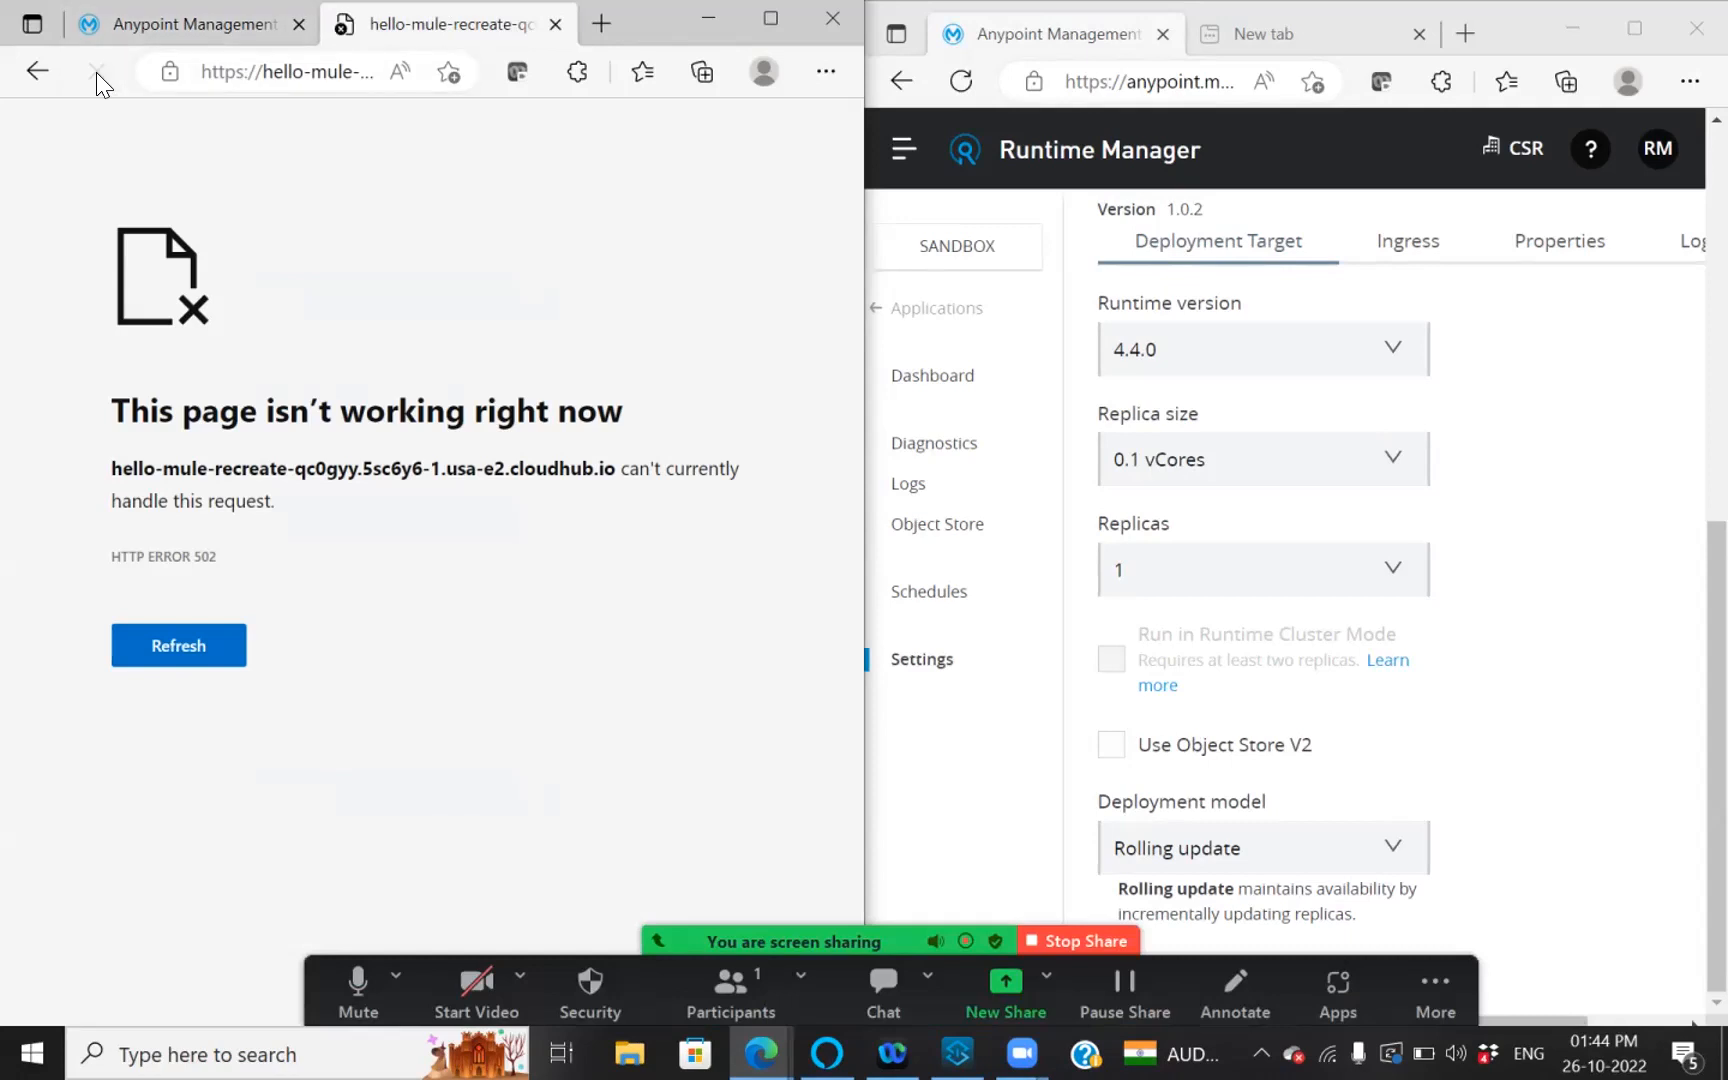
Recheck the status and endpoint of hello-mule-recreate during the redeployment and open the application's logs.
click(146, 30)
drag(842, 632, 848, 234)
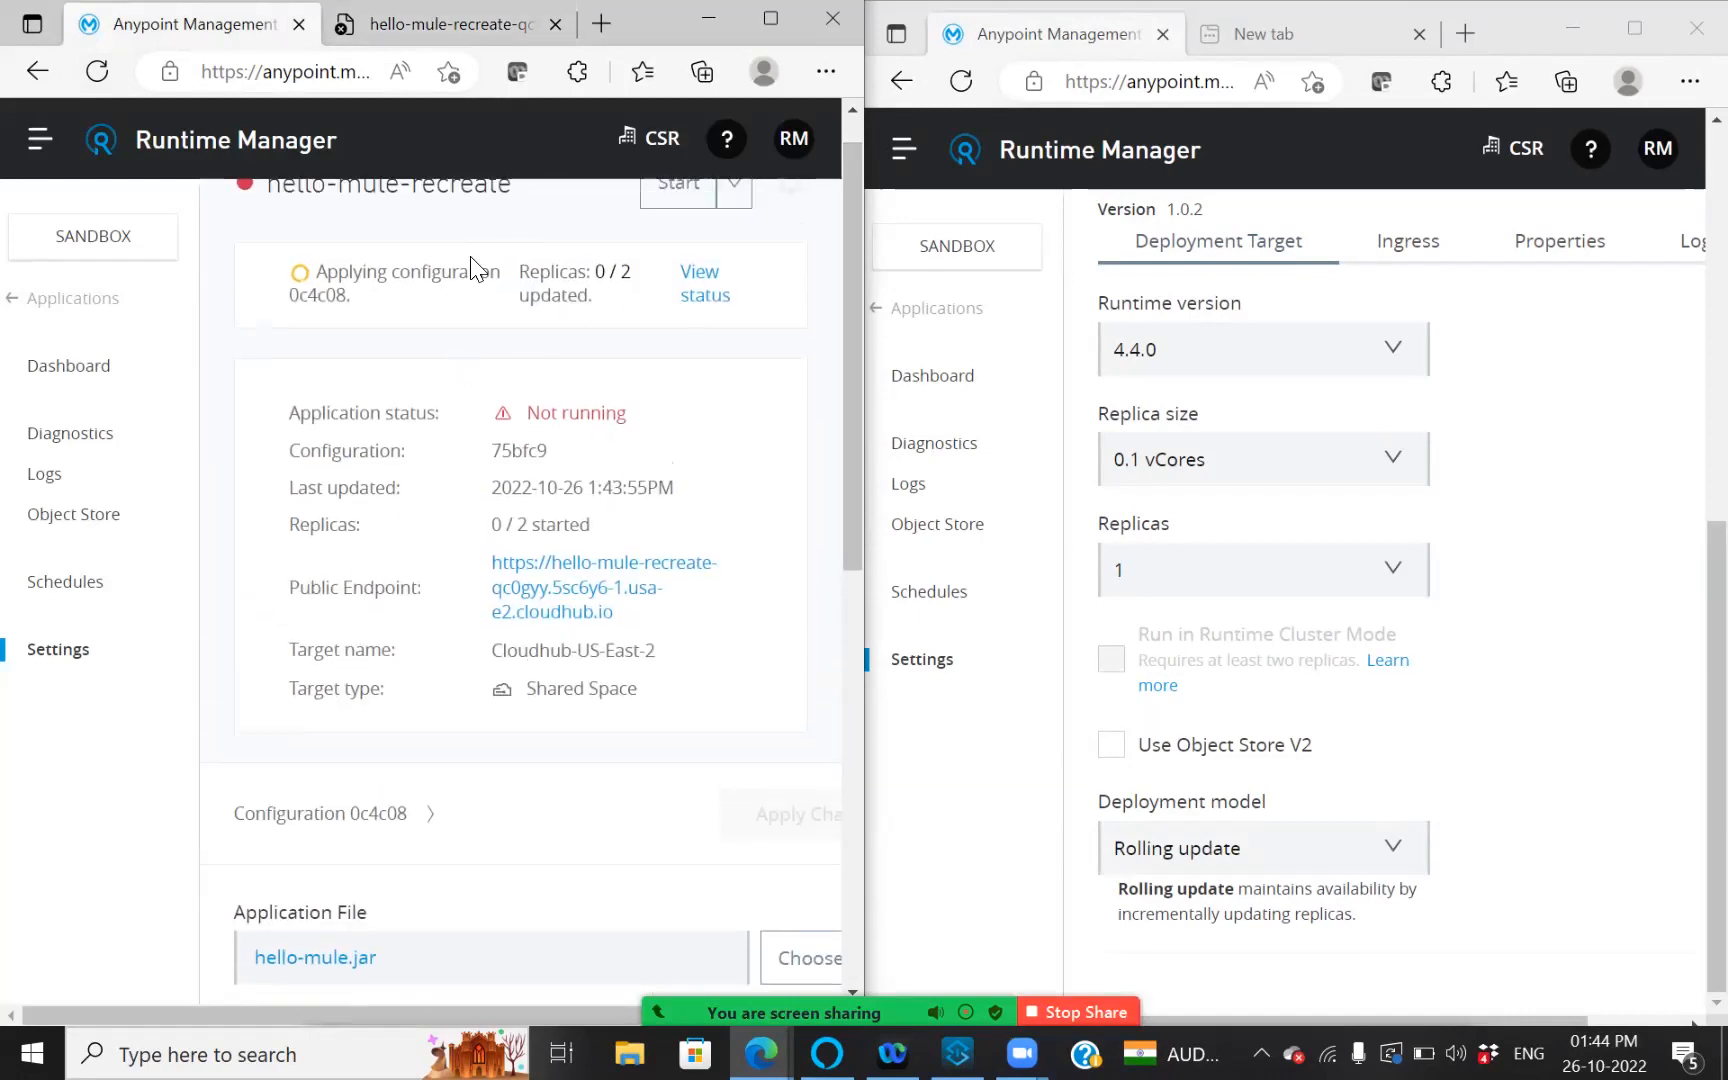
click(392, 22)
click(116, 74)
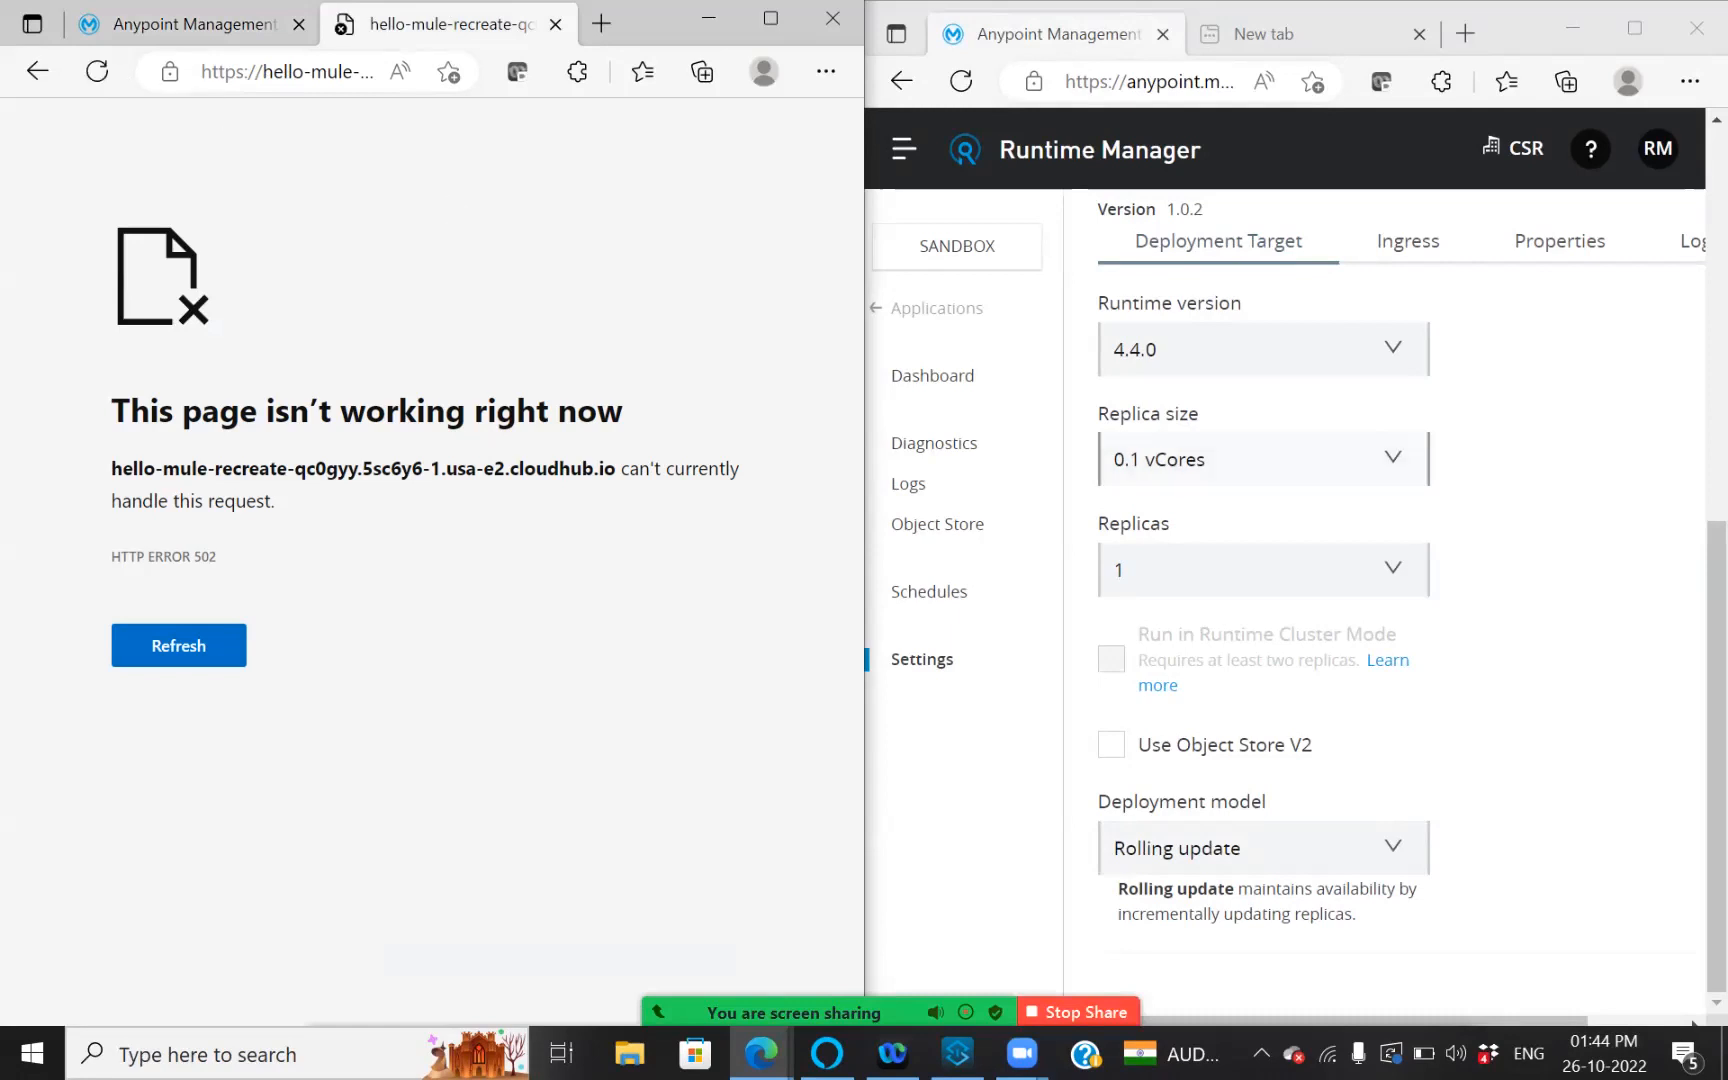
click(180, 24)
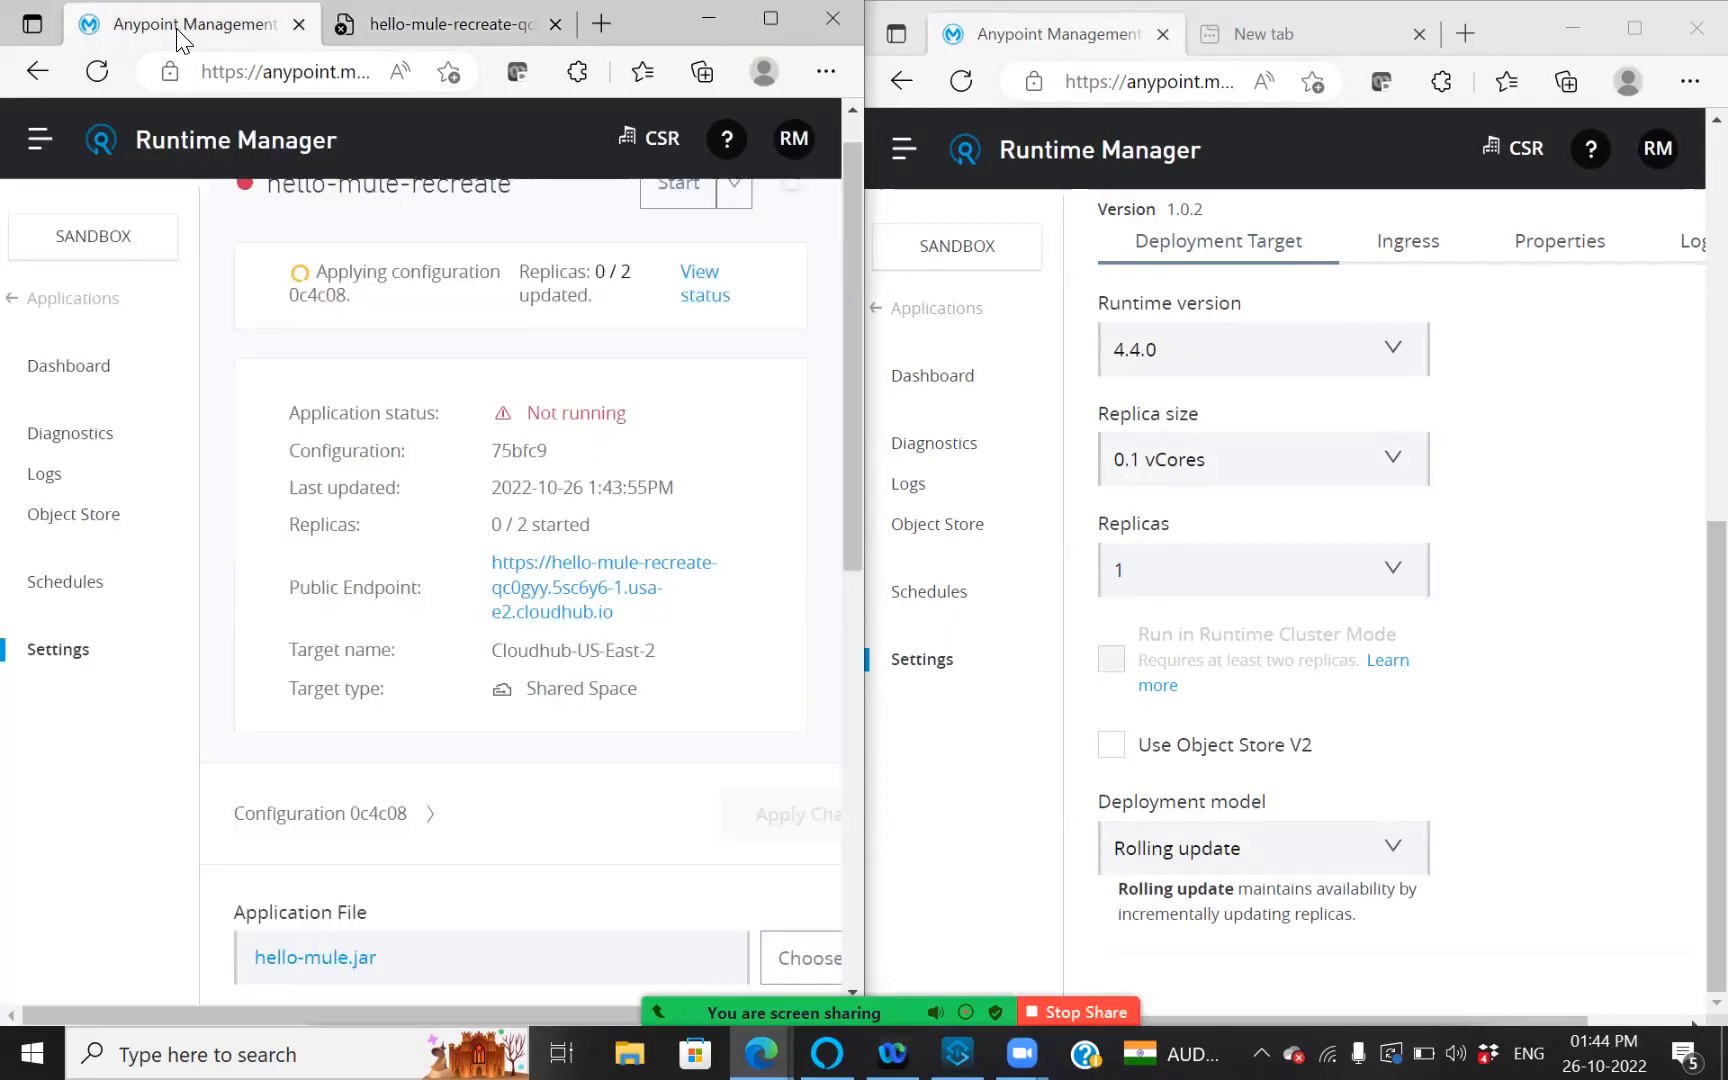
click(70, 484)
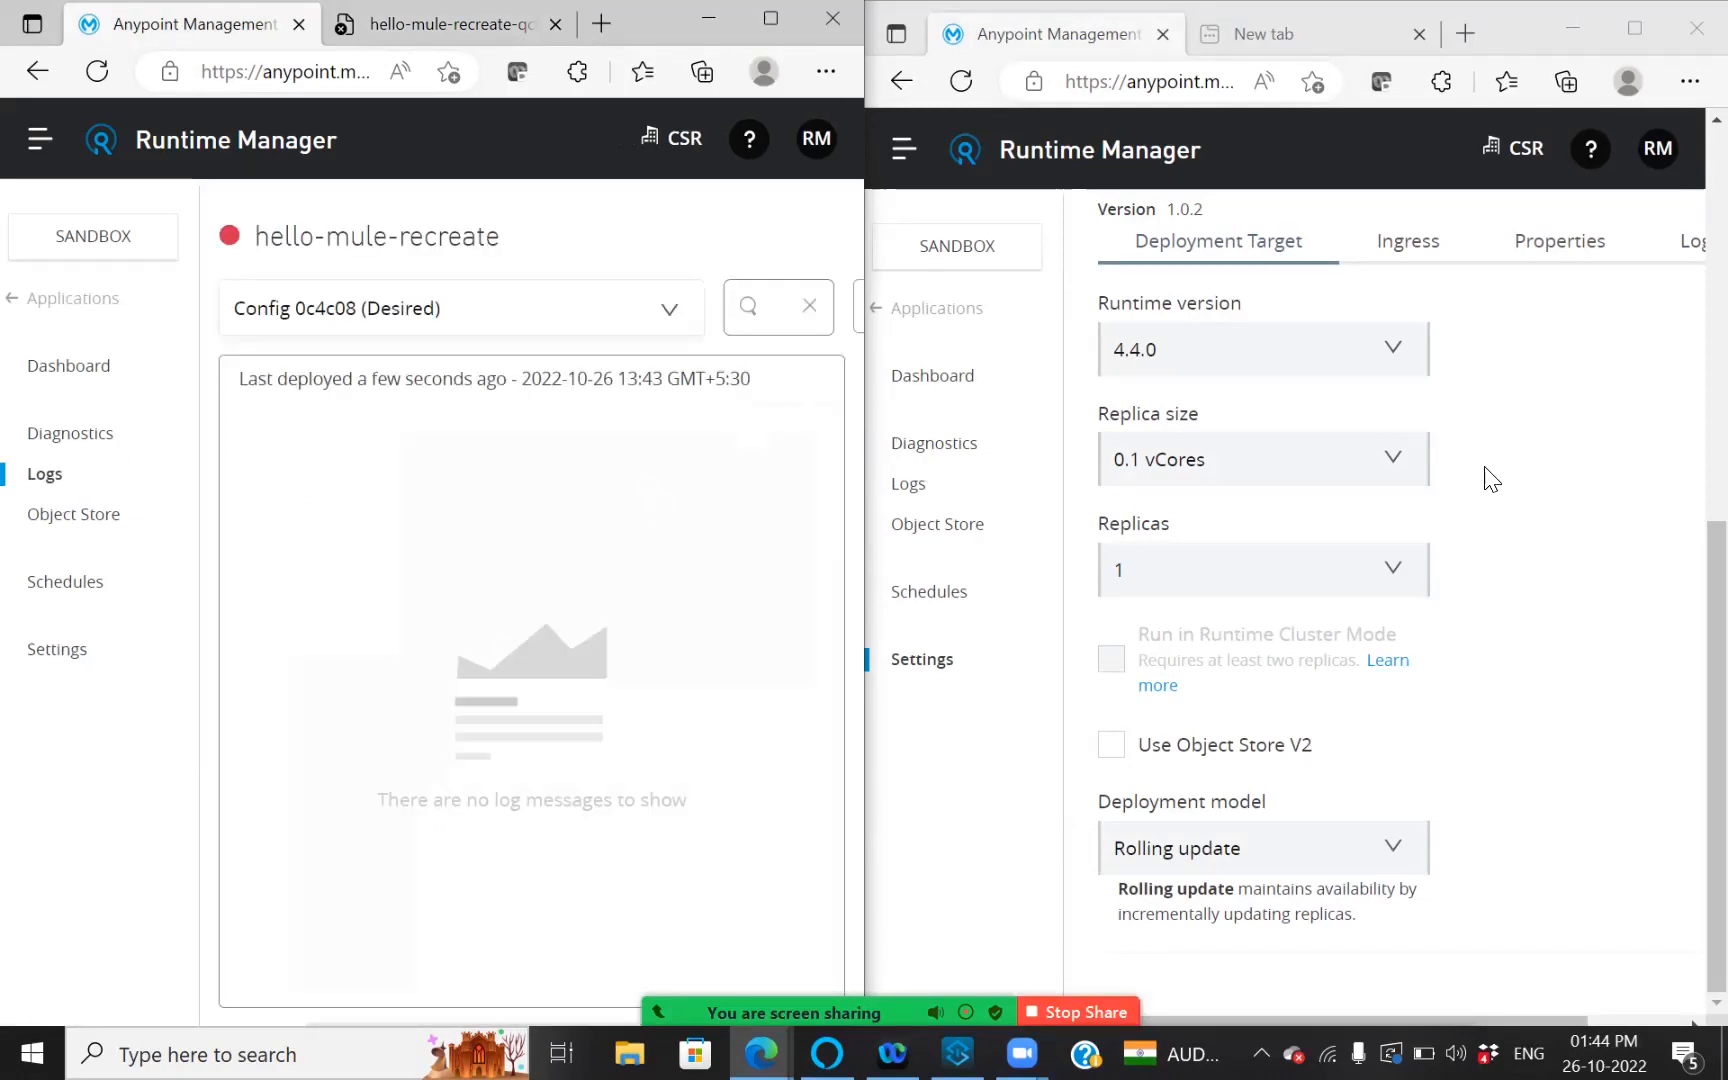
Copy the public endpoint of hello-mule-rolling-update and open it with the path /hello in its window's second tab.
drag(1717, 756, 1717, 362)
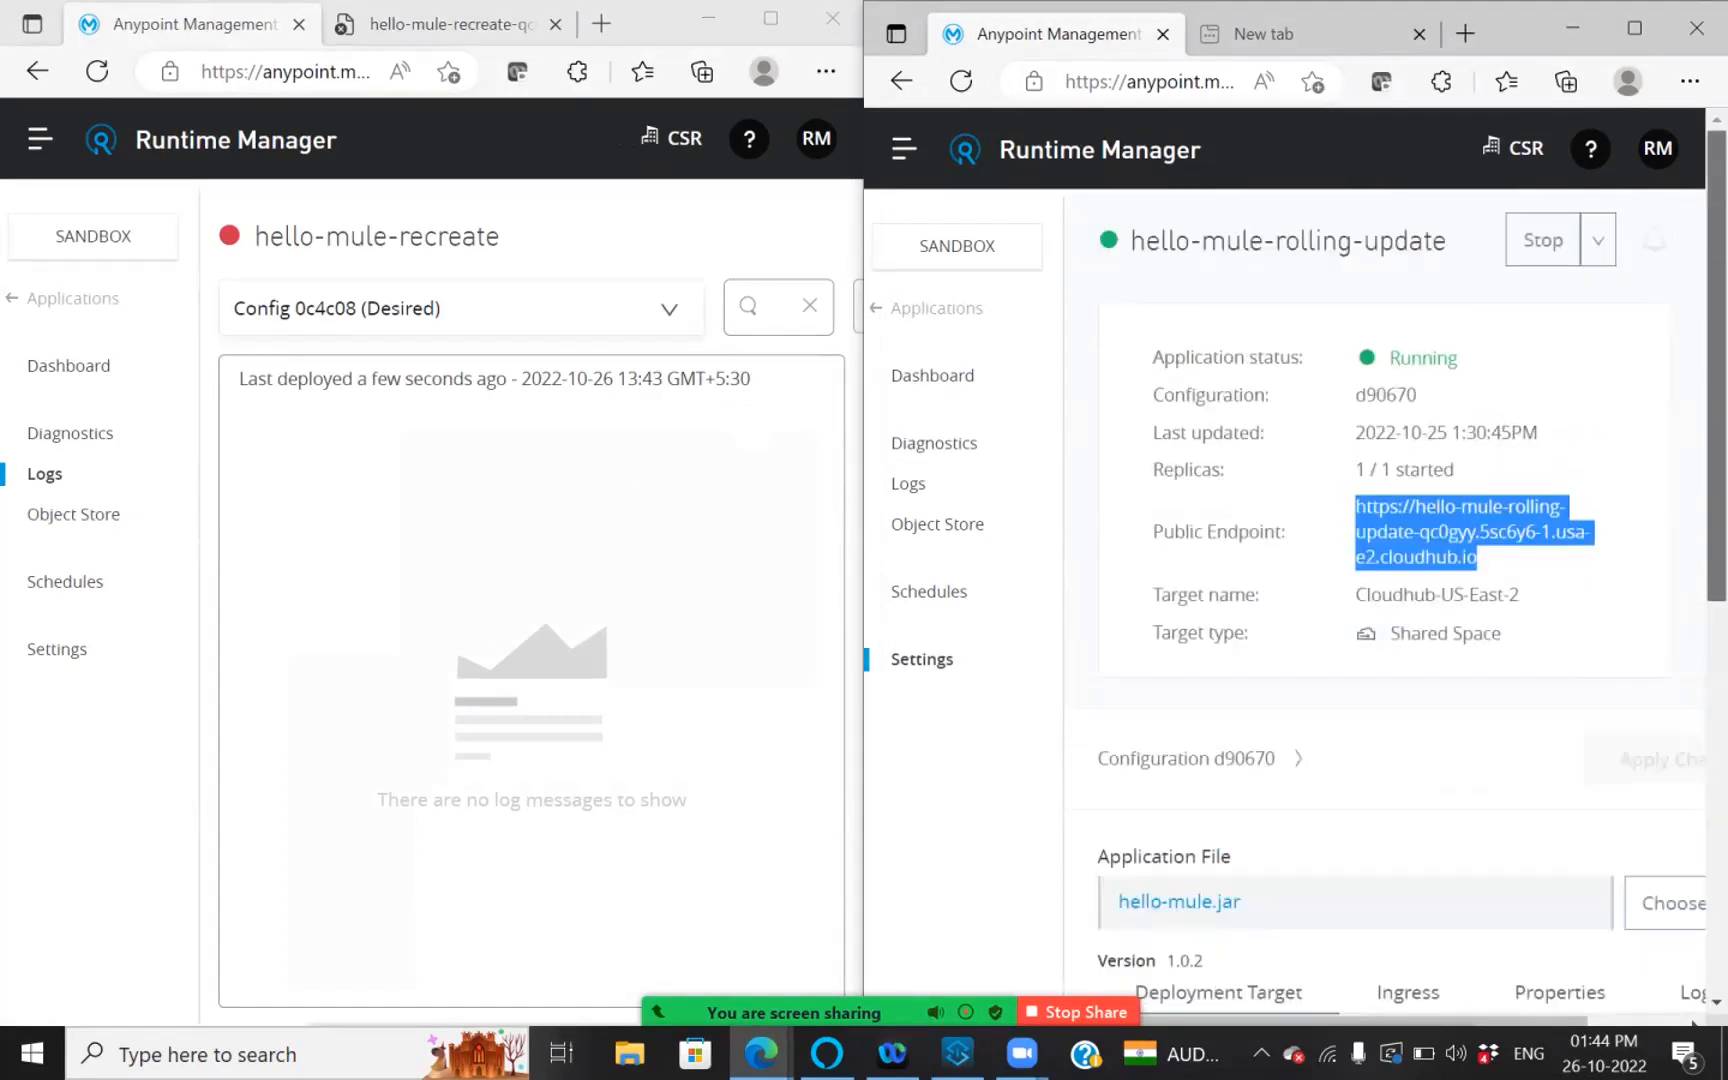
drag(1498, 566, 1354, 505)
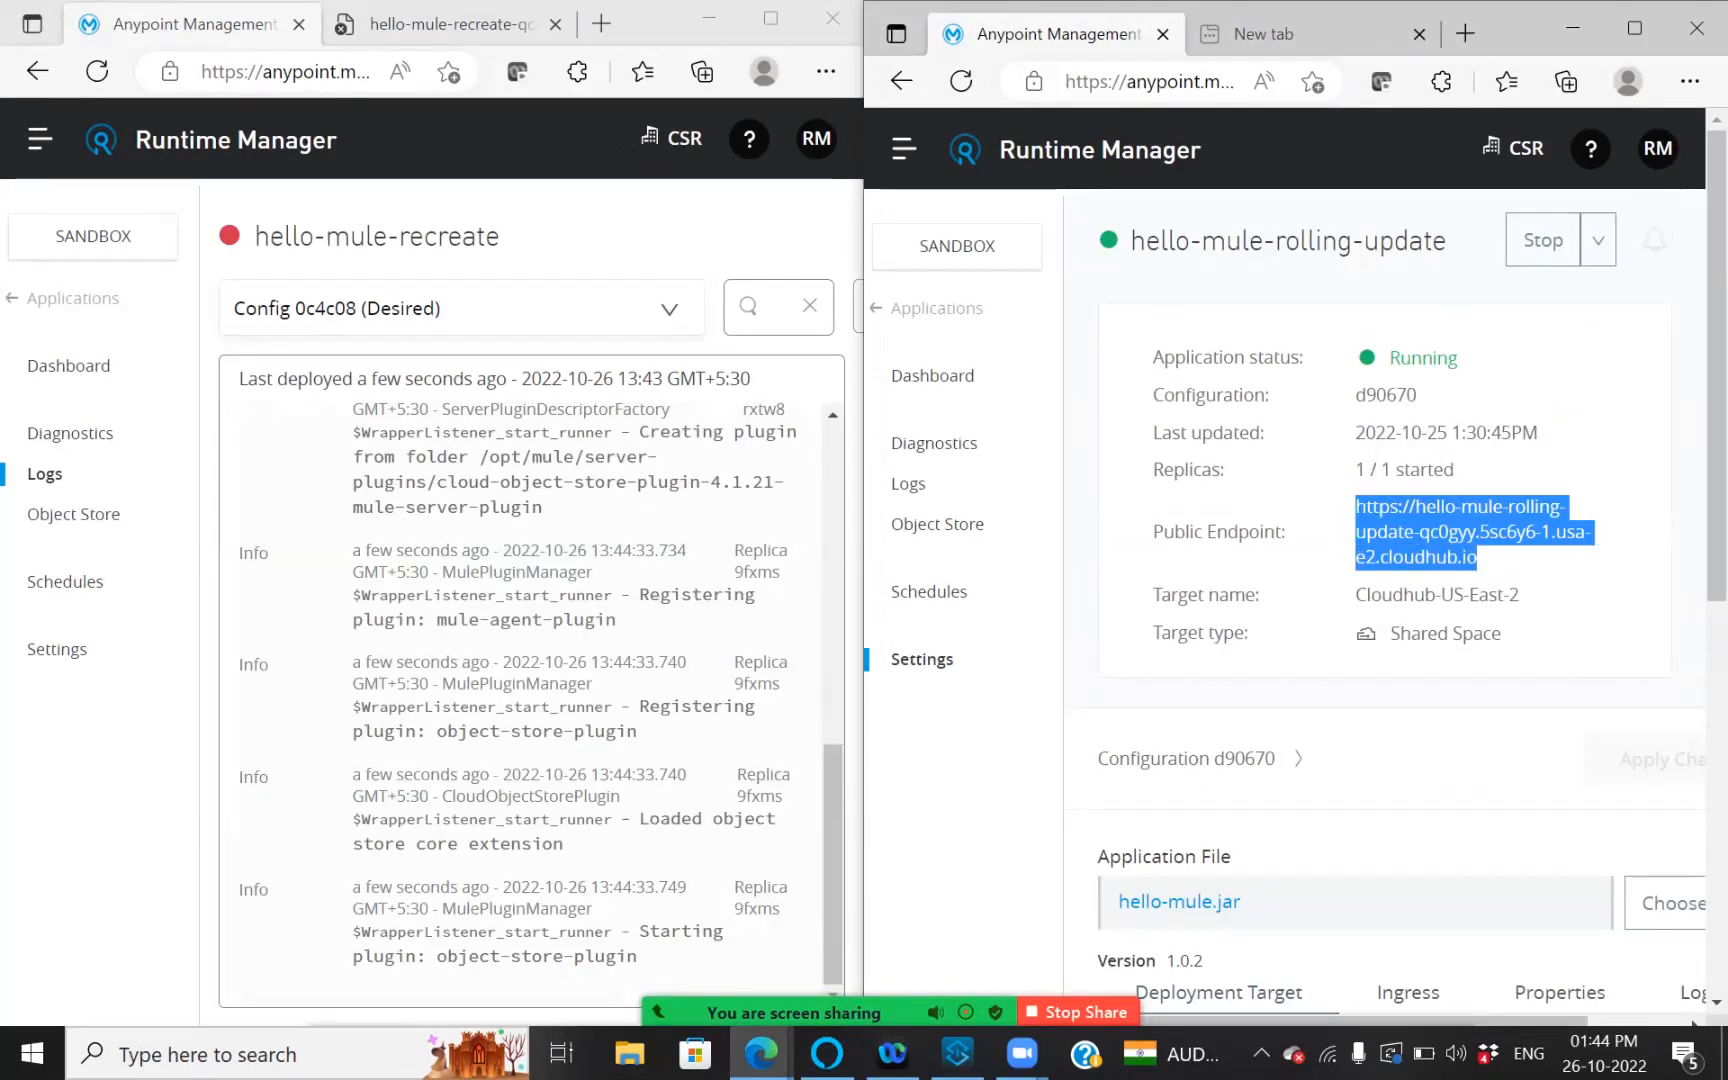
click(1336, 28)
click(1100, 88)
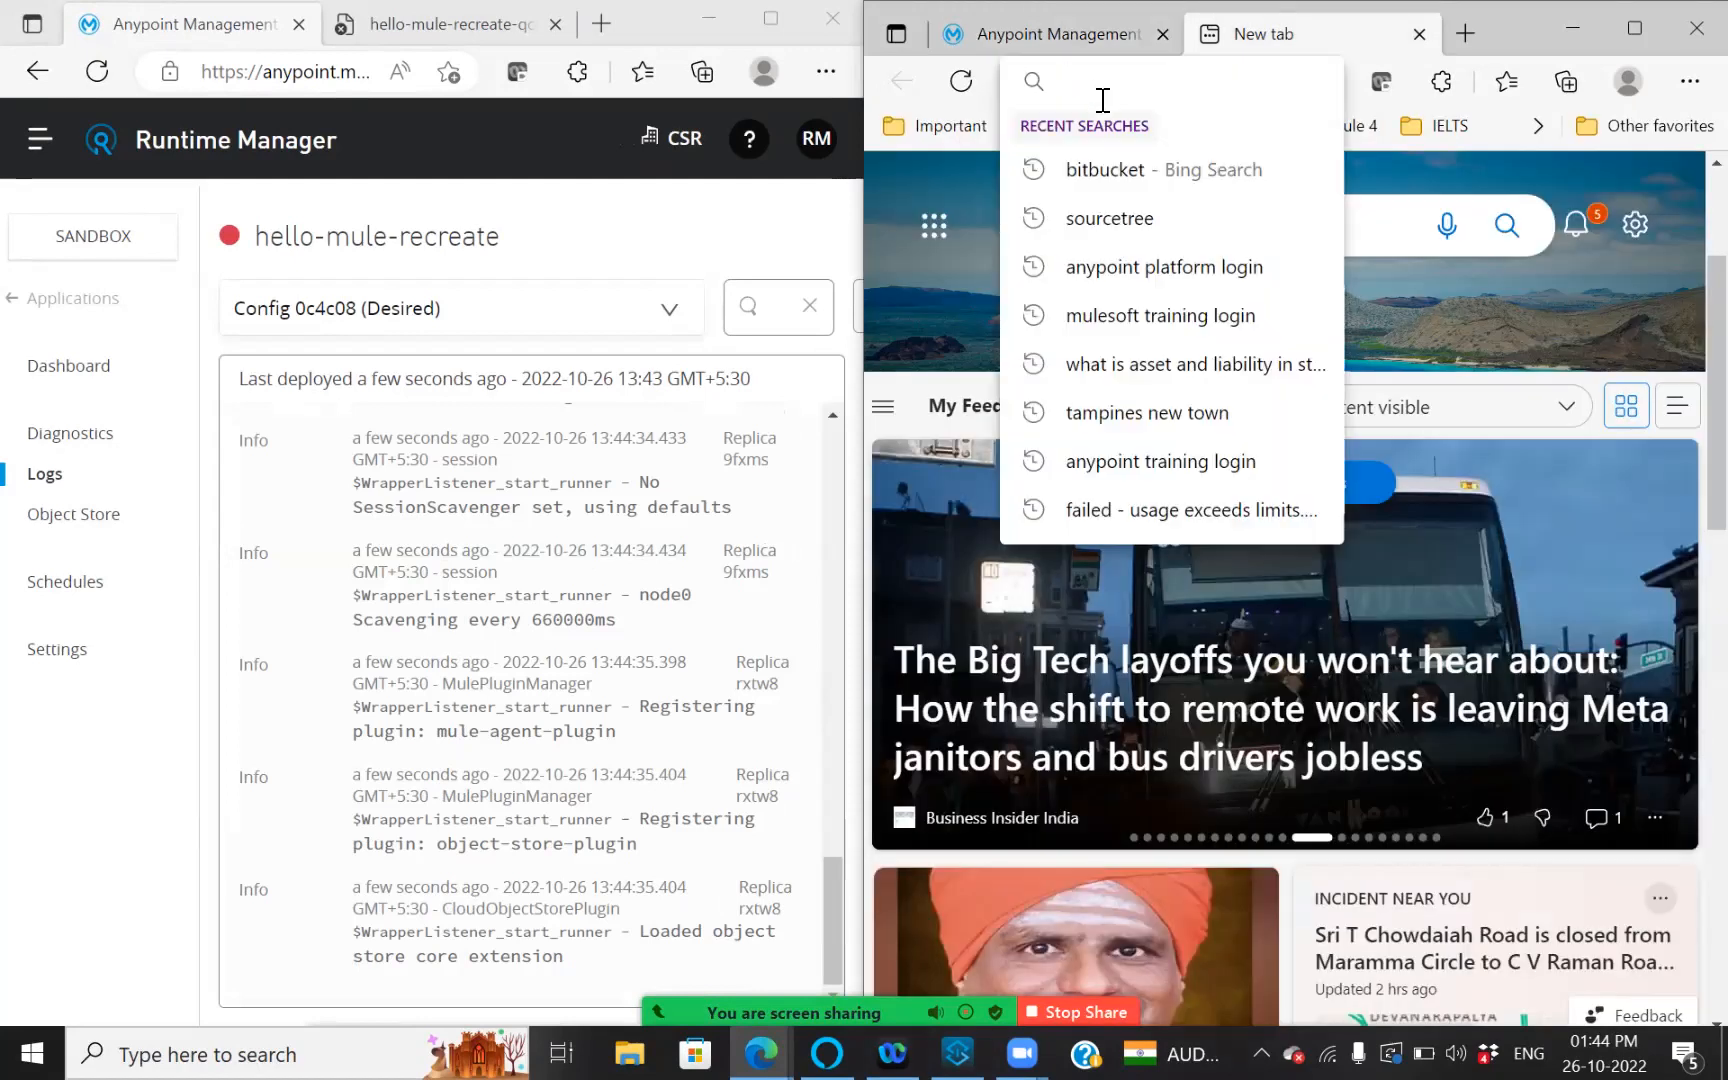
key(ctrl+v)
text(/hello)
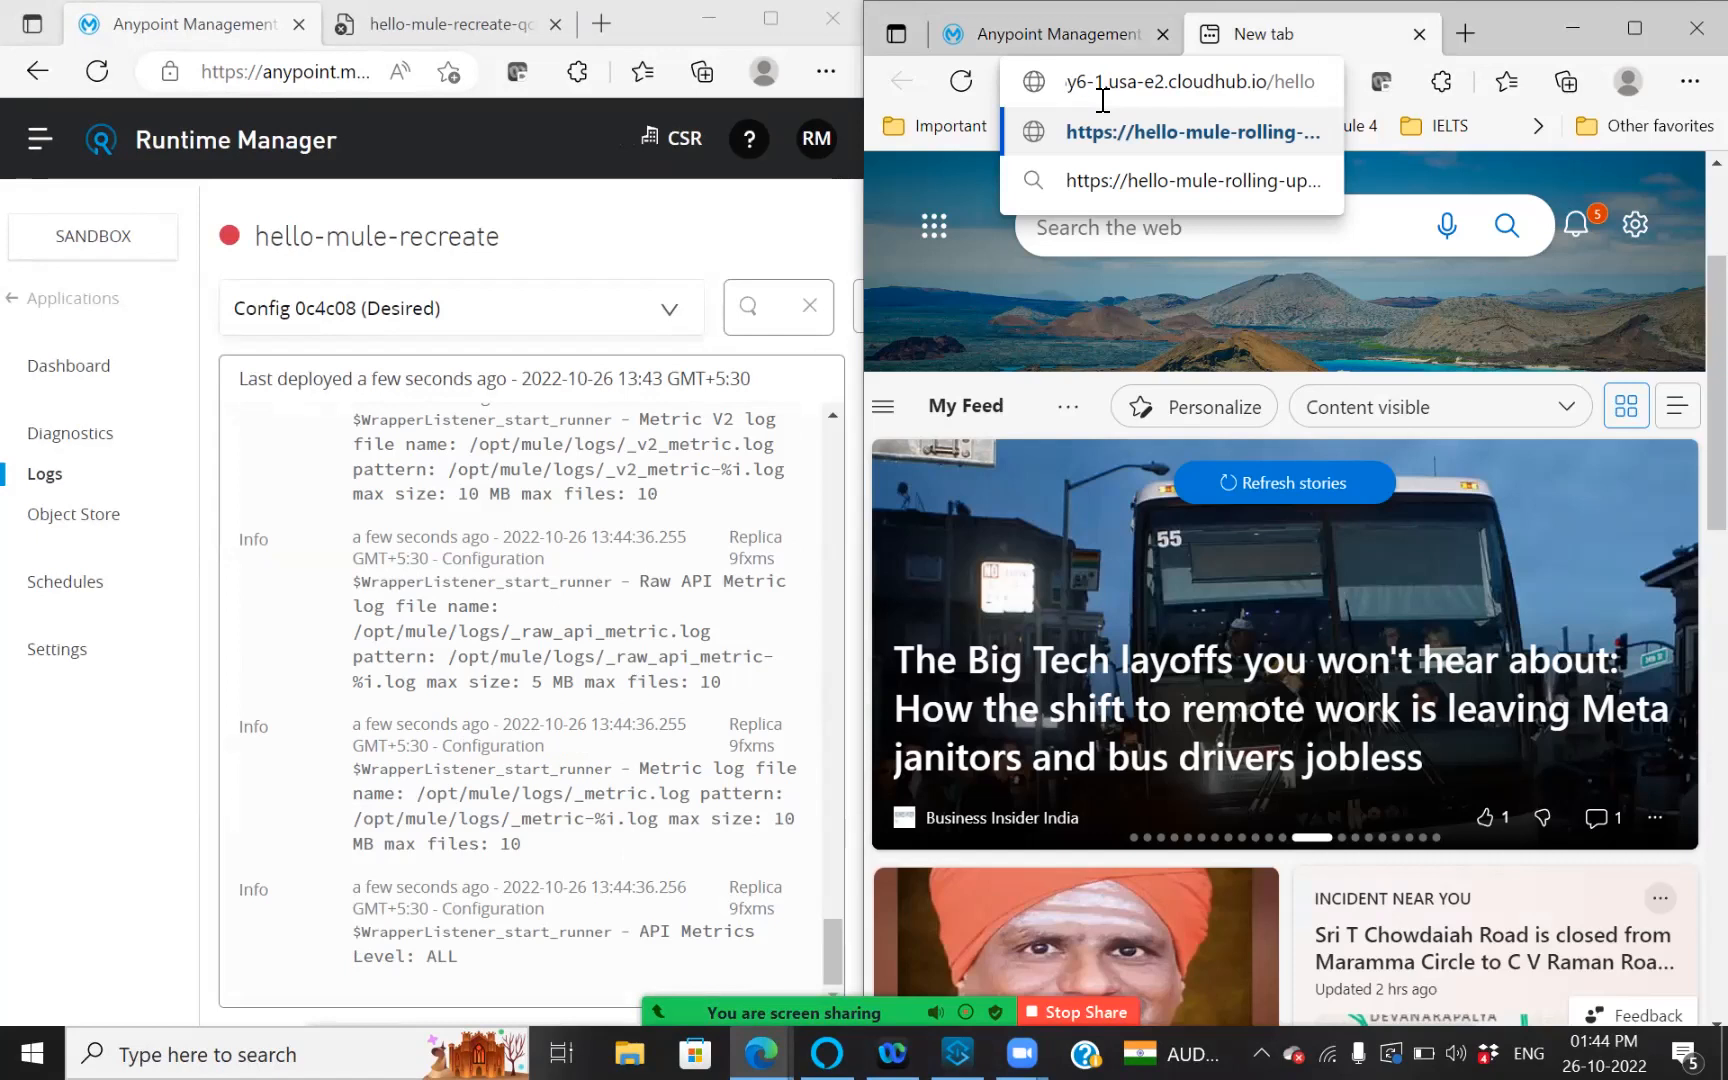
key(Return)
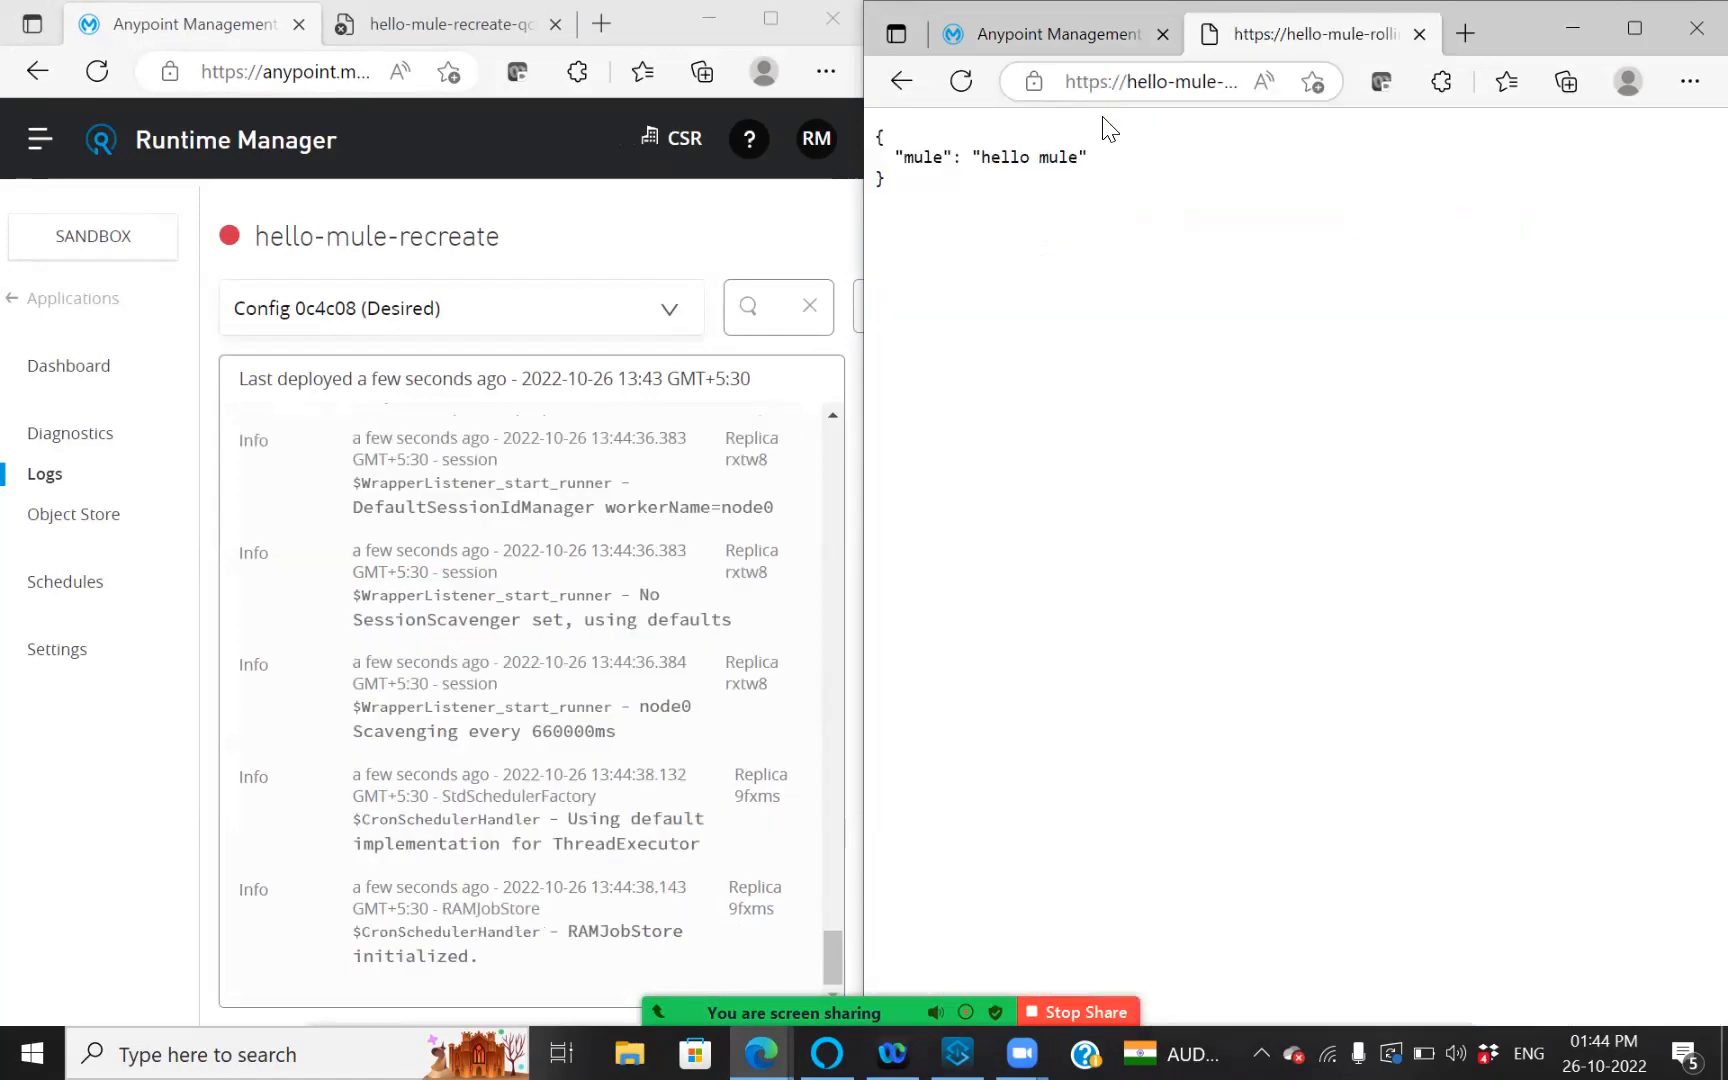
Set the replicas of hello-mule-rolling-update to 2 and apply the changes.
click(1052, 40)
scroll(1300, 600, down, 5)
scroll(1228, 850, down, 1)
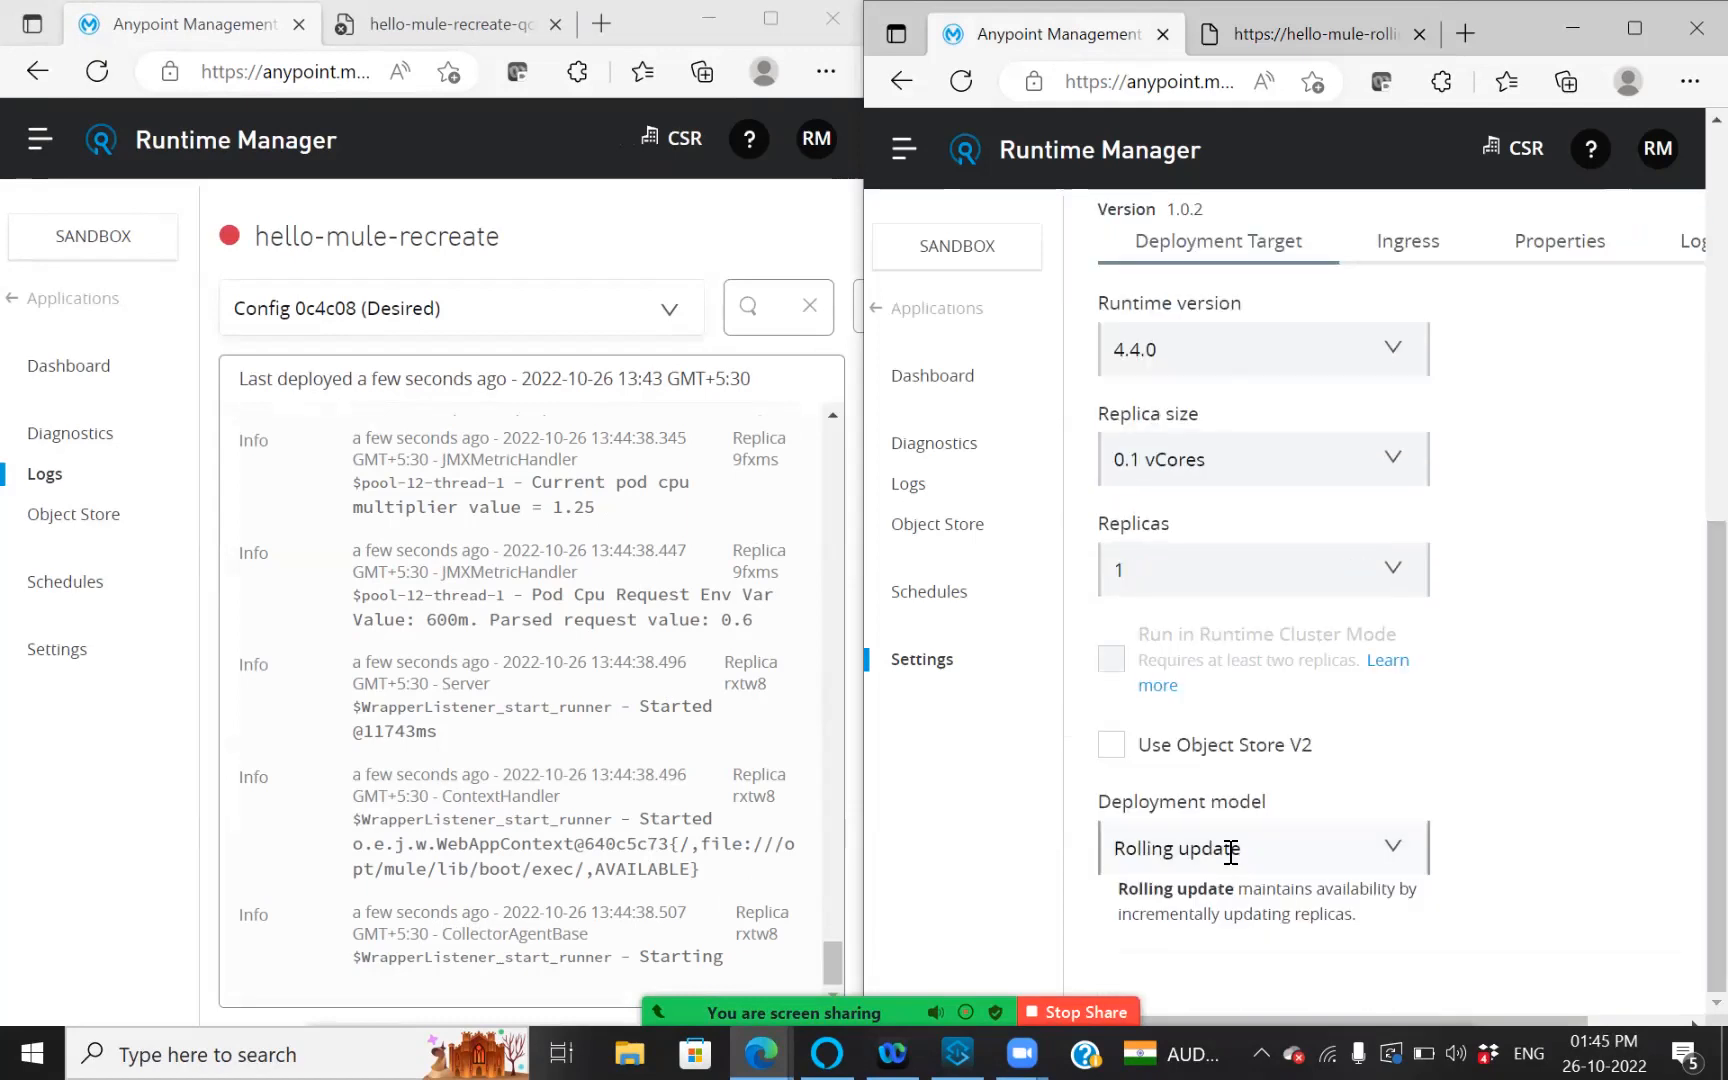
click(1406, 582)
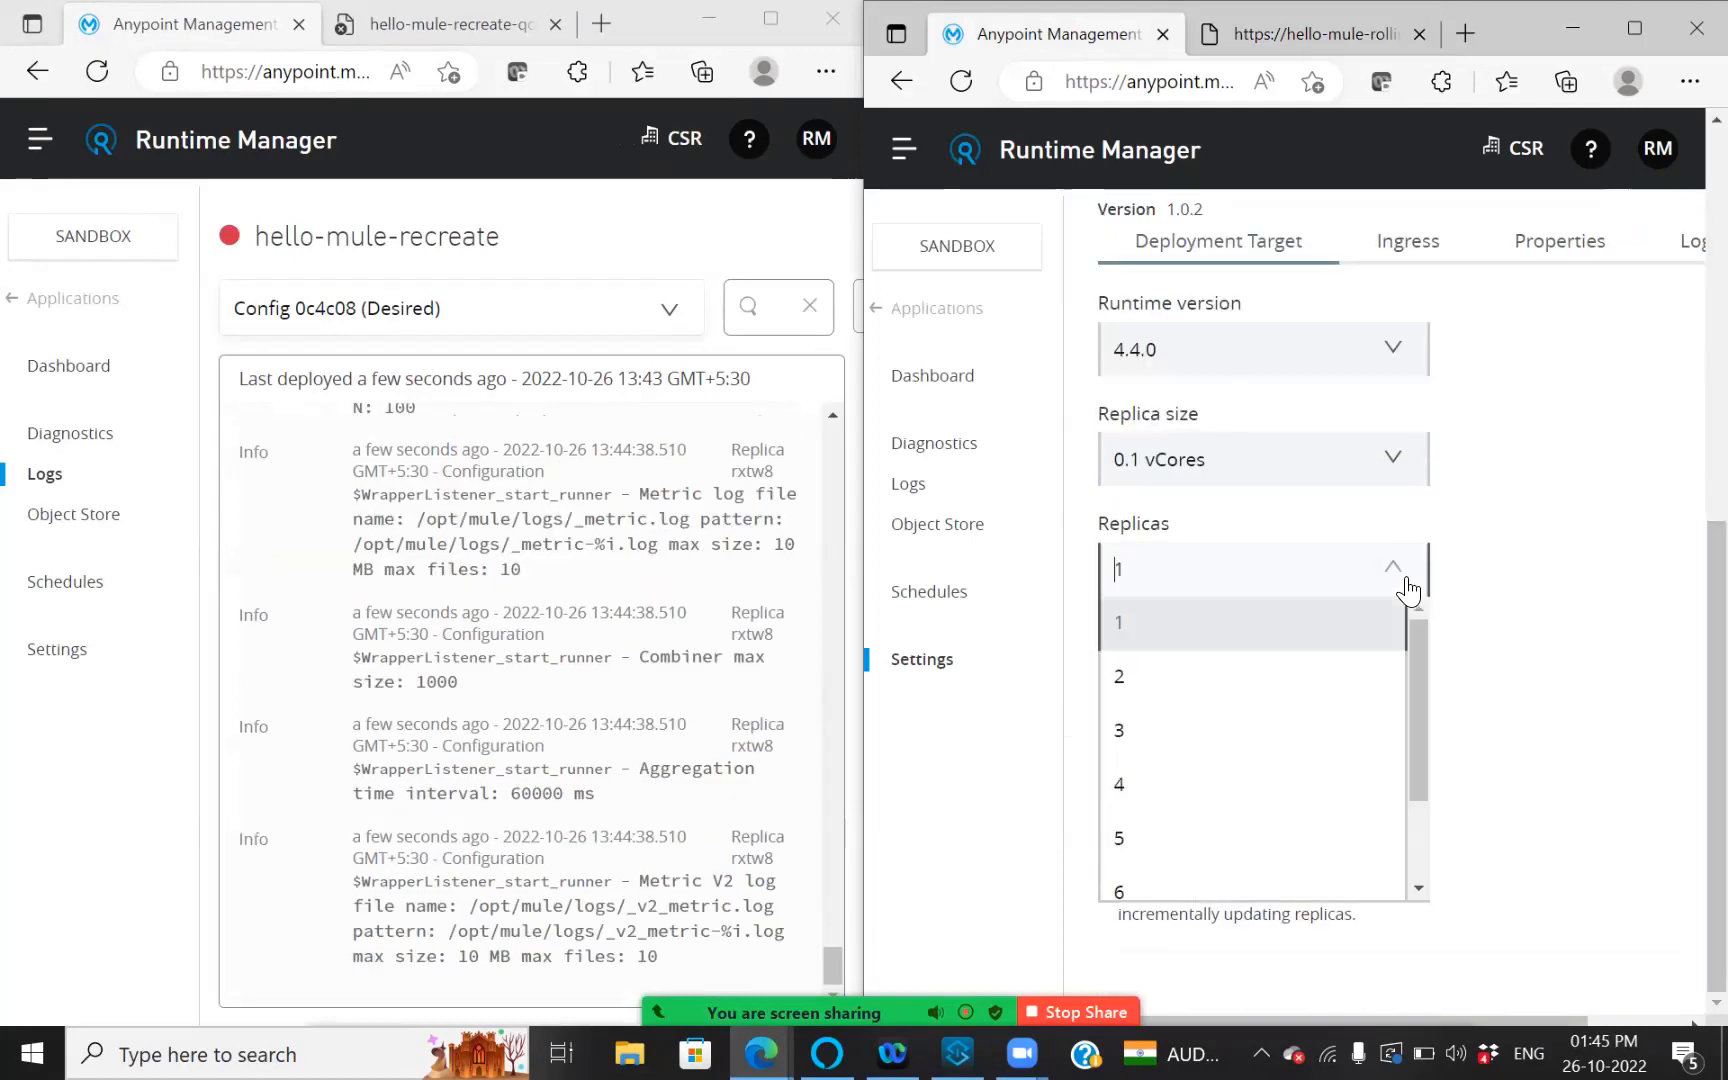
click(1294, 684)
scroll(1297, 697, up, 8)
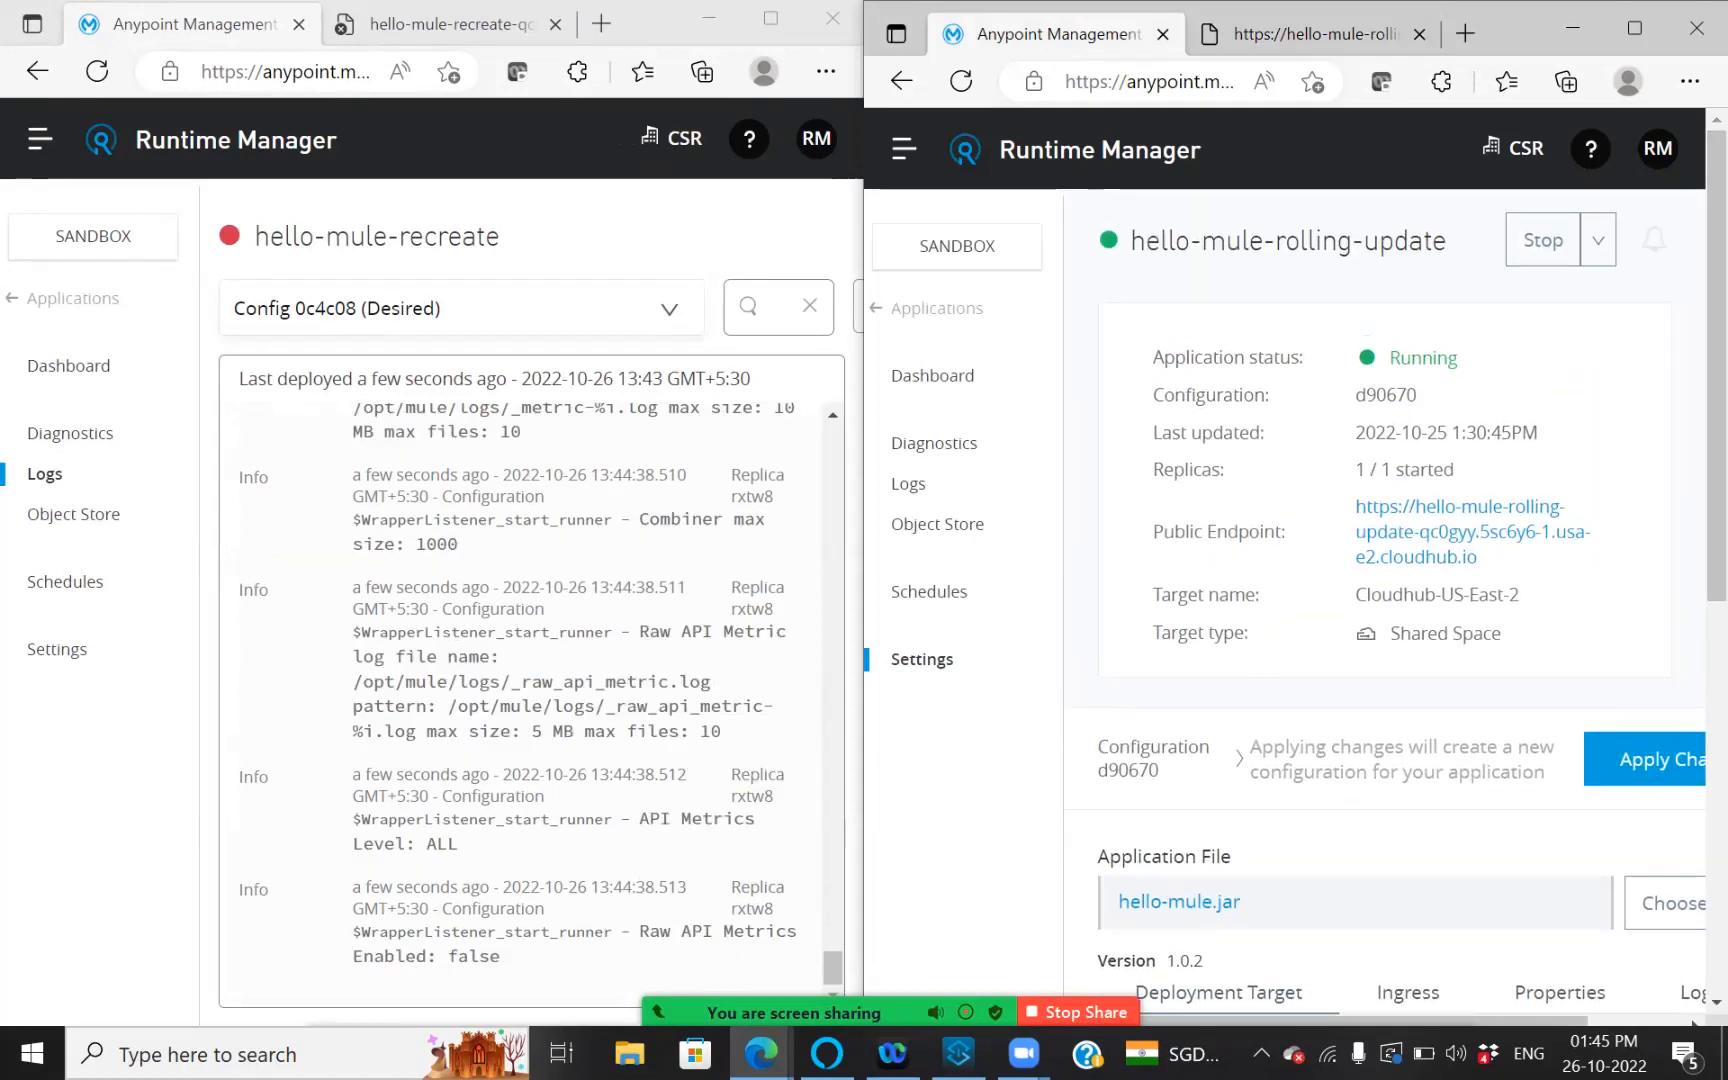
Reload the /hello endpoint of hello-mule-rolling-update during its redeployment and return to its application status.
click(1296, 33)
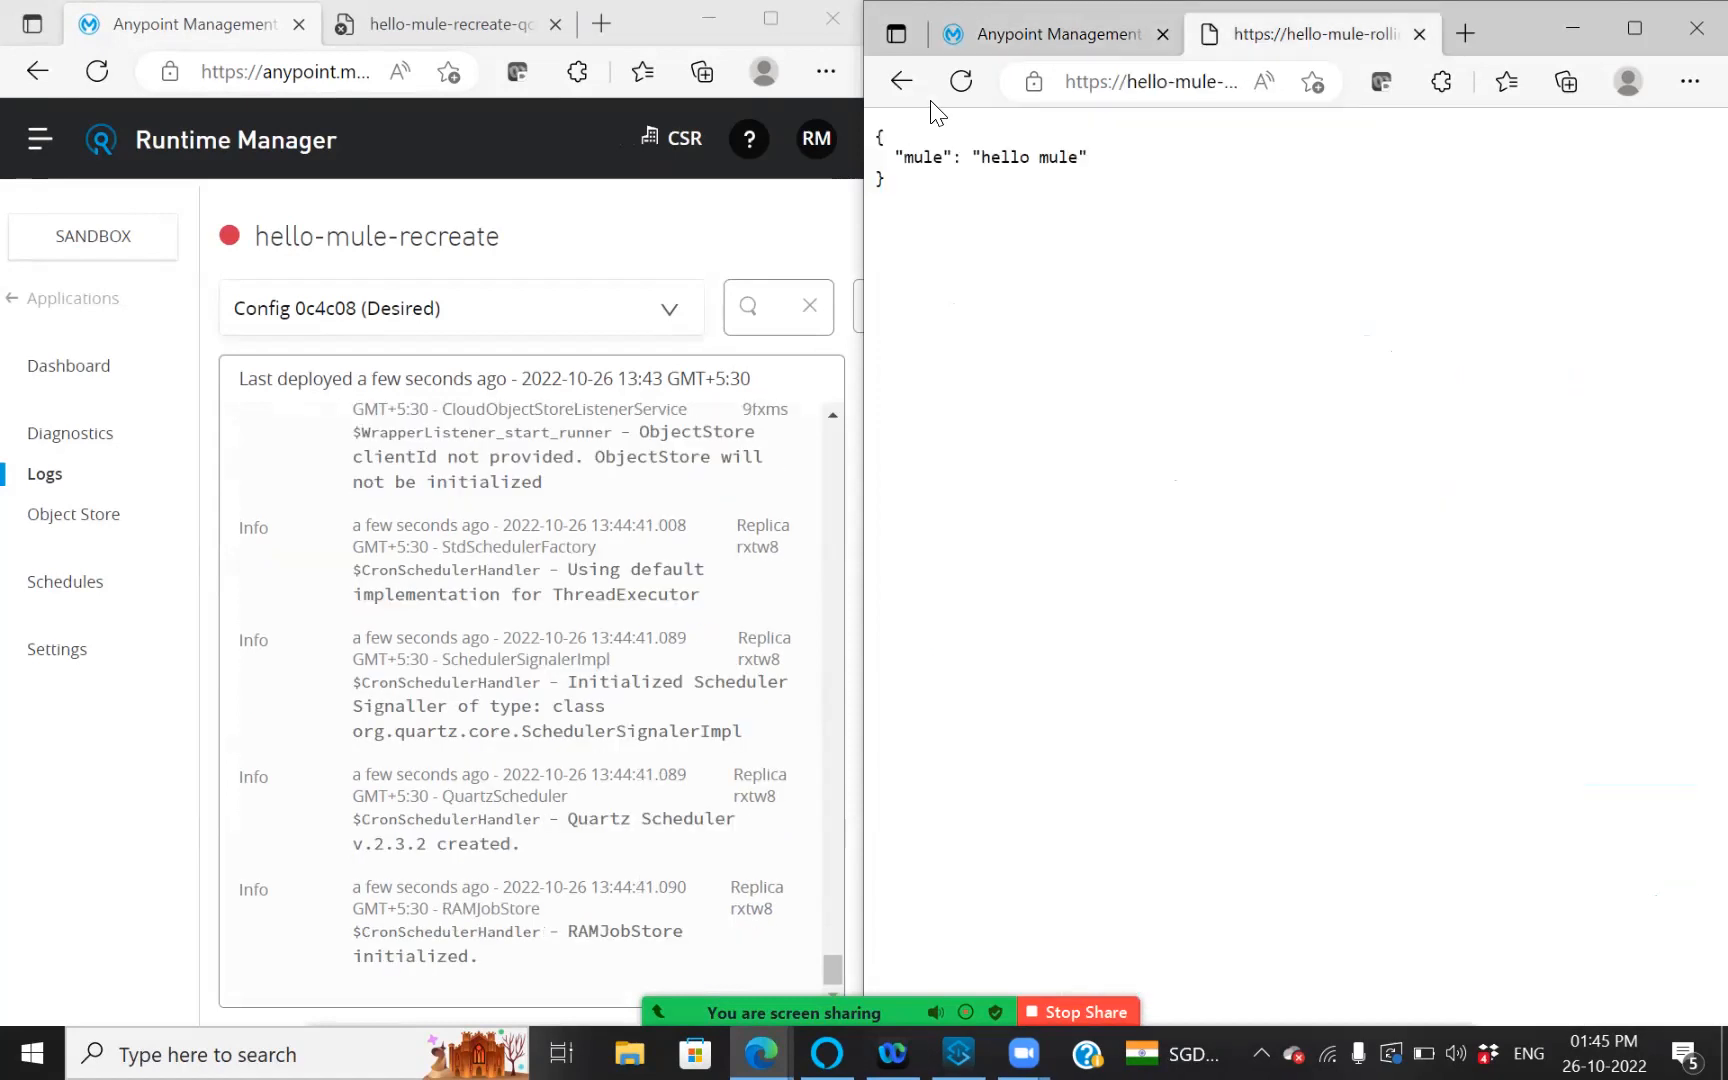
click(962, 84)
click(966, 90)
click(980, 49)
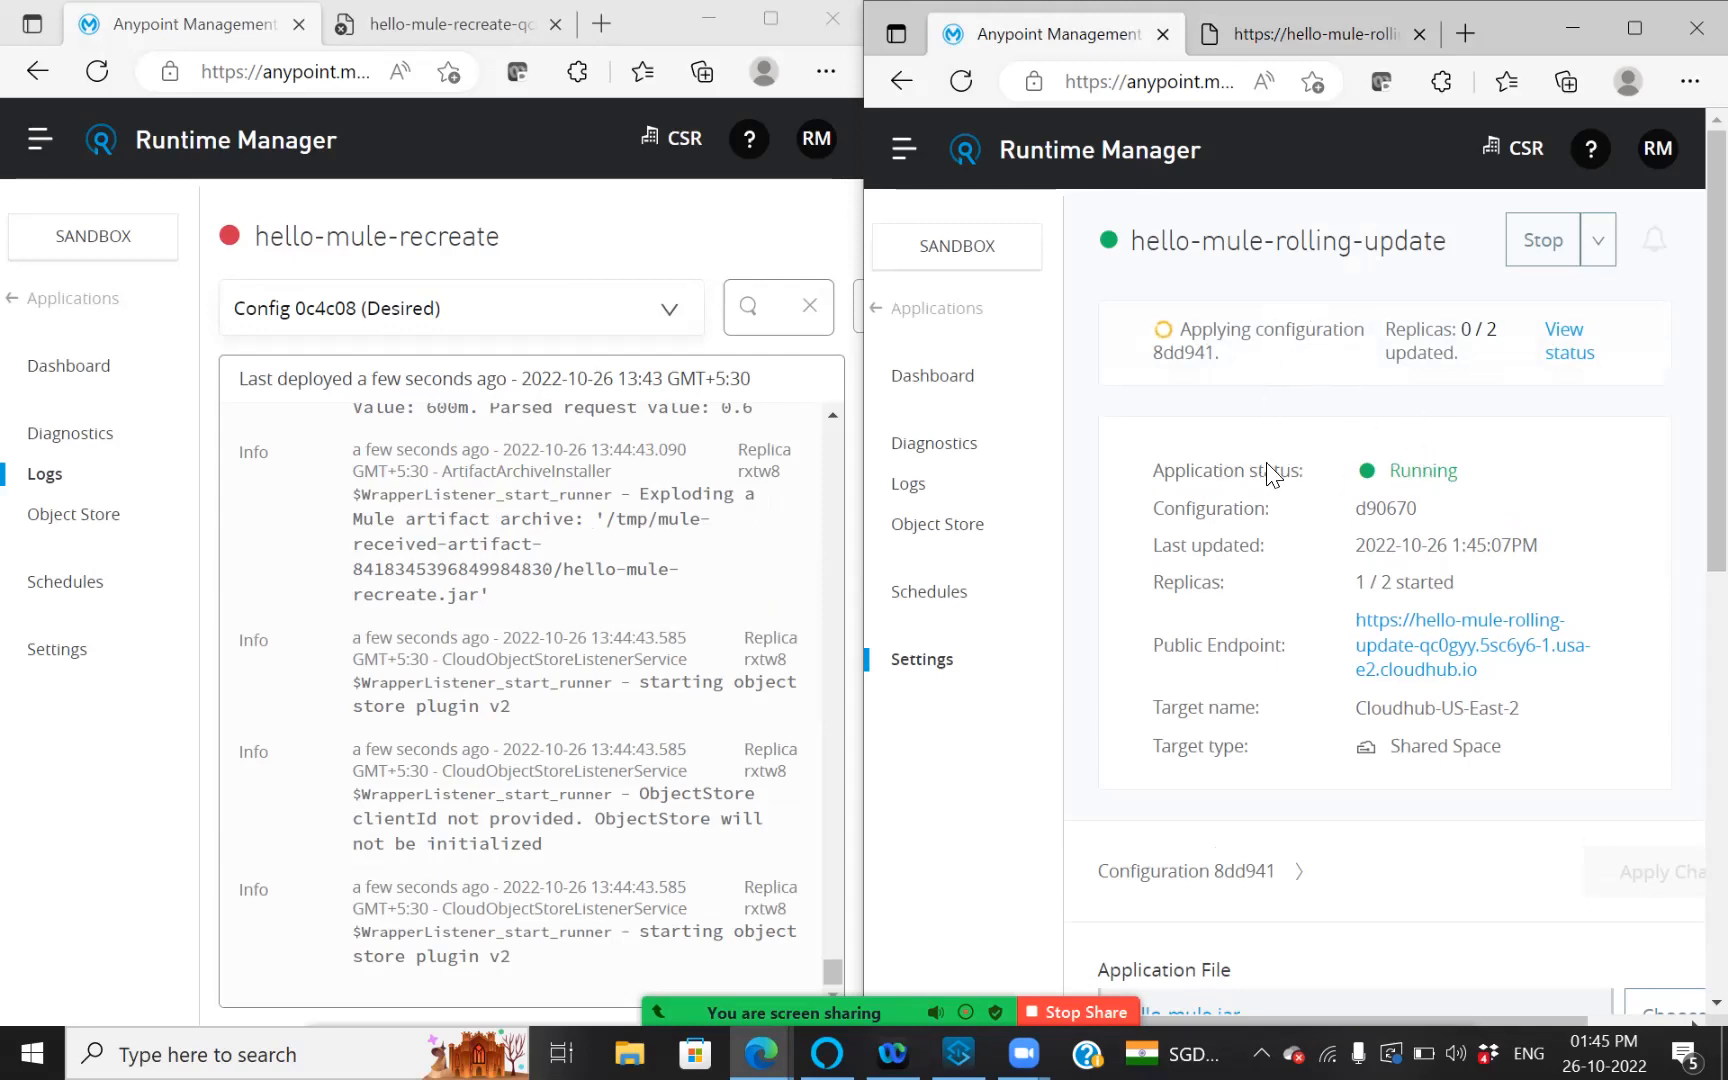
Reload the /hello endpoint of hello-mule-rolling-update repeatedly and recheck the application's replica update status.
click(1310, 34)
click(958, 97)
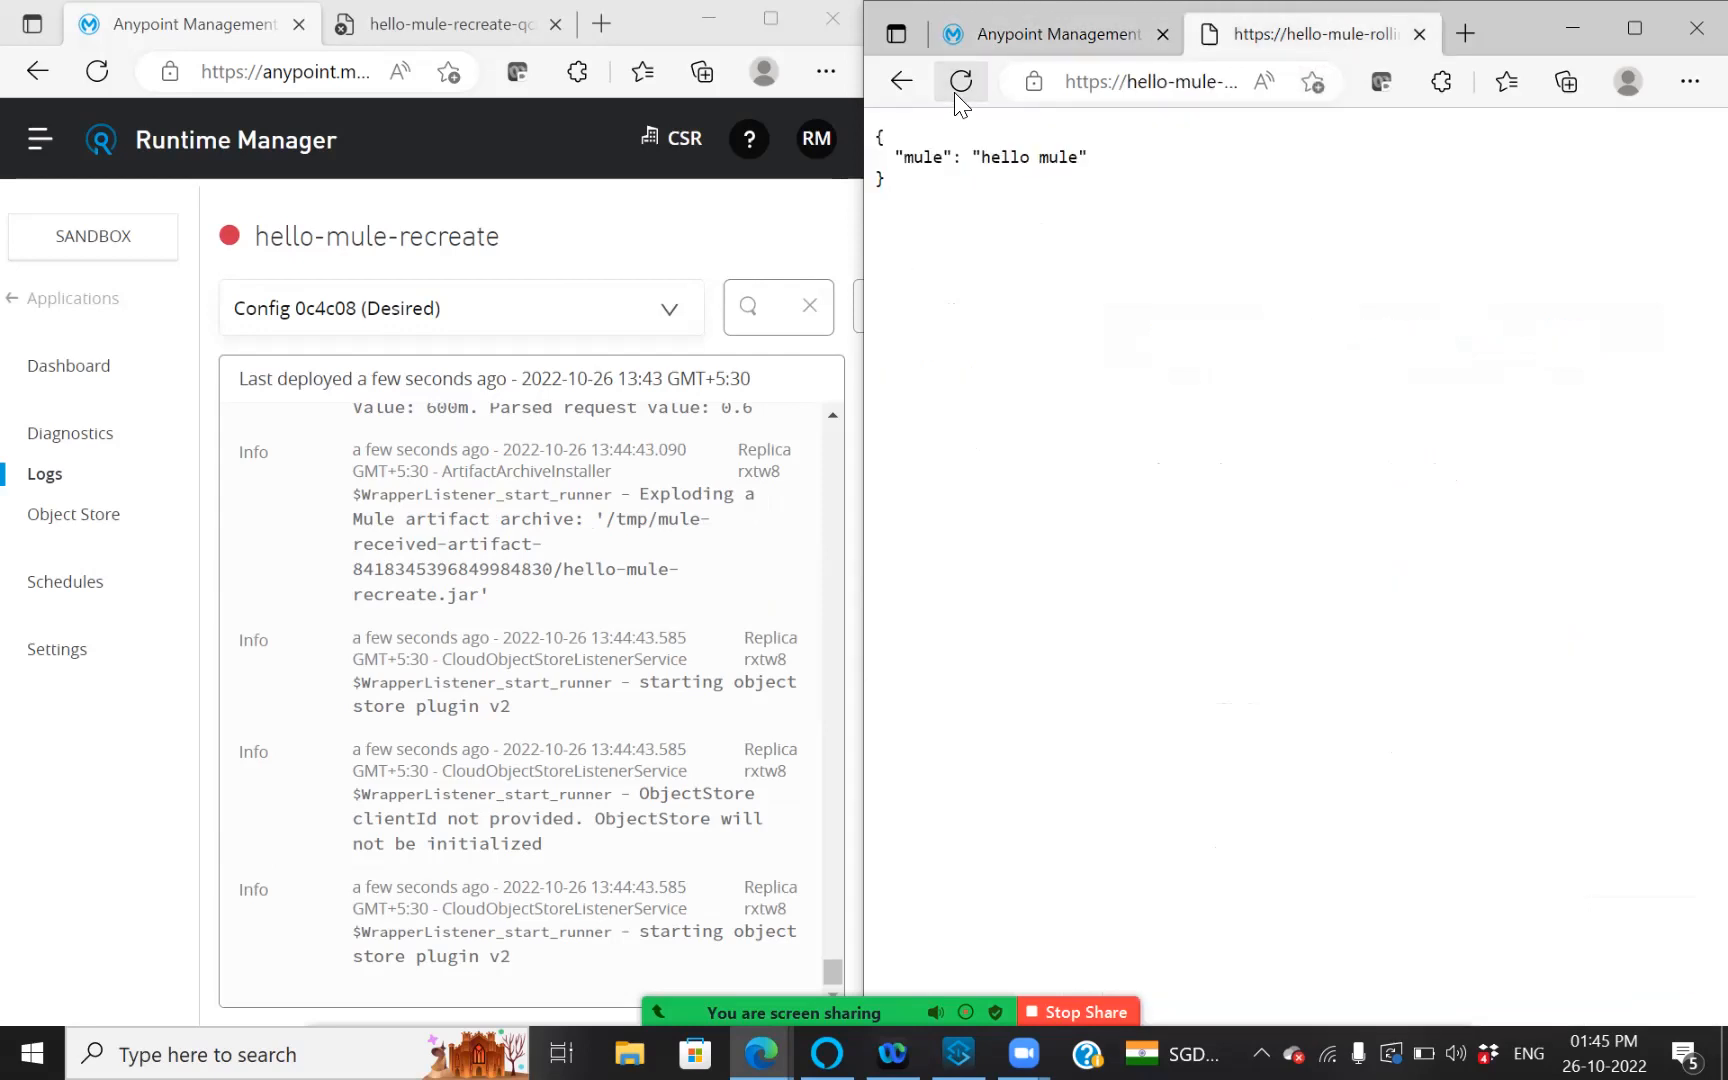
click(955, 93)
click(955, 93)
click(1052, 34)
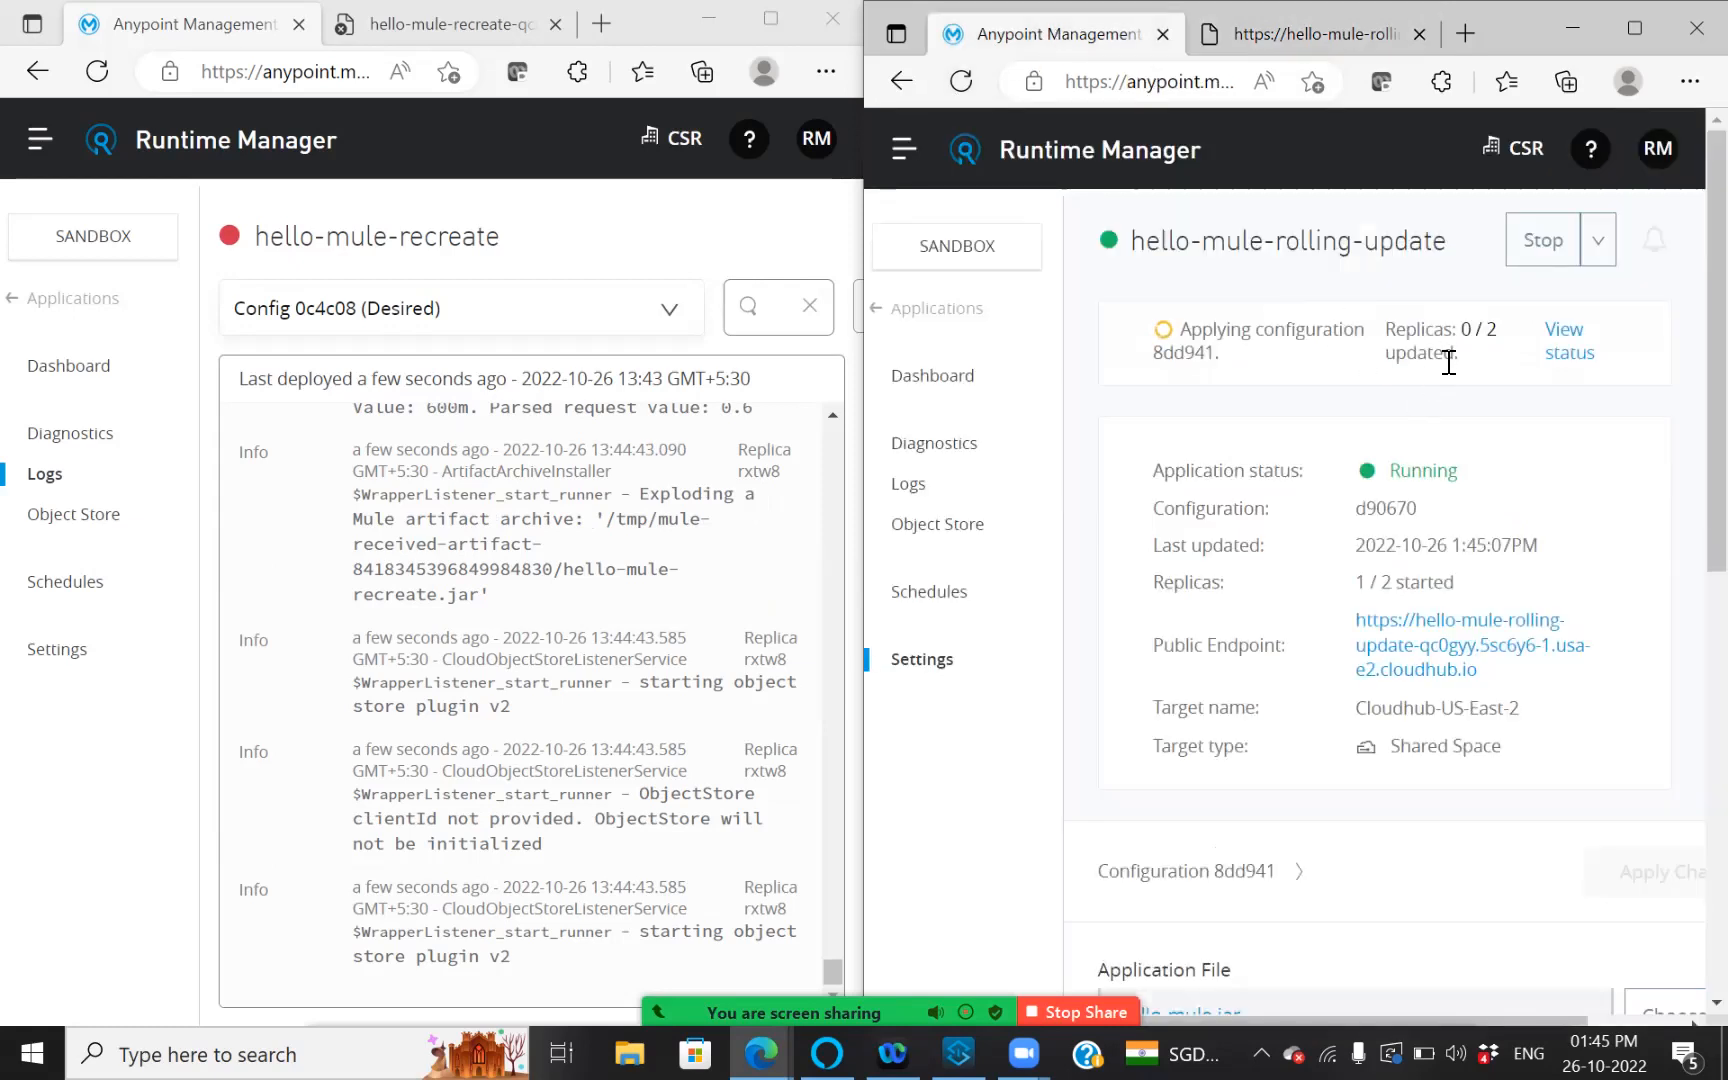
Retest the /hello endpoint of hello-mule-rolling-update, refresh its application settings page and return to the endpoint response.
click(1330, 33)
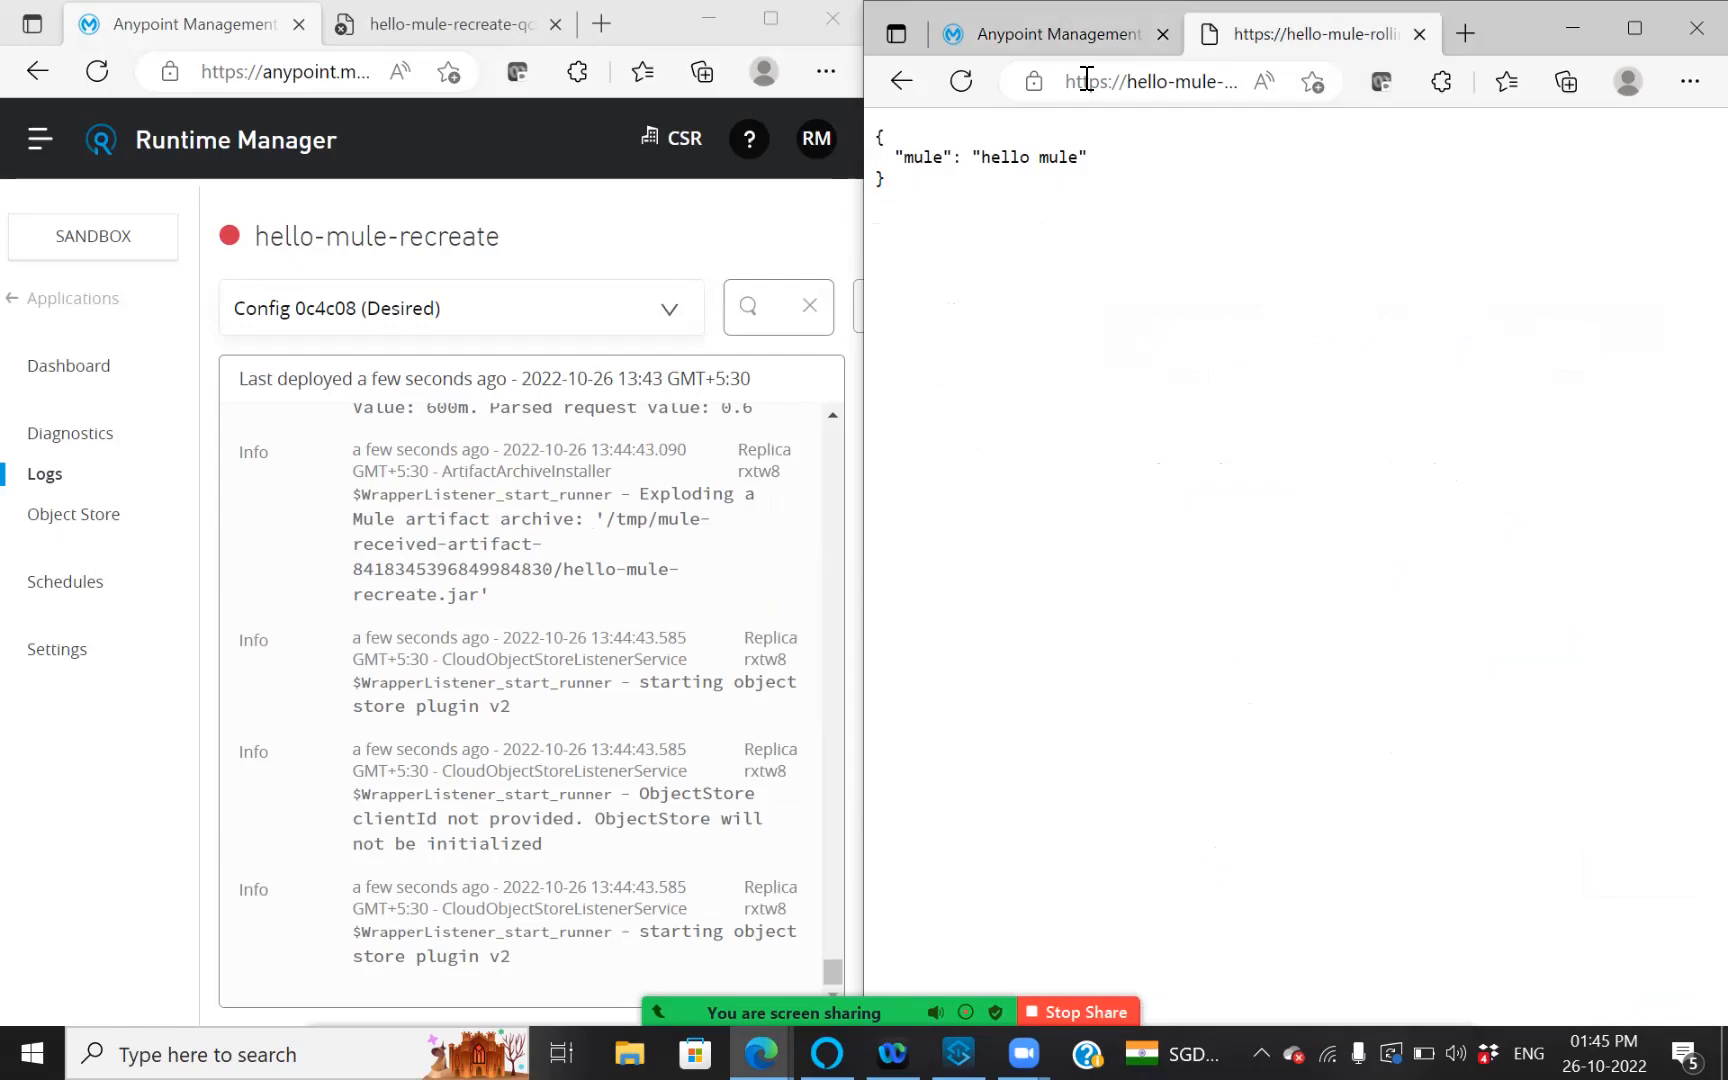
click(963, 86)
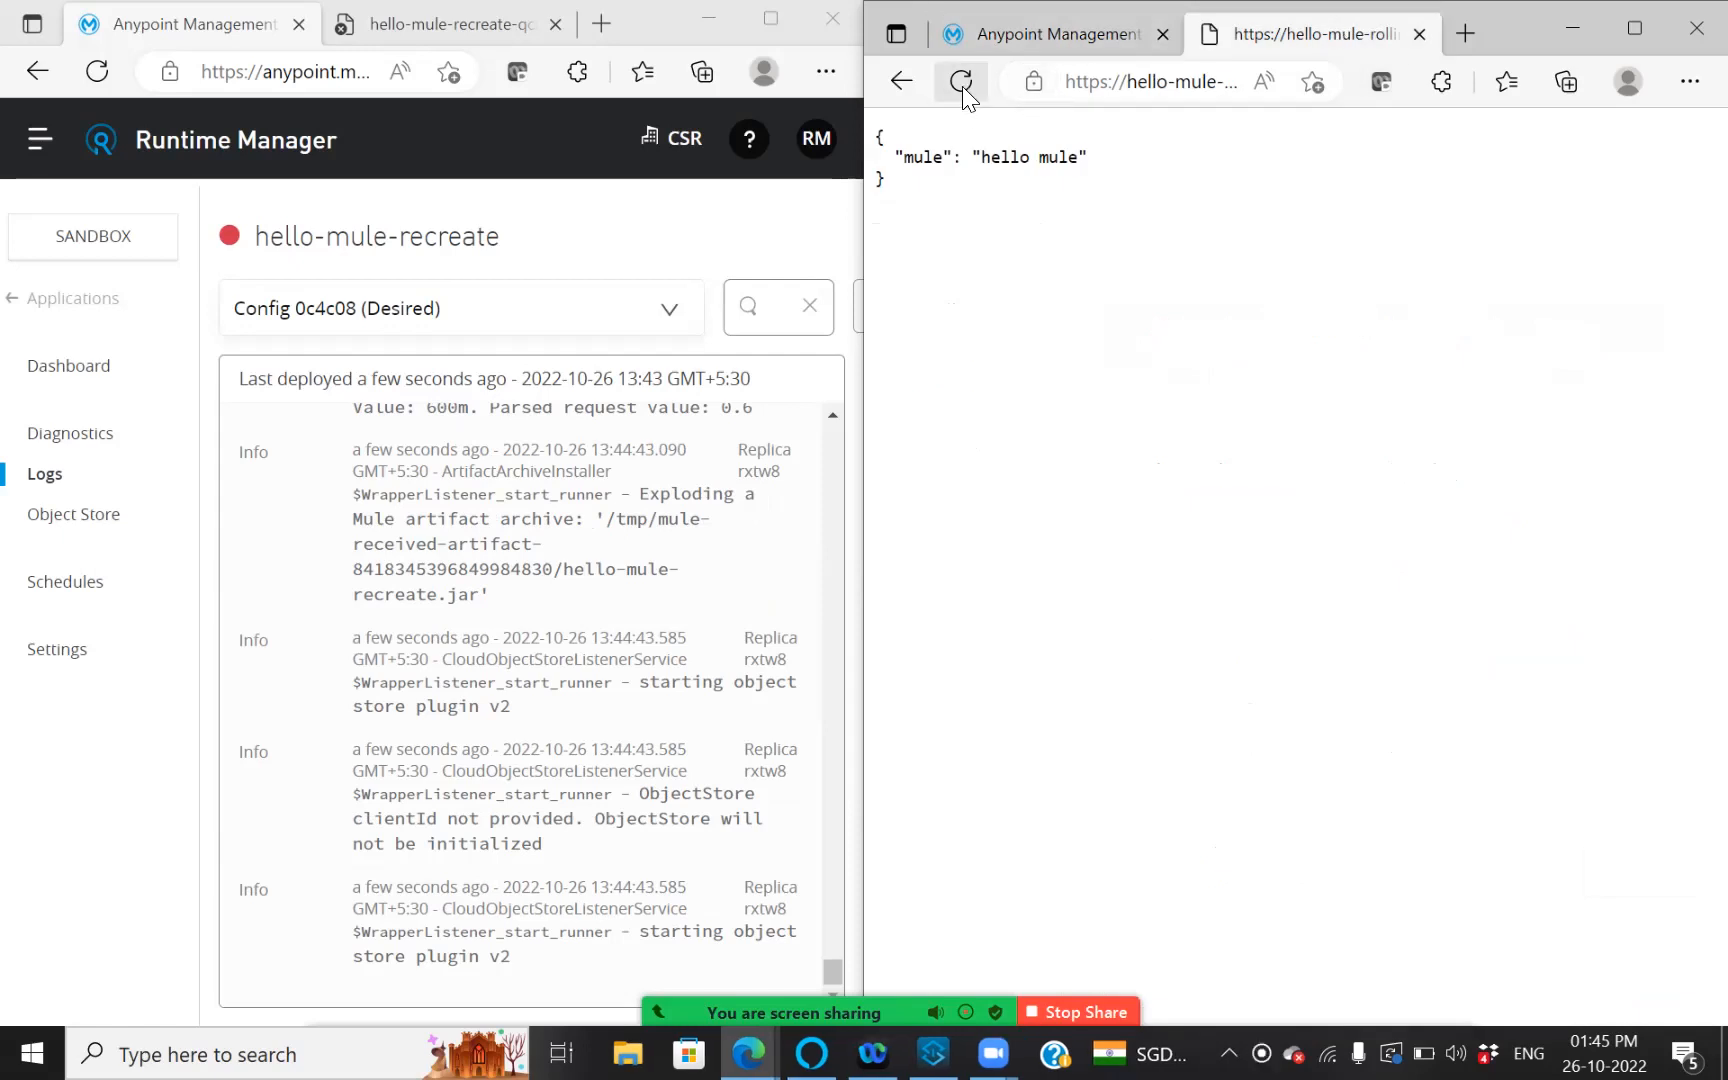
click(963, 86)
click(1031, 30)
click(976, 88)
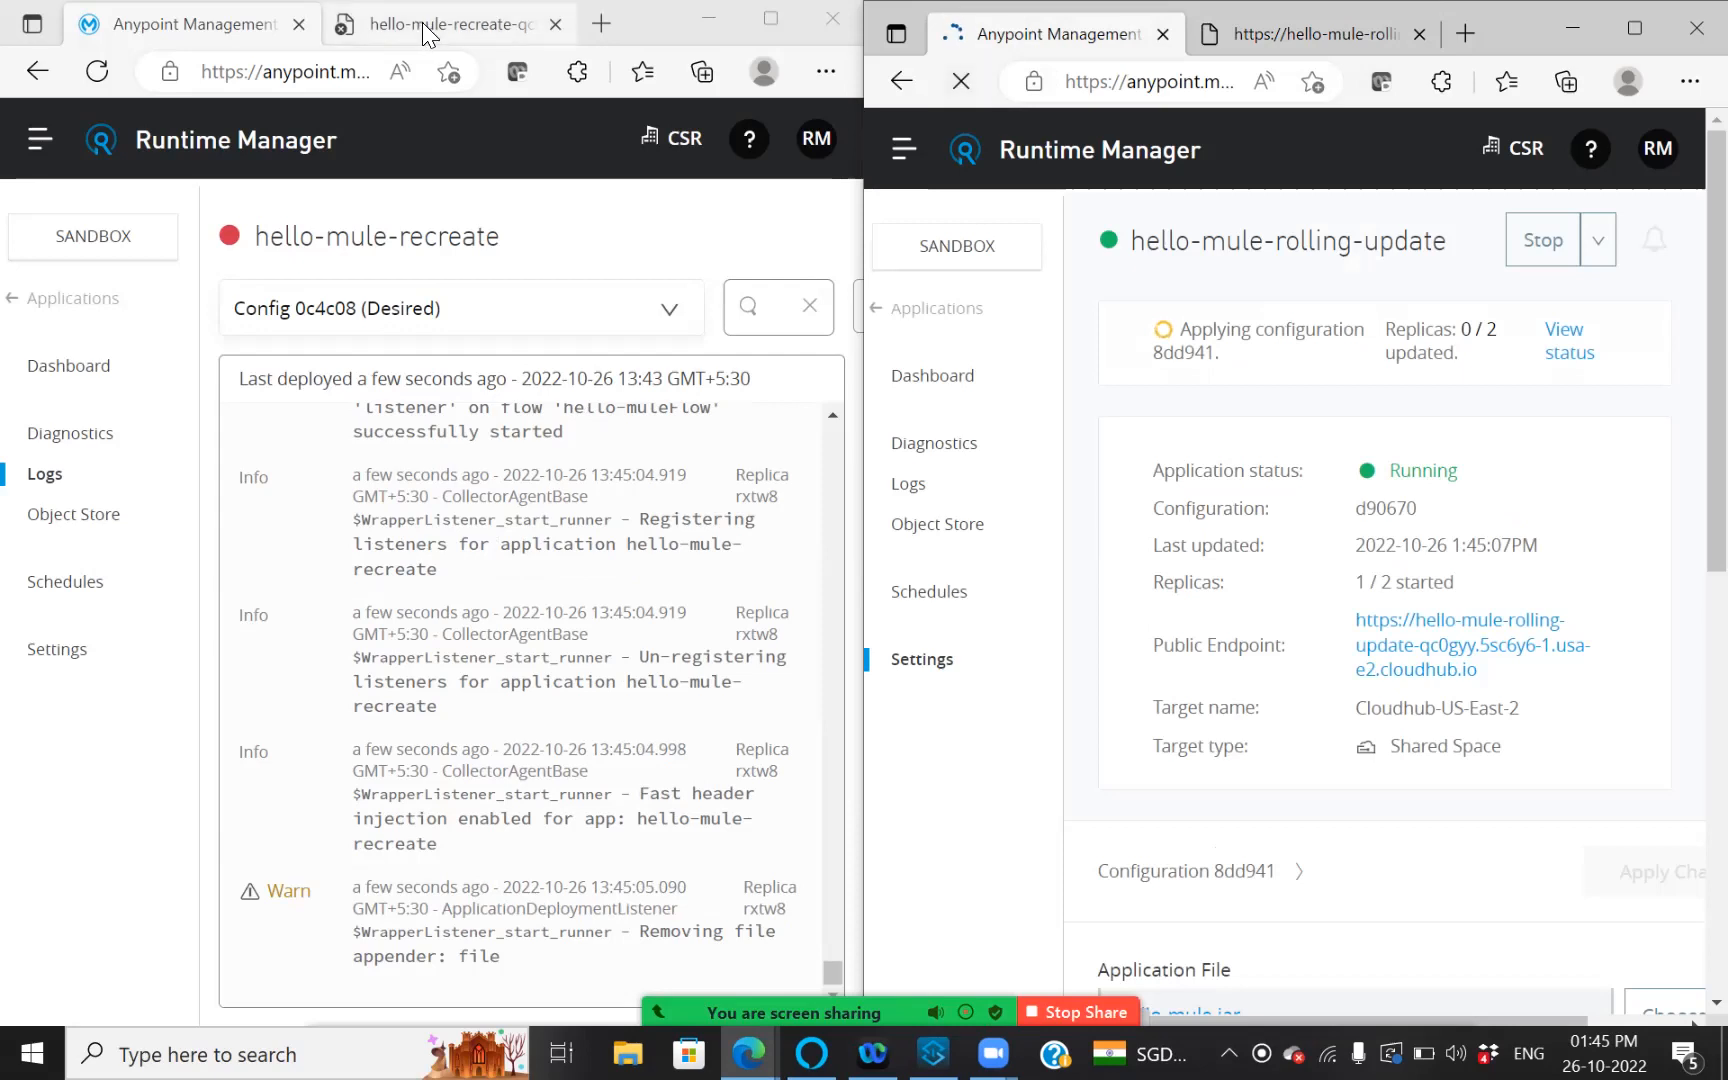
click(1336, 33)
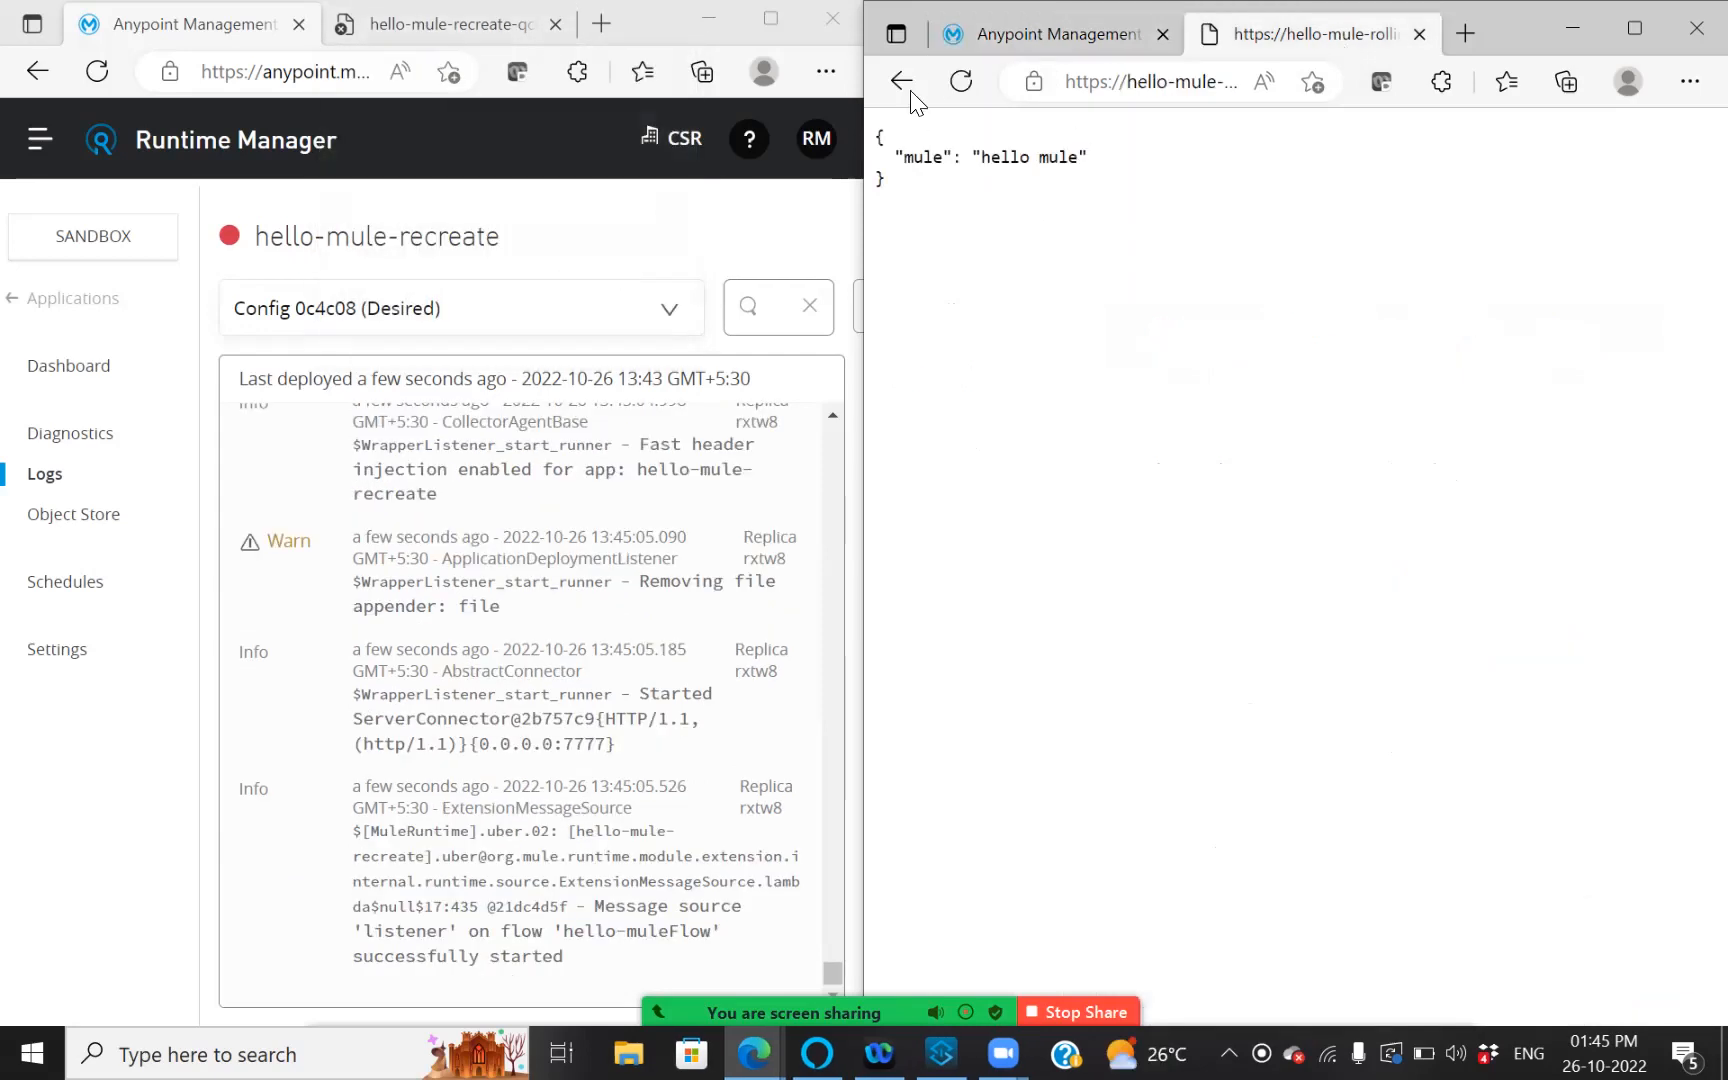
Check the application status of hello-mule-recreate in its settings and reload its /hello endpoint.
click(452, 30)
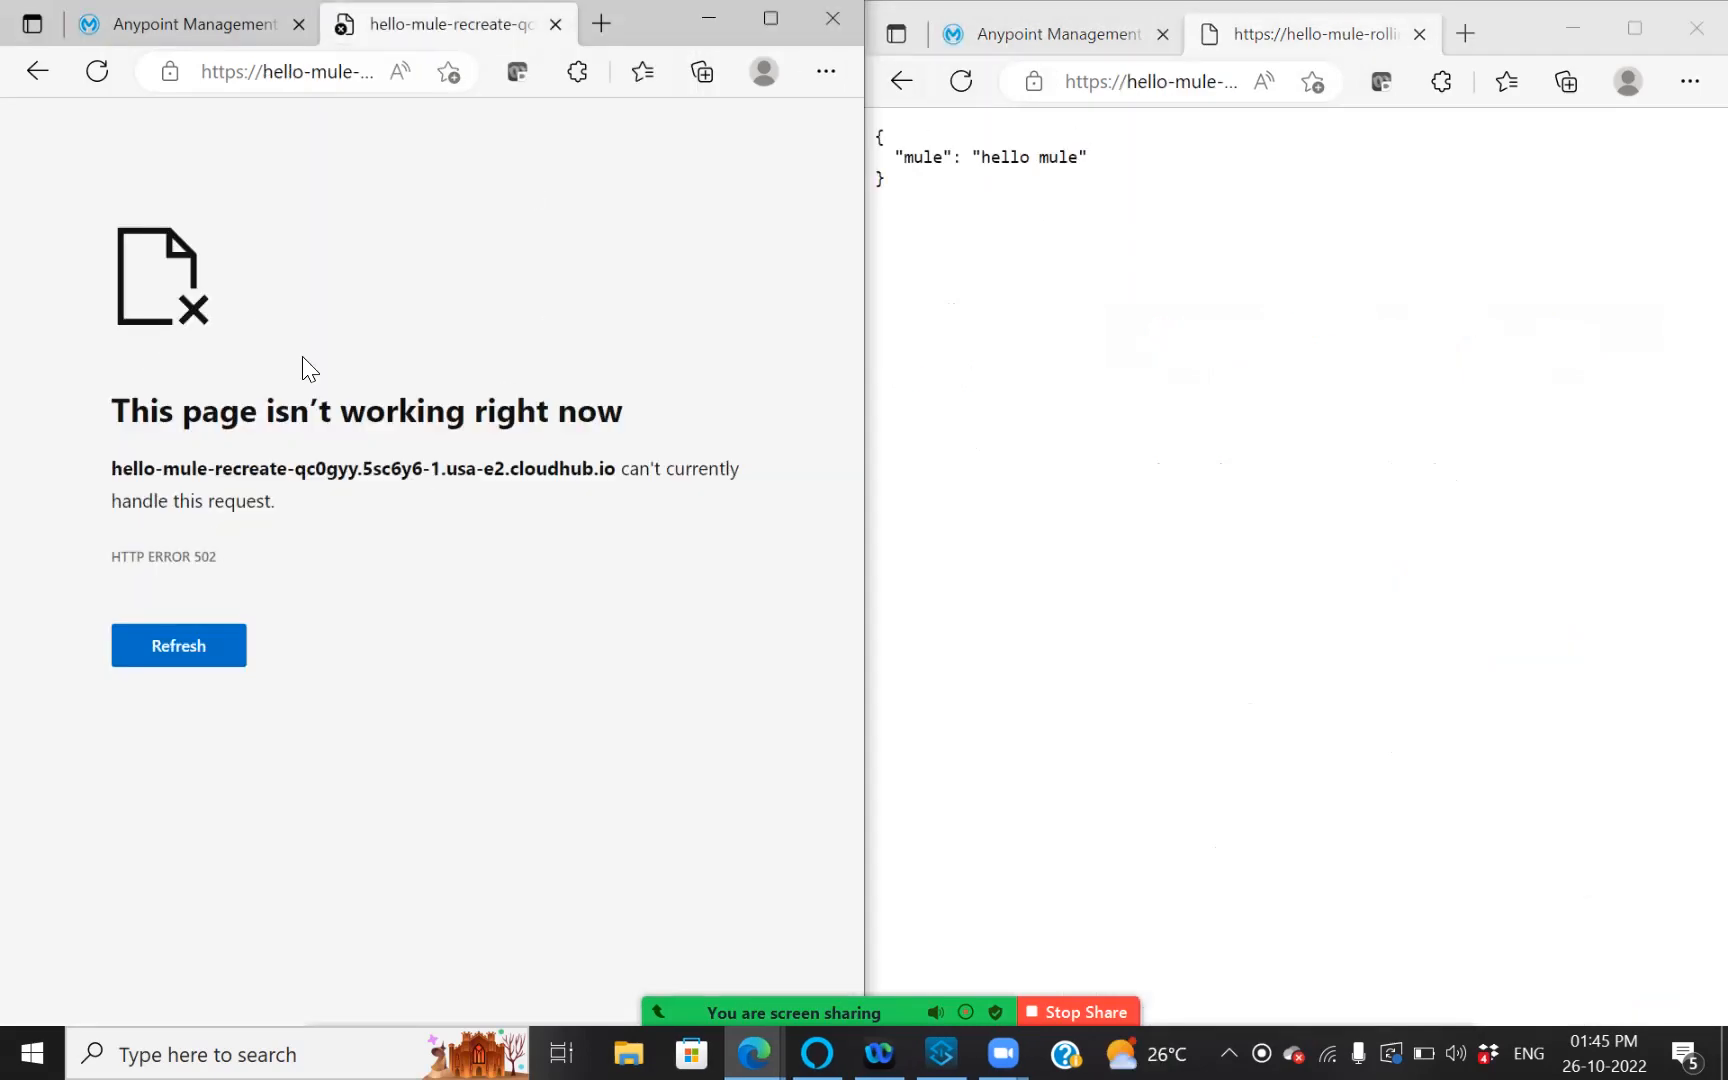
click(174, 24)
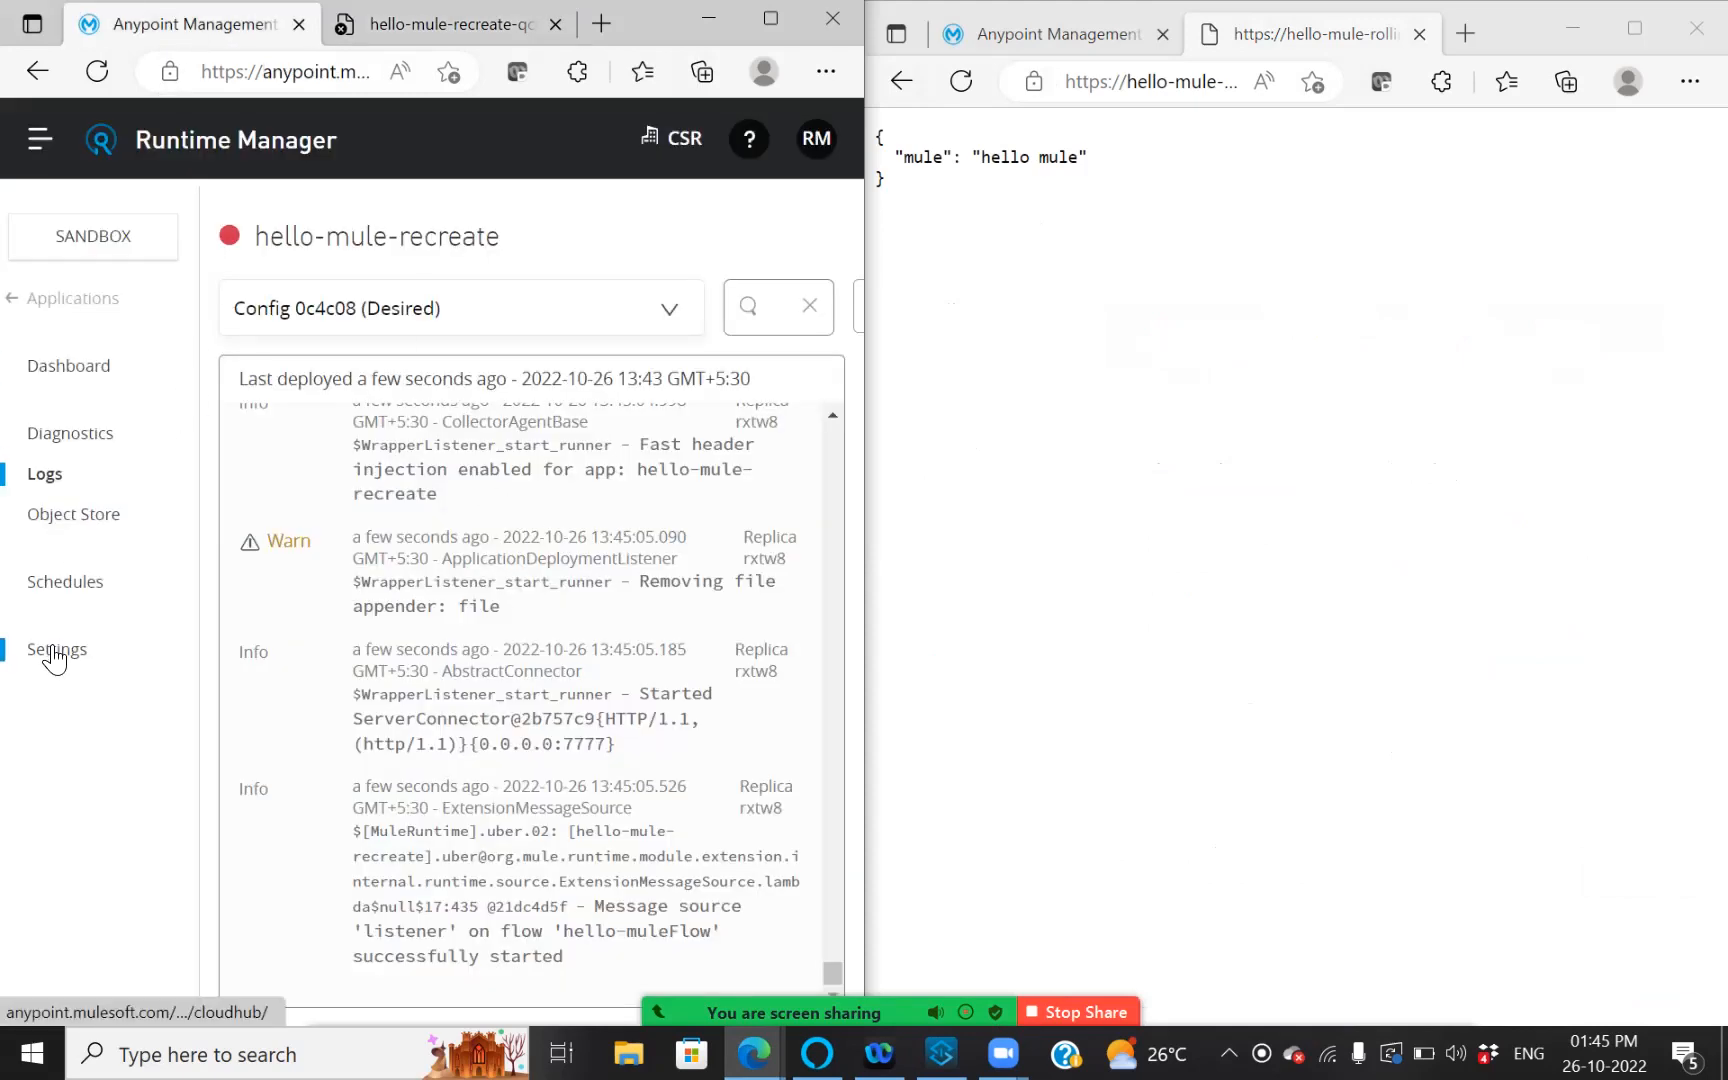
click(55, 655)
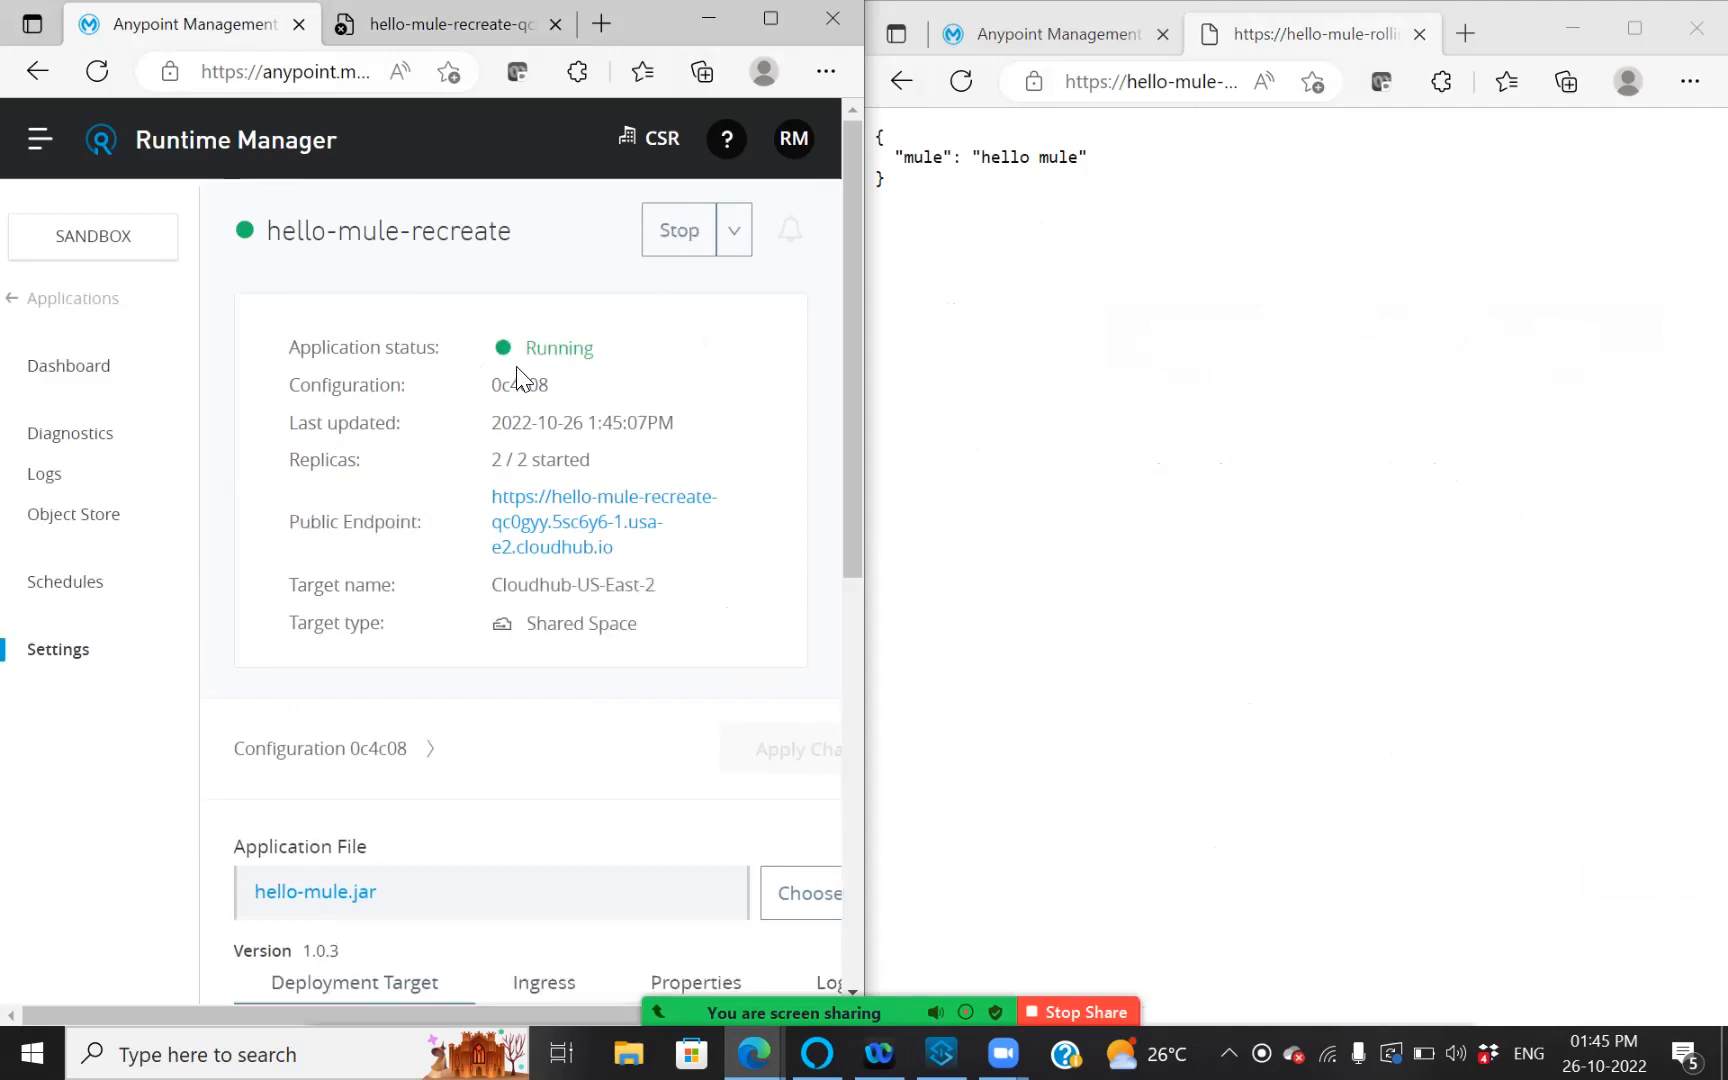
drag(333, 348, 648, 343)
click(445, 28)
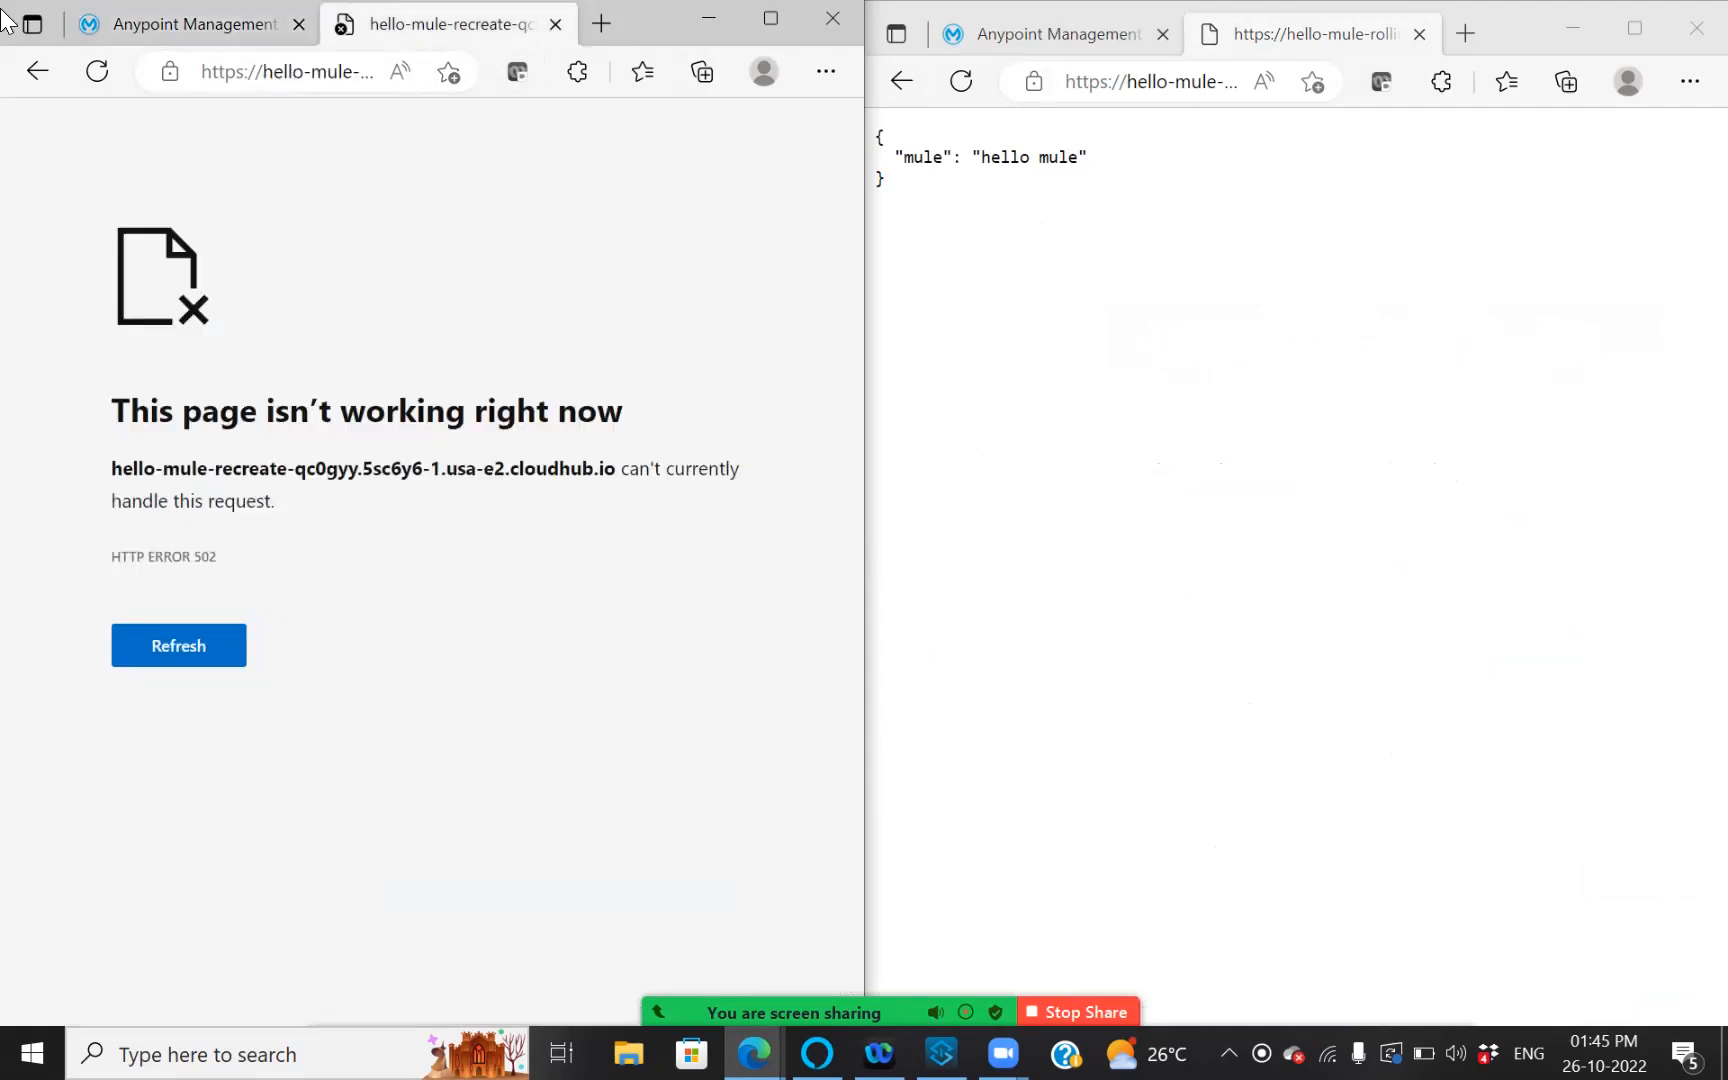
click(96, 74)
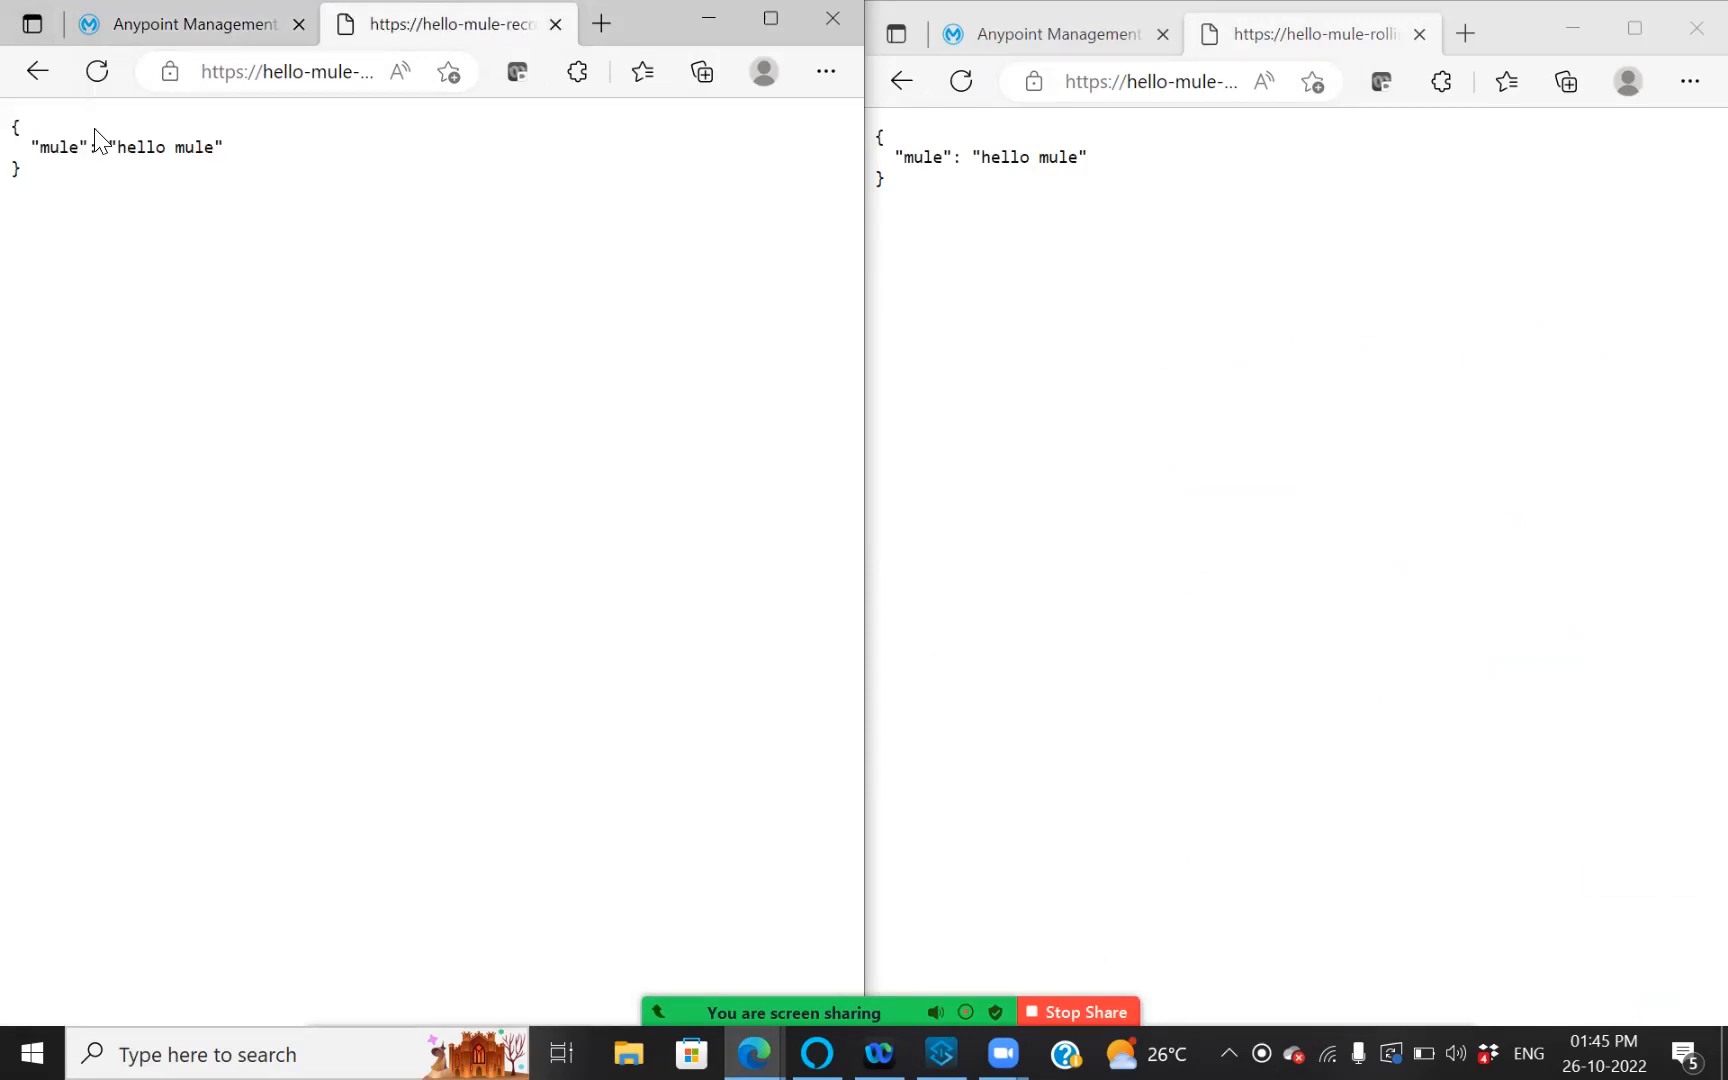
Review the deployment target settings of hello-mule-rolling-update and reload its /hello endpoint once more.
click(1044, 33)
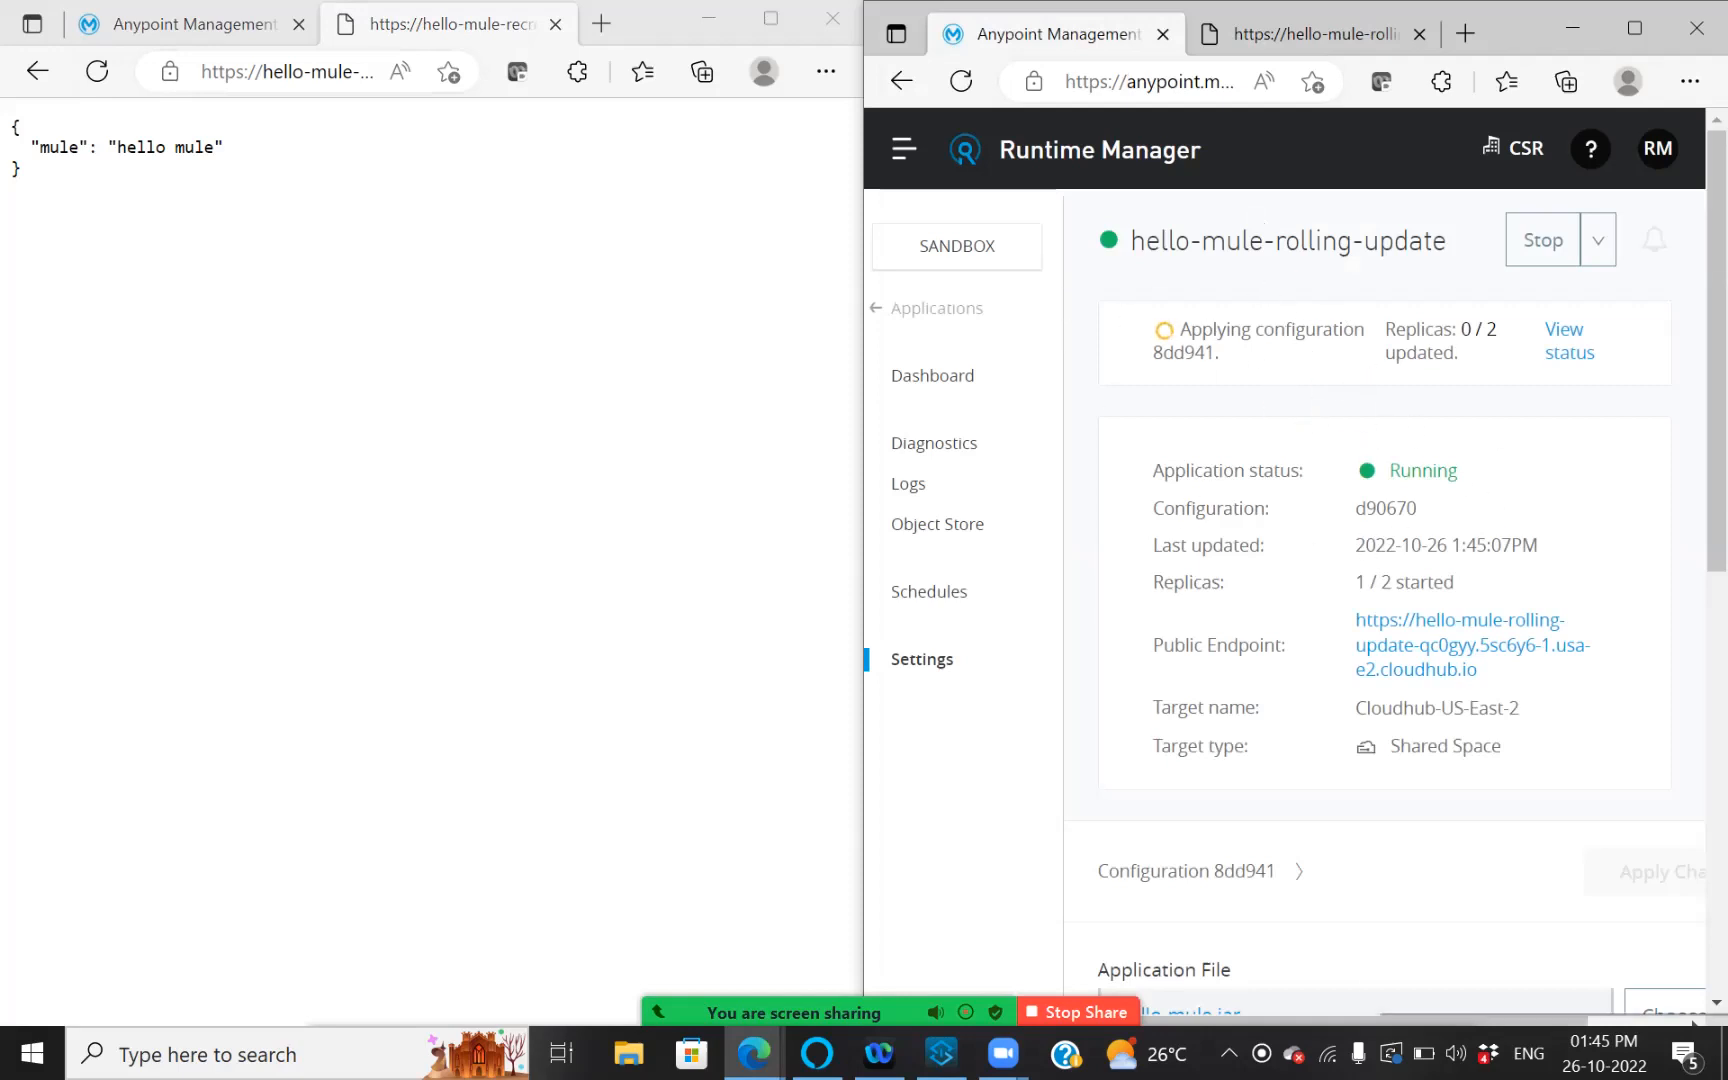
scroll(1319, 413, down, 2)
scroll(1357, 374, down, 8)
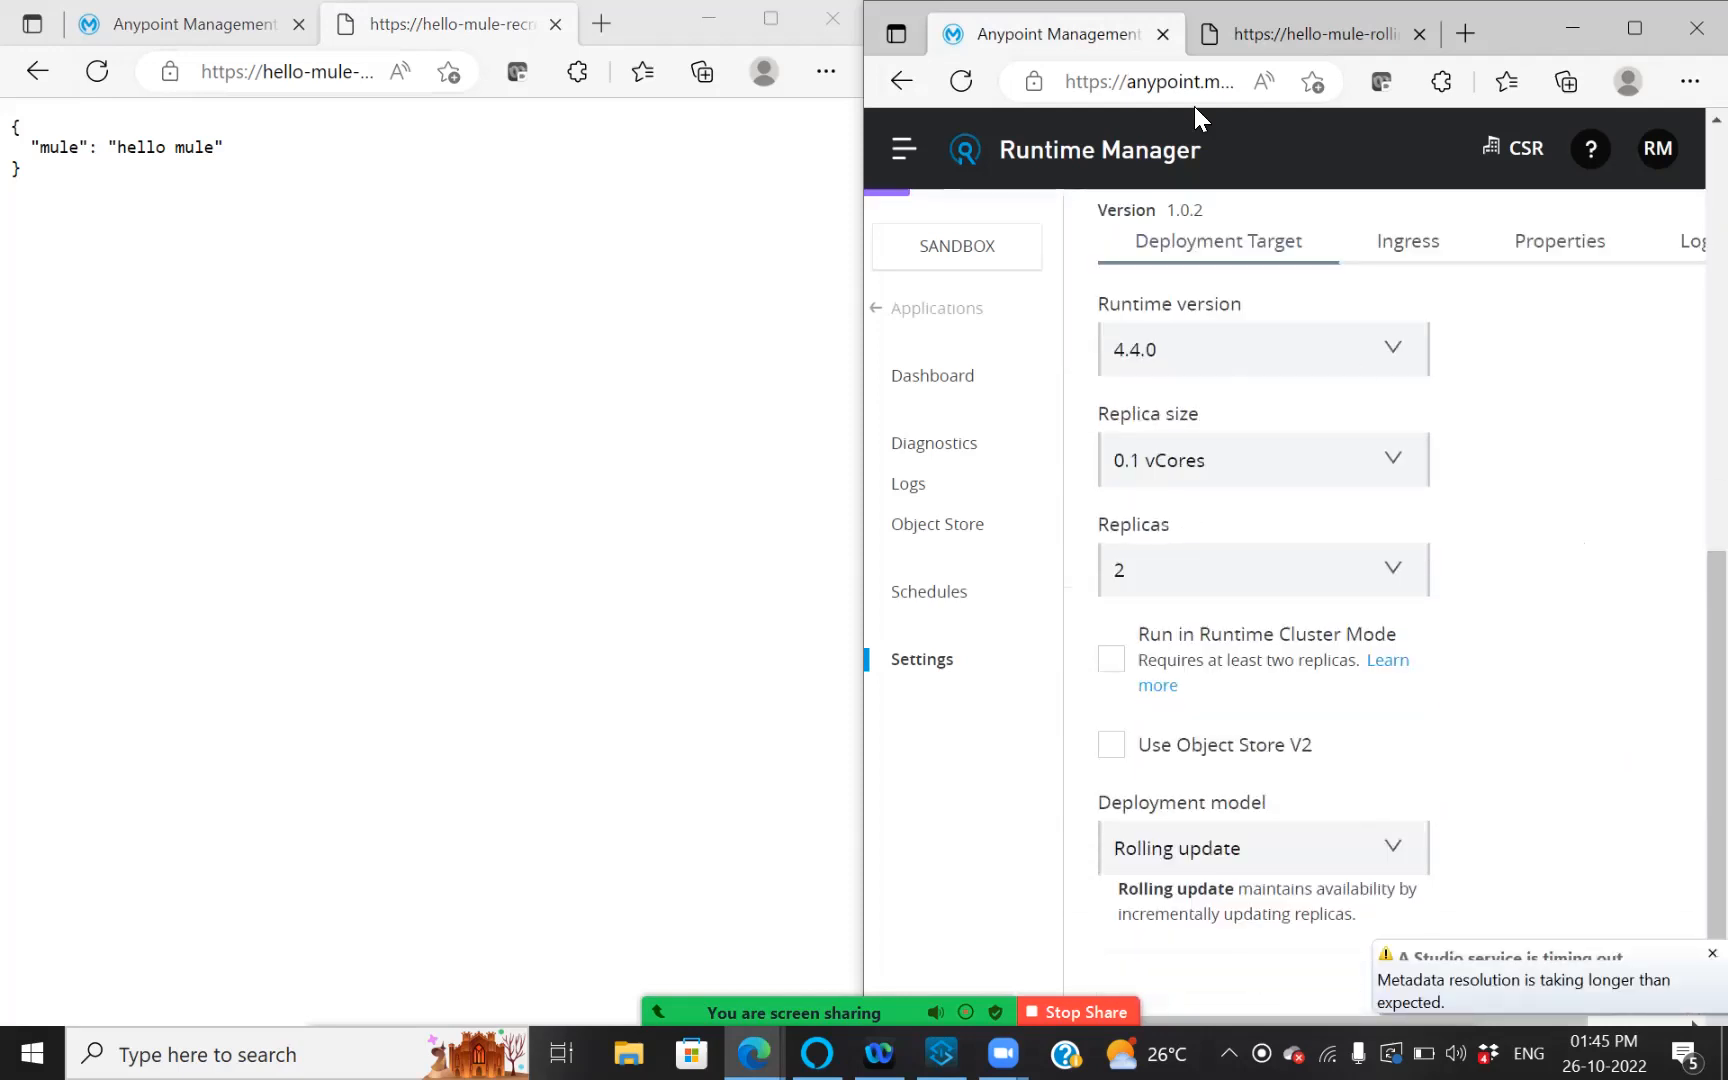
click(1318, 35)
click(965, 83)
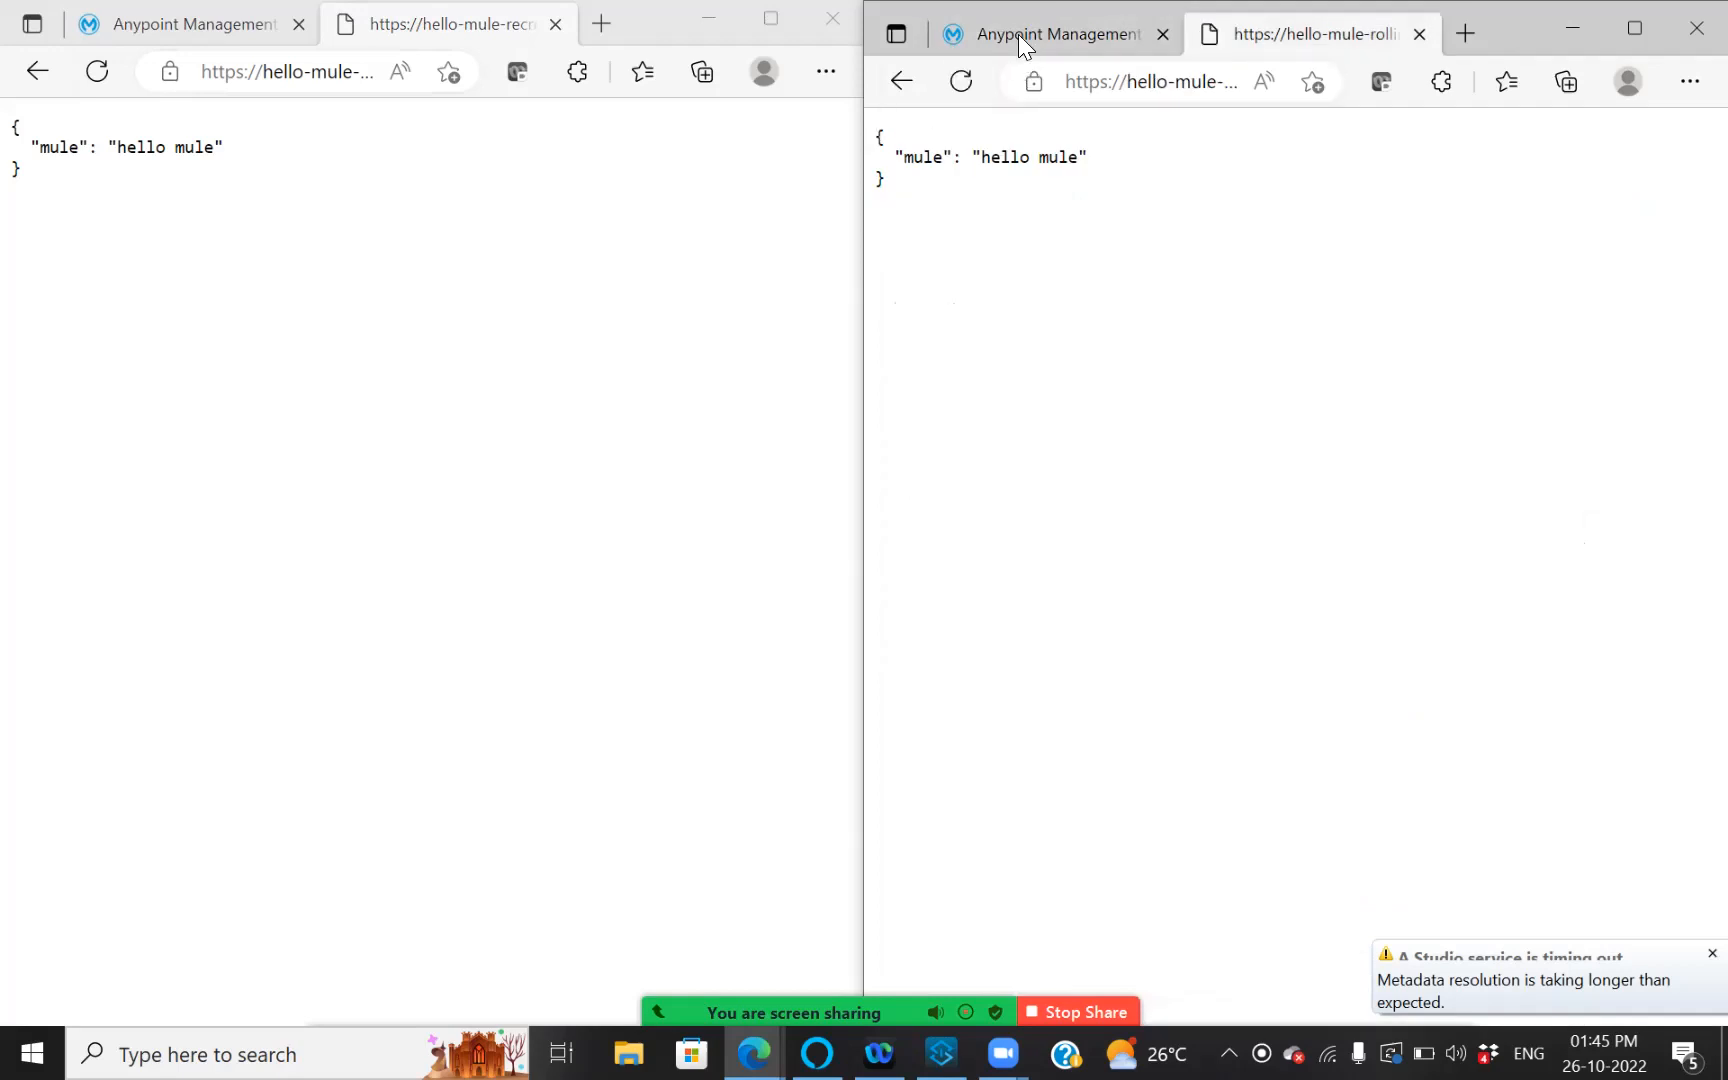
Show the deployment model settings of hello-mule-recreate and hello-mule-rolling-update side by side to compare them.
click(1025, 36)
click(200, 6)
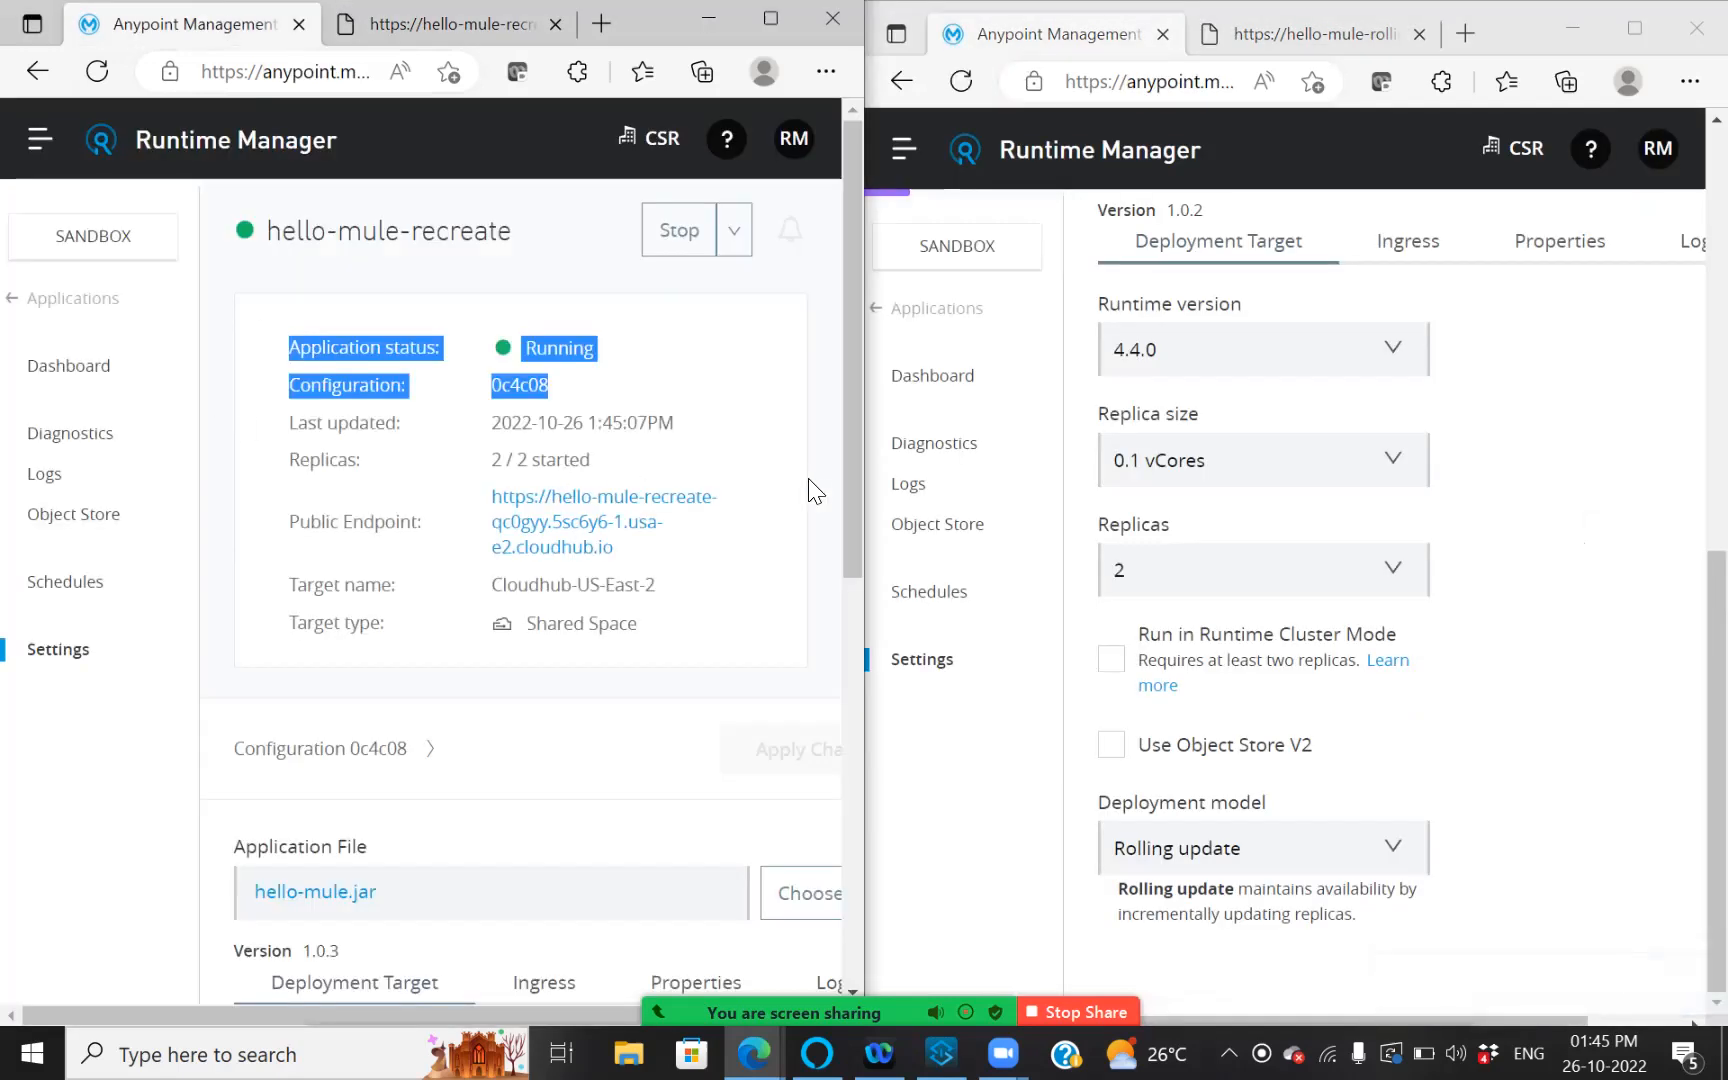
drag(853, 478, 836, 885)
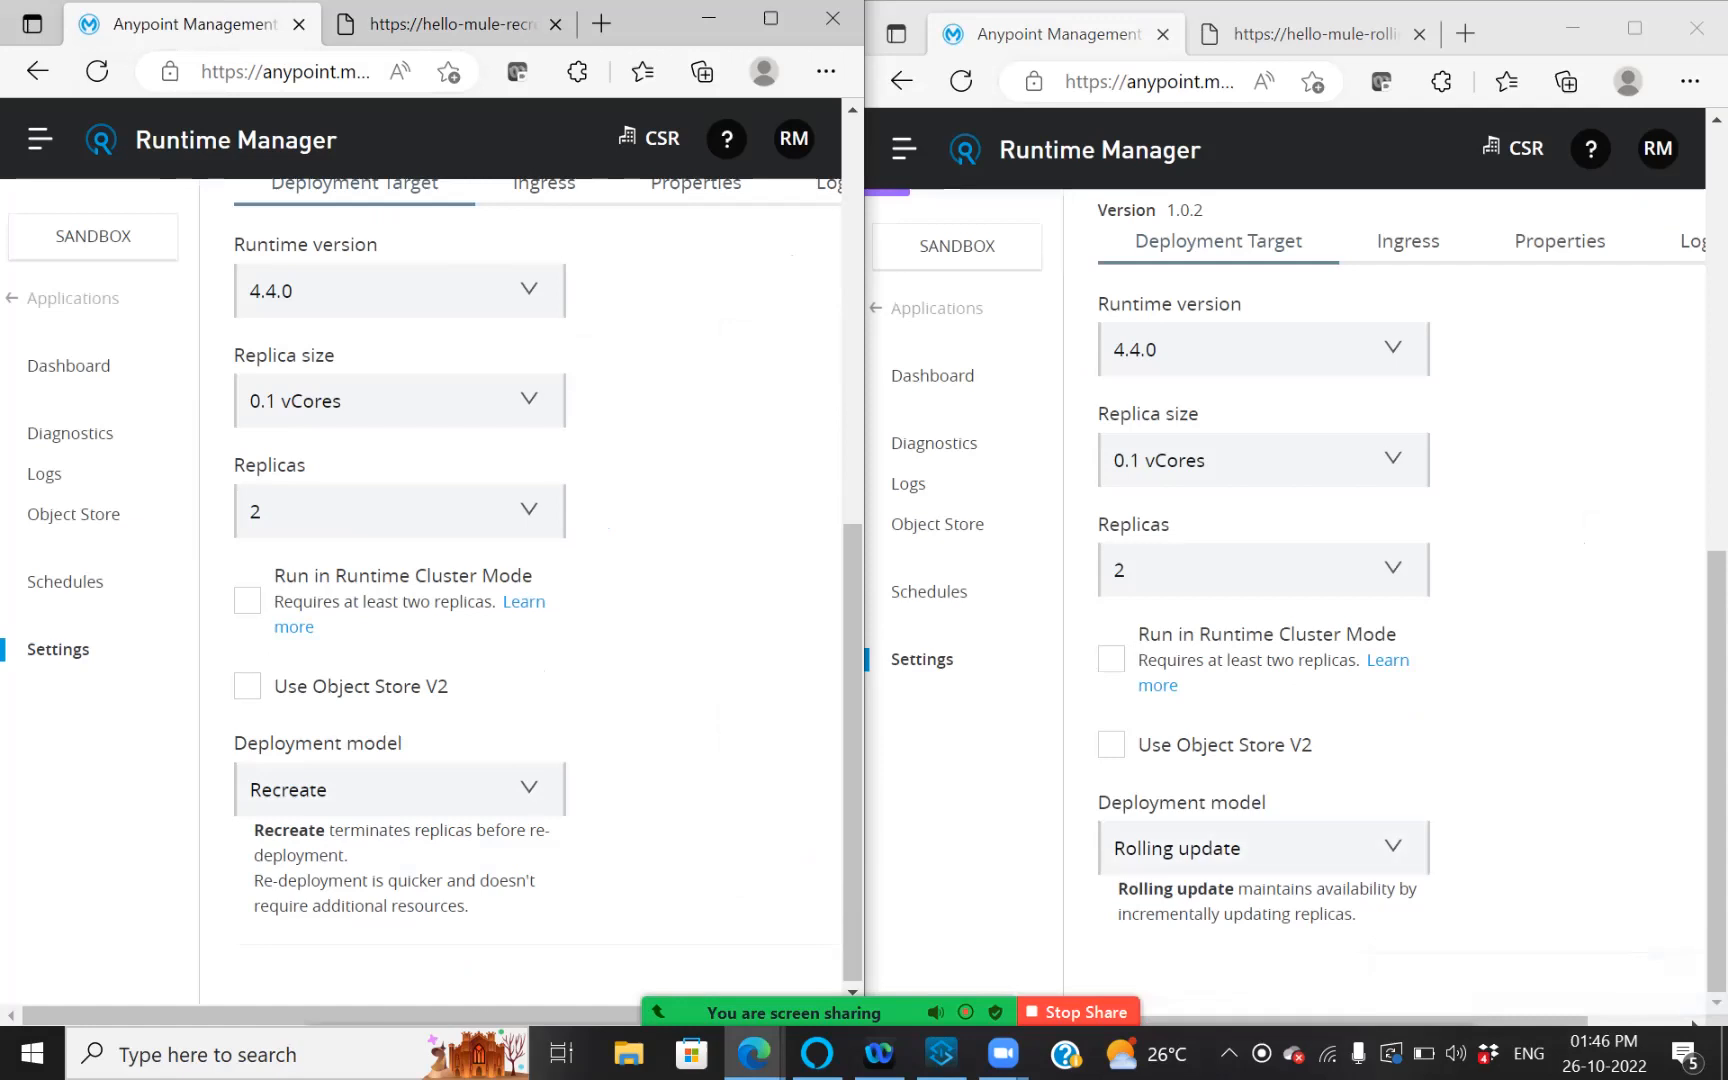
click(1435, 990)
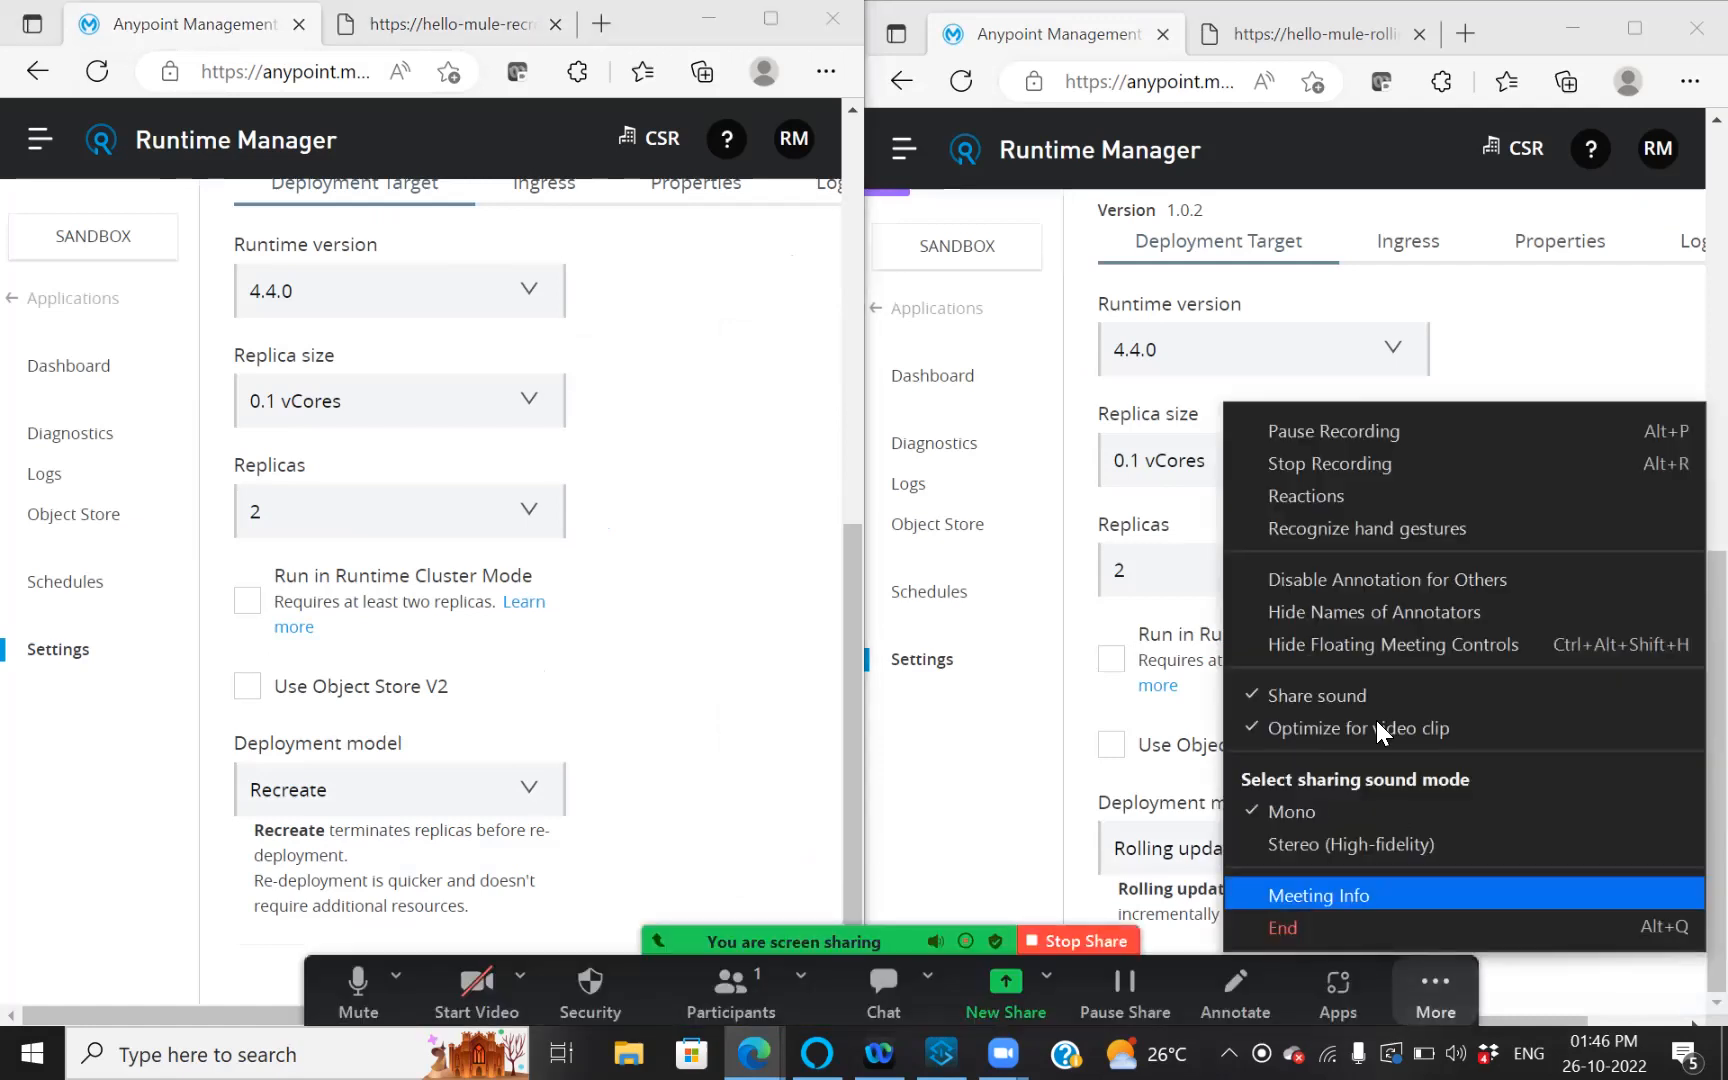